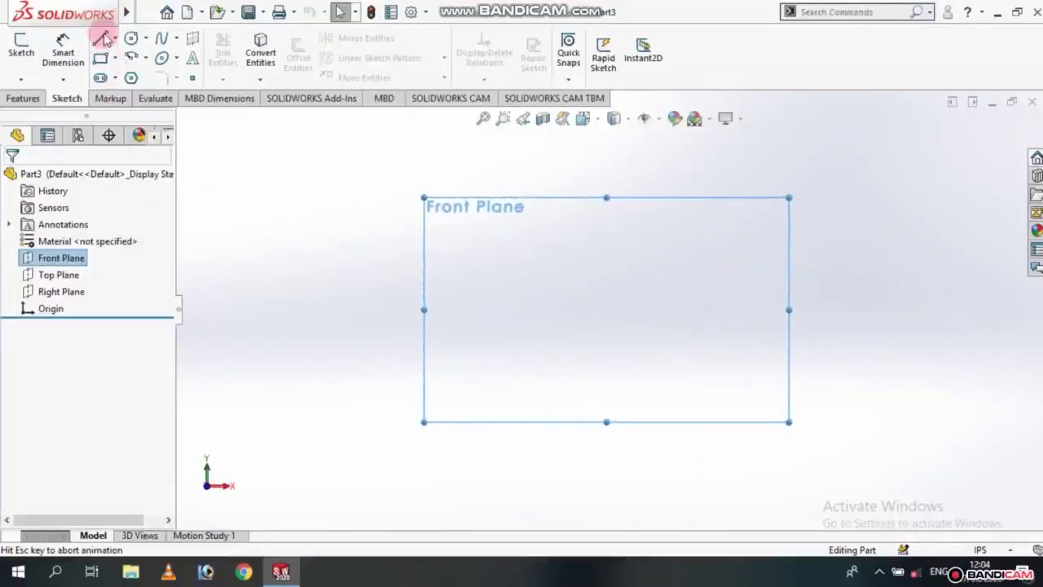
# Draw the five-line closed half-profile on the Front Plane: base, slanted tip, shank, slanted head, vertical end
pyautogui.click(102, 39)
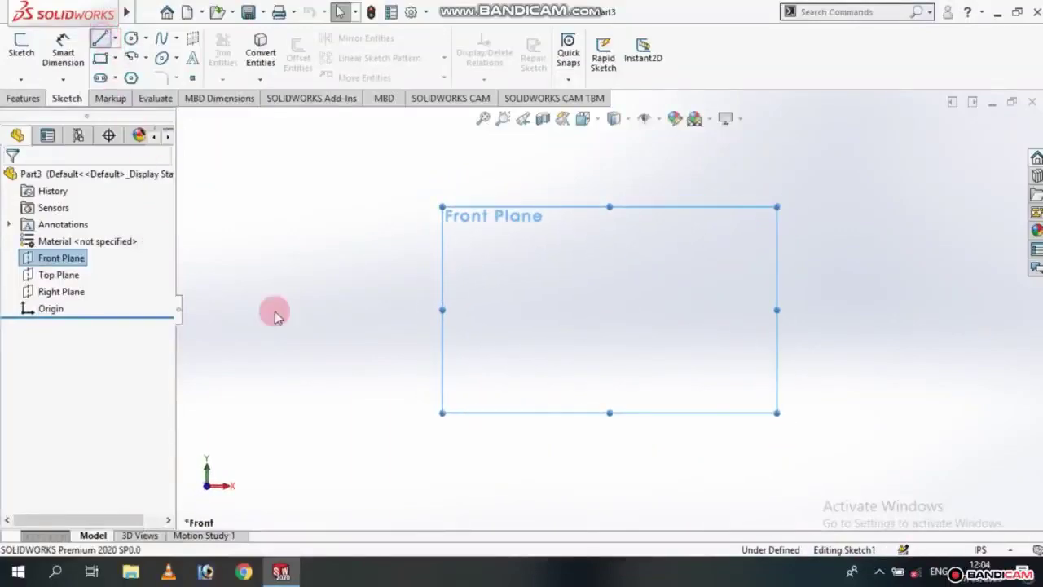
pyautogui.click(356, 310)
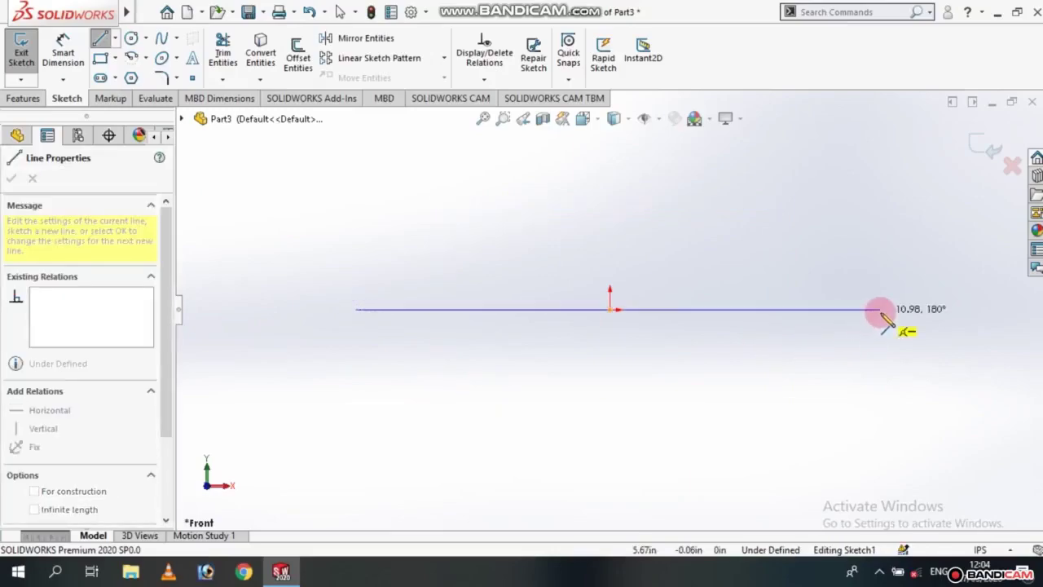
pyautogui.click(870, 310)
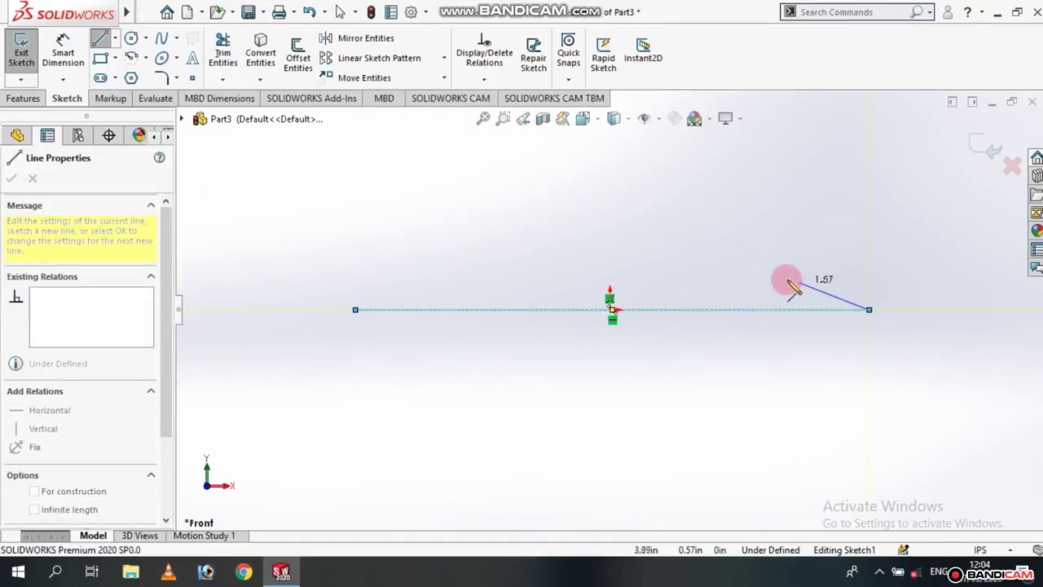
pyautogui.click(780, 274)
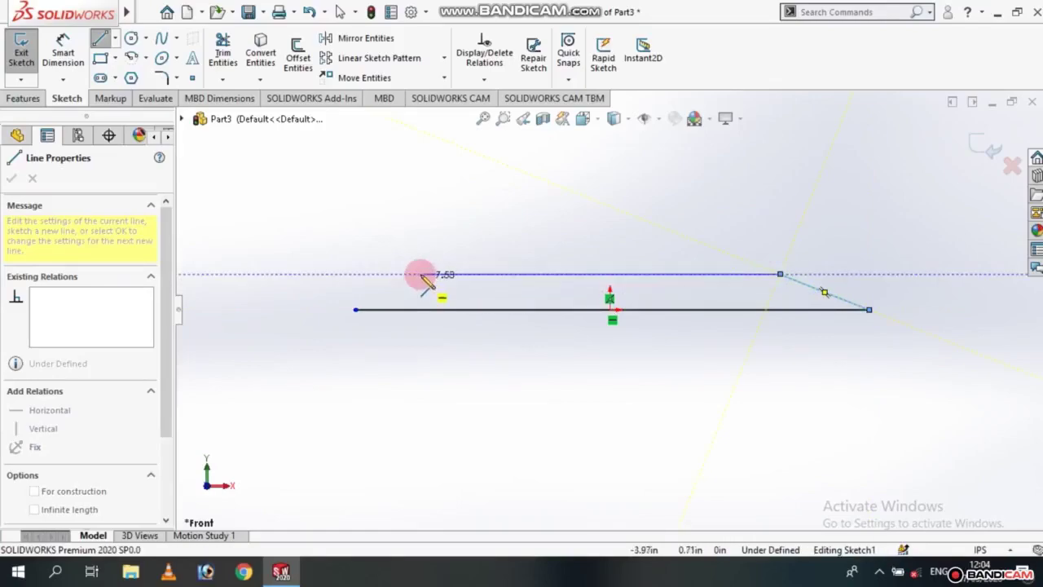
pyautogui.click(419, 273)
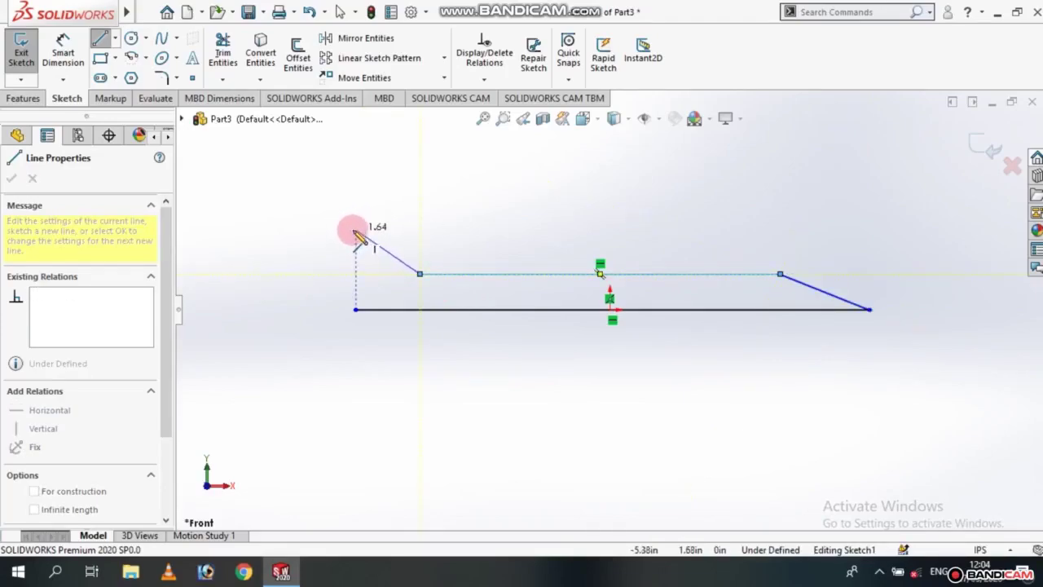
pyautogui.click(355, 231)
pyautogui.click(355, 309)
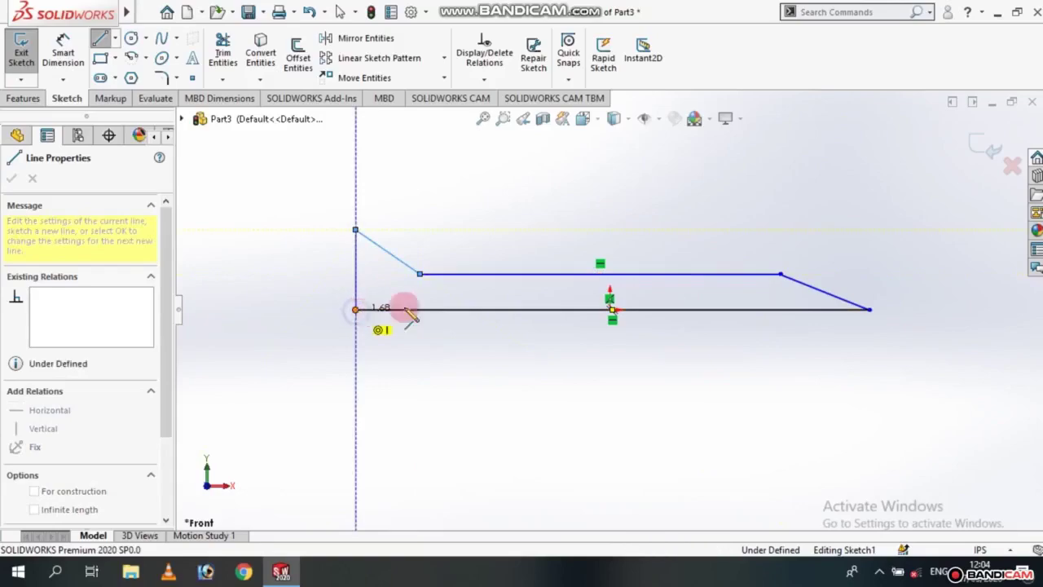
pyautogui.click(994, 149)
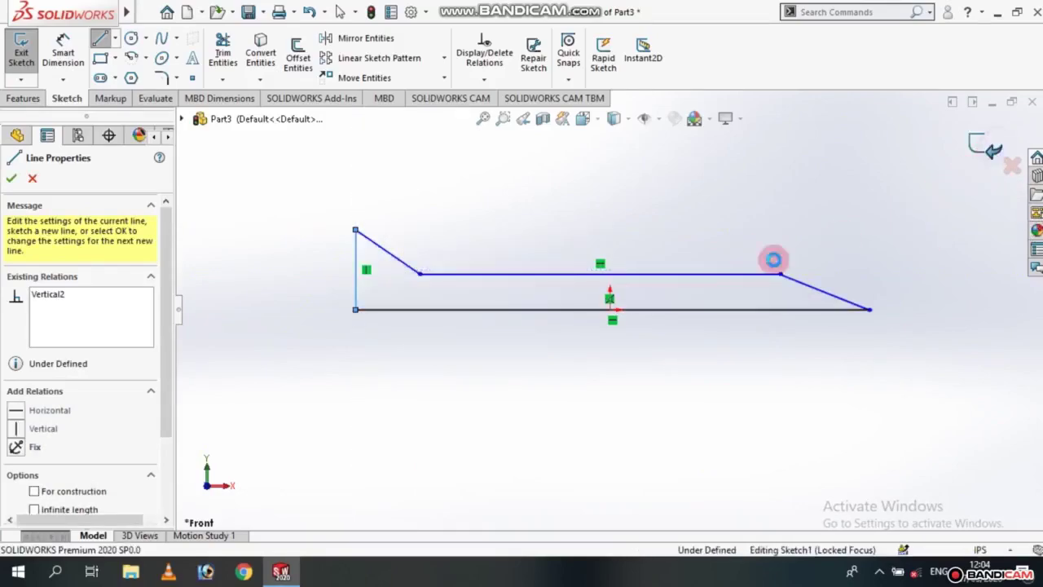
# Revolve Sketch1 360° about its bottom line, Line1, into a solid screw body
pyautogui.click(27, 95)
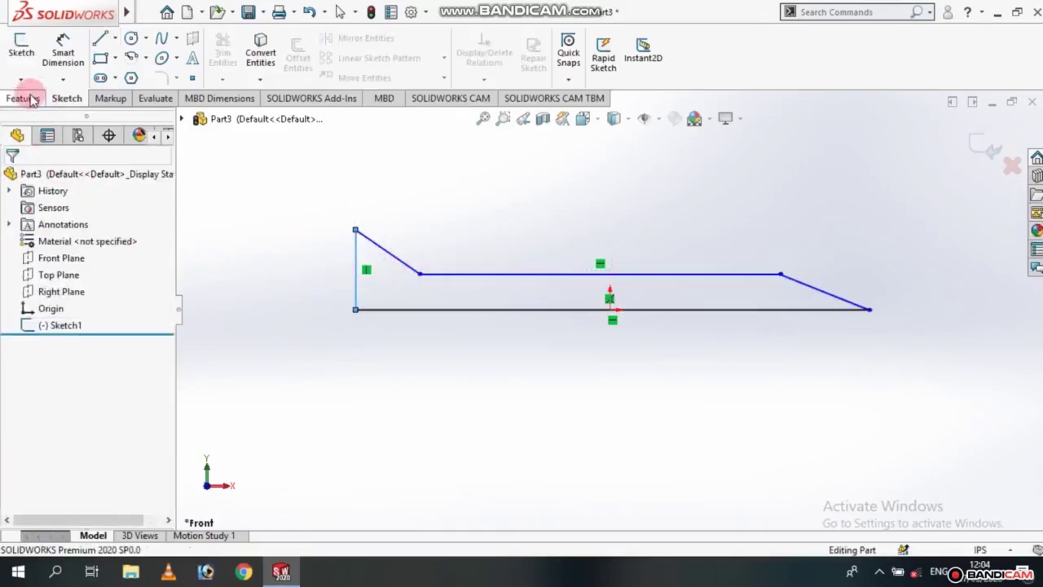
pyautogui.click(72, 51)
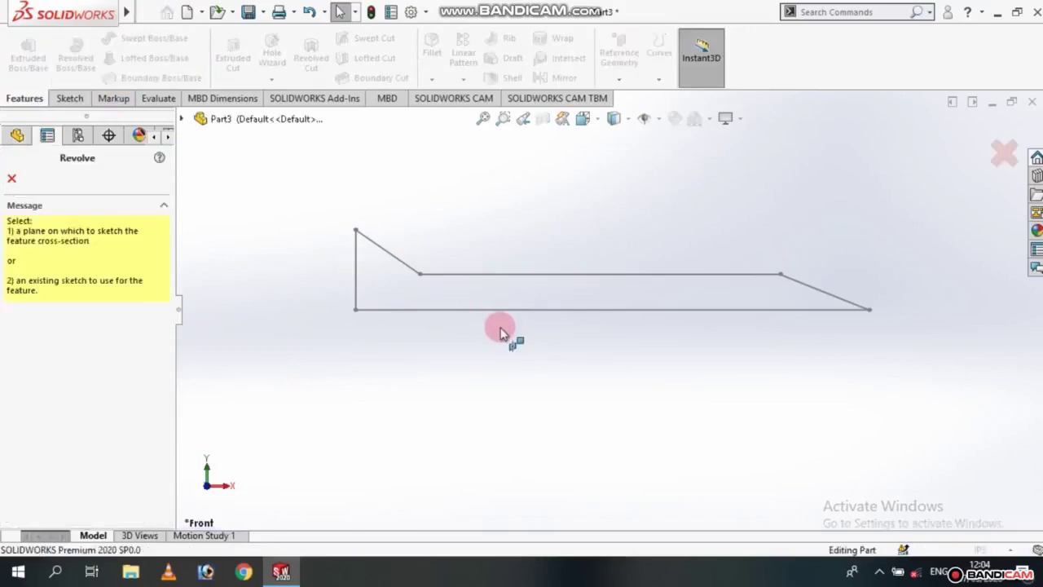
pyautogui.click(520, 310)
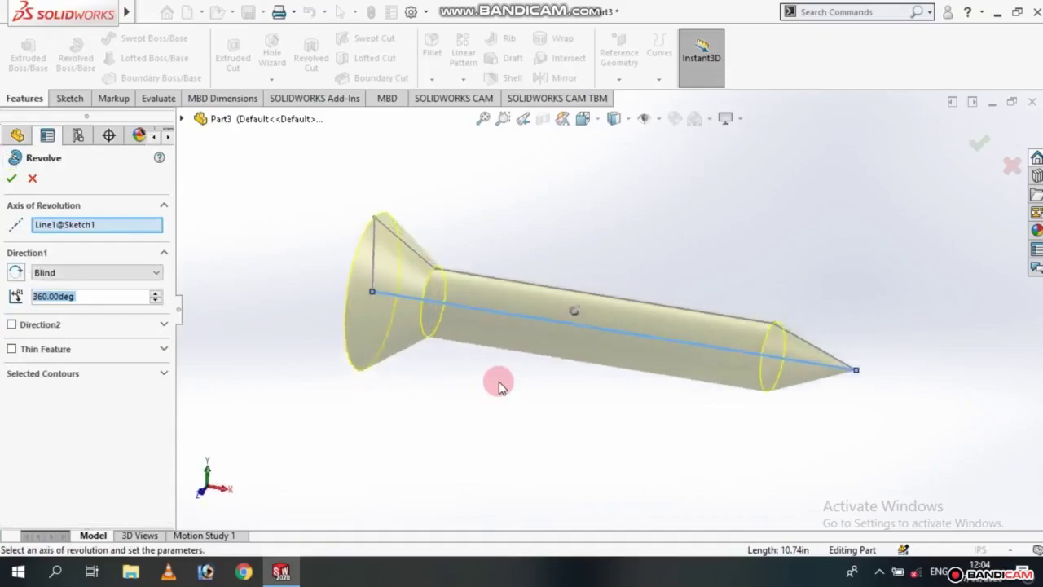
pyautogui.click(975, 139)
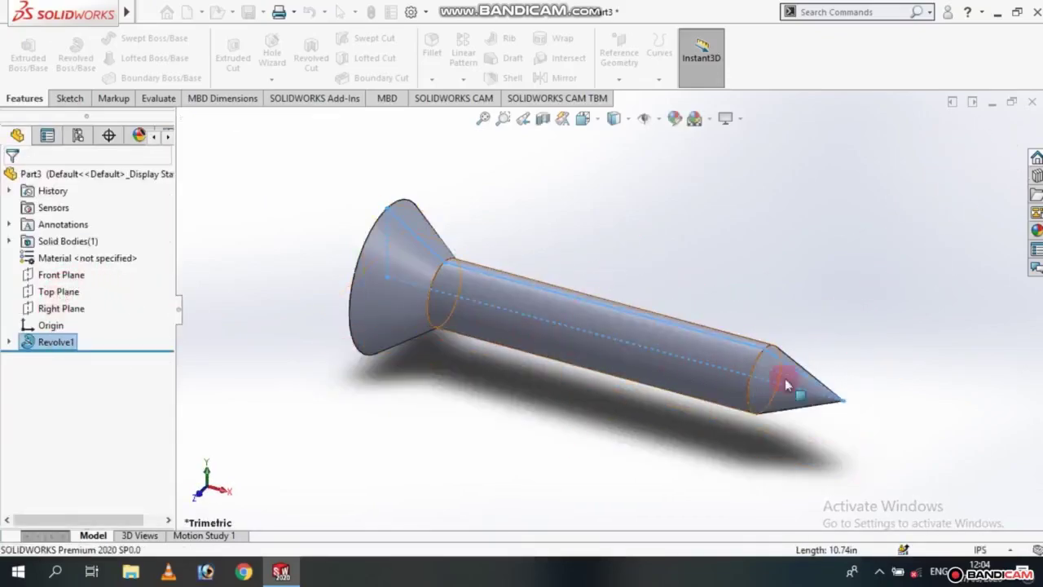
# Fillet the shank-to-cone edge, starting at radius 3 and enlarging it into a bullet-shaped tip
pyautogui.moveTo(842, 396); pyautogui.dragTo(822, 411, button='middle')
pyautogui.scroll(-3, 822, 412)
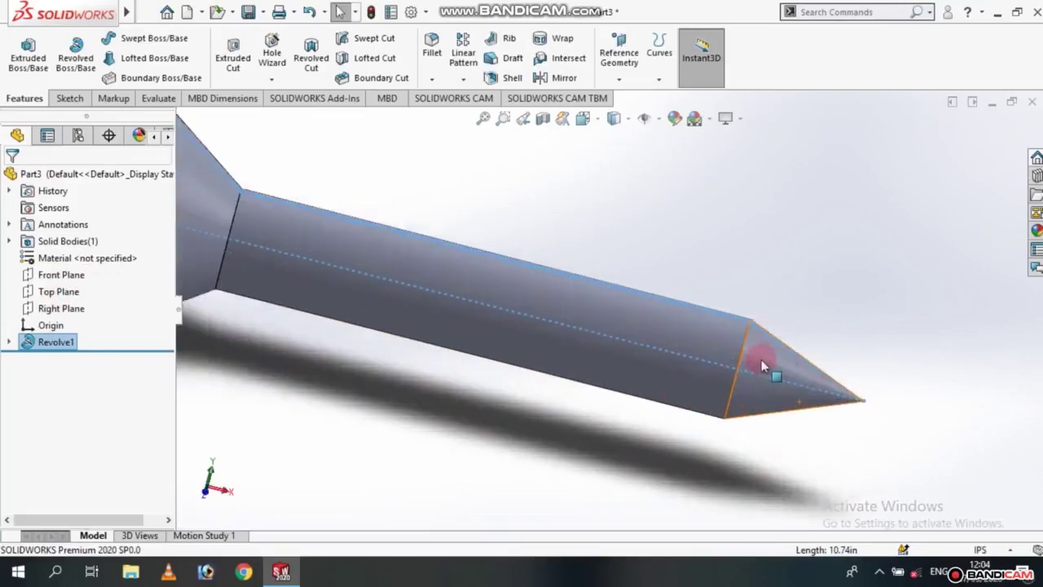
pyautogui.scroll(-3, 758, 355)
pyautogui.hotkey('alt', 'f')
pyautogui.click(432, 42)
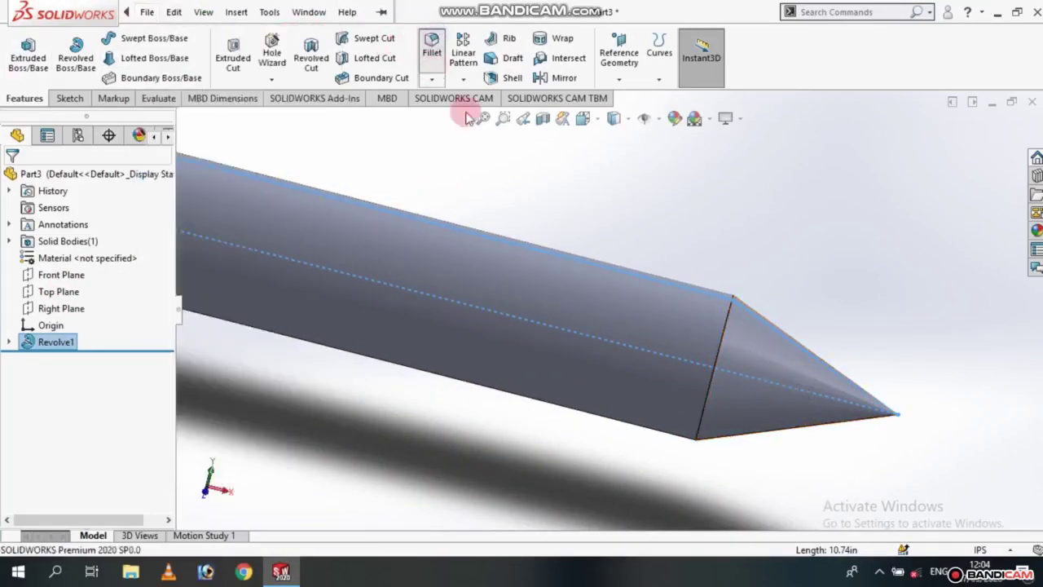
pyautogui.click(728, 322)
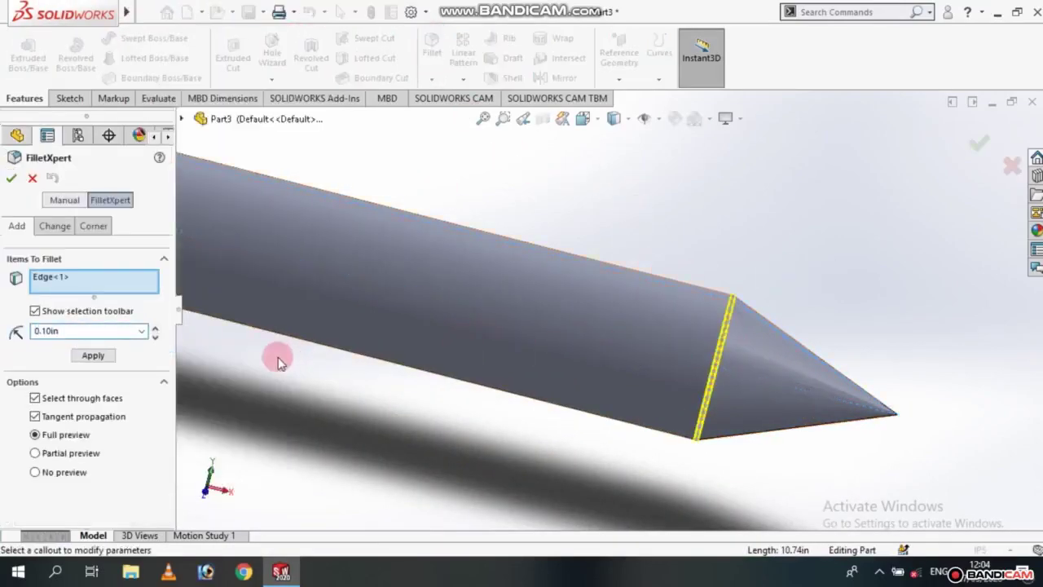
pyautogui.doubleClick(124, 327)
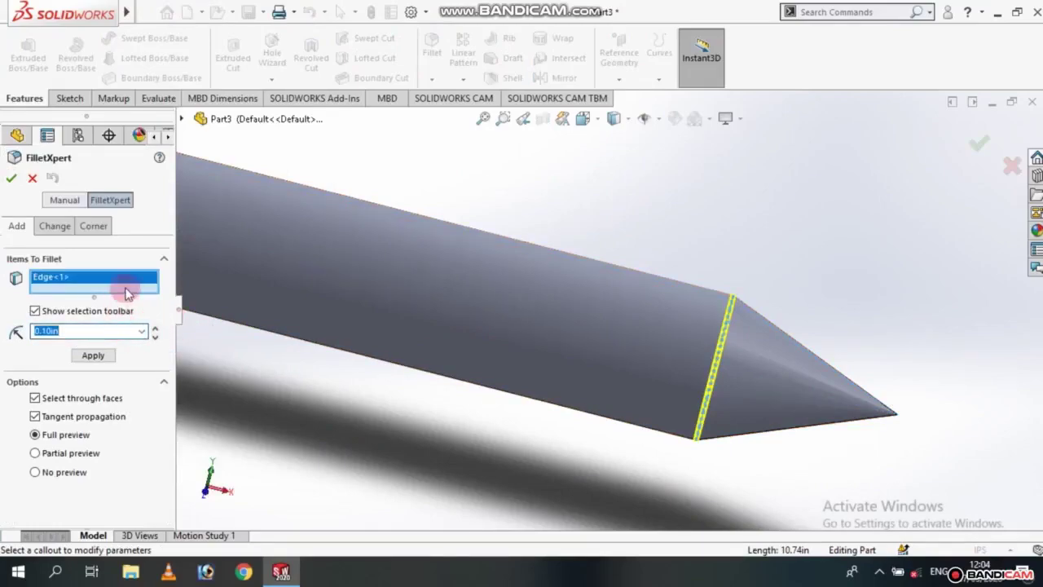
pyautogui.write('3')
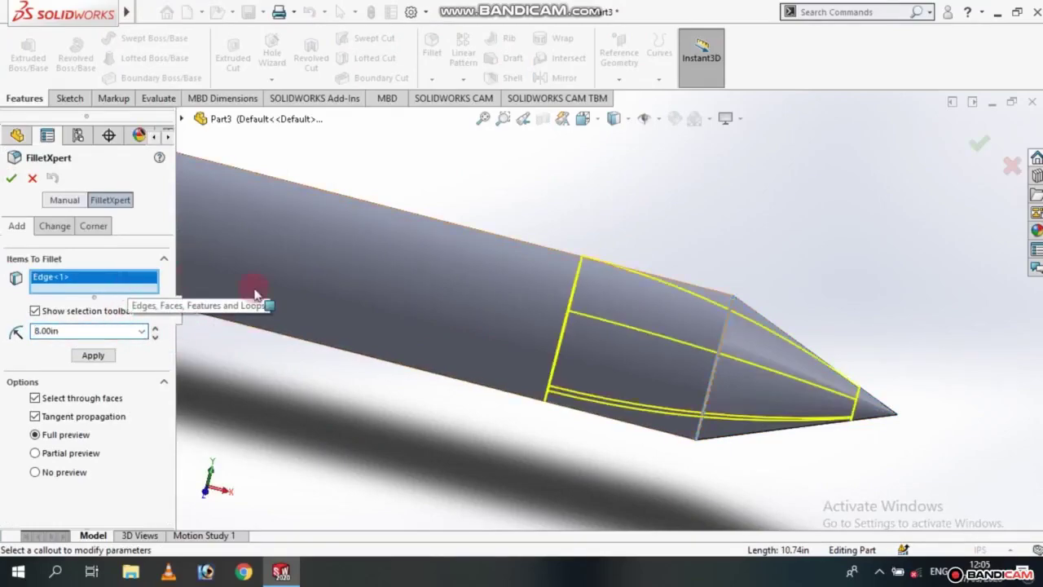
pyautogui.moveTo(154, 330); pyautogui.dragTo(159, 336)
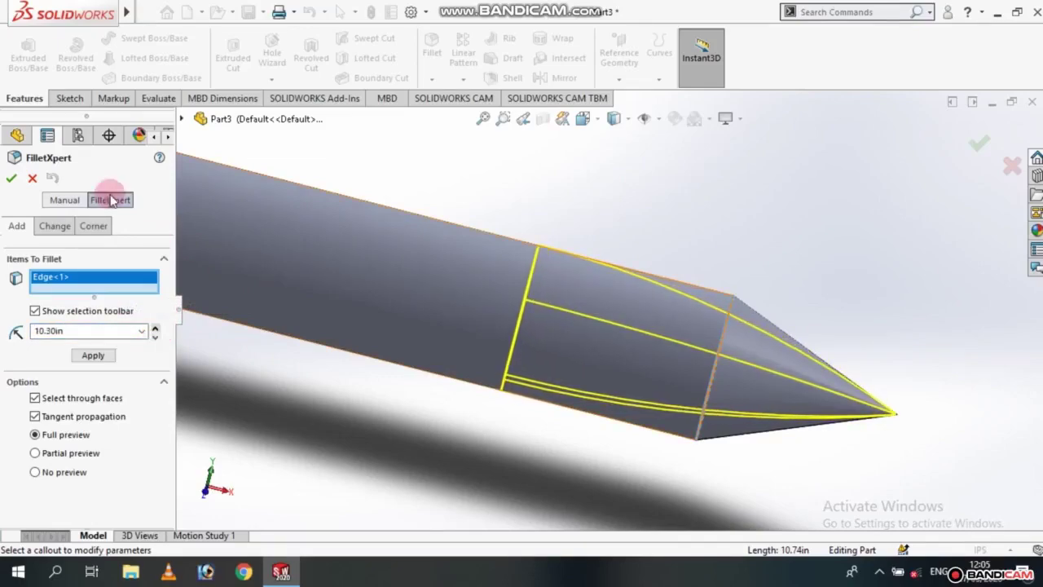
pyautogui.click(9, 180)
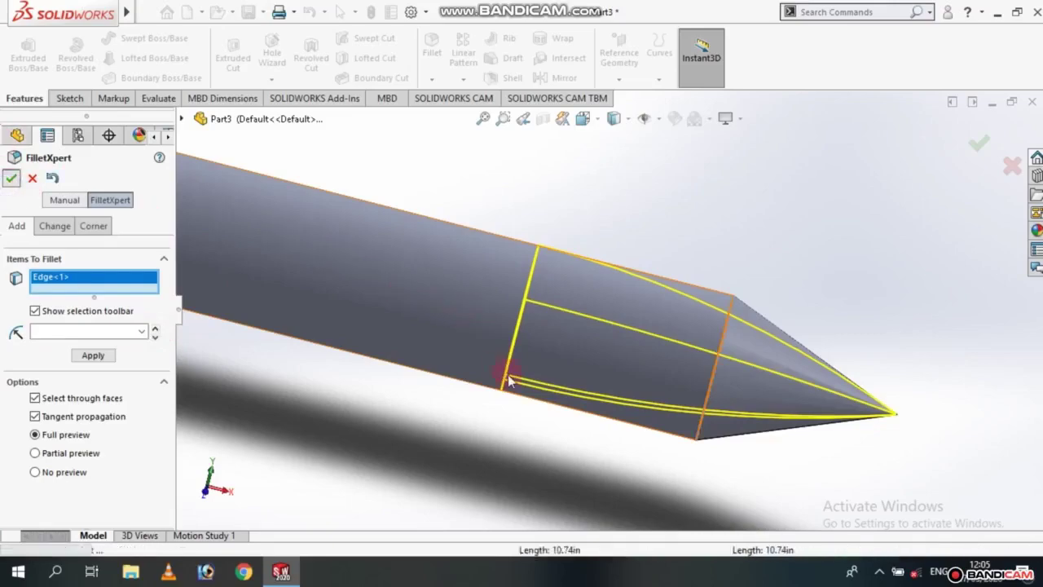
pyautogui.scroll(5, 527, 402)
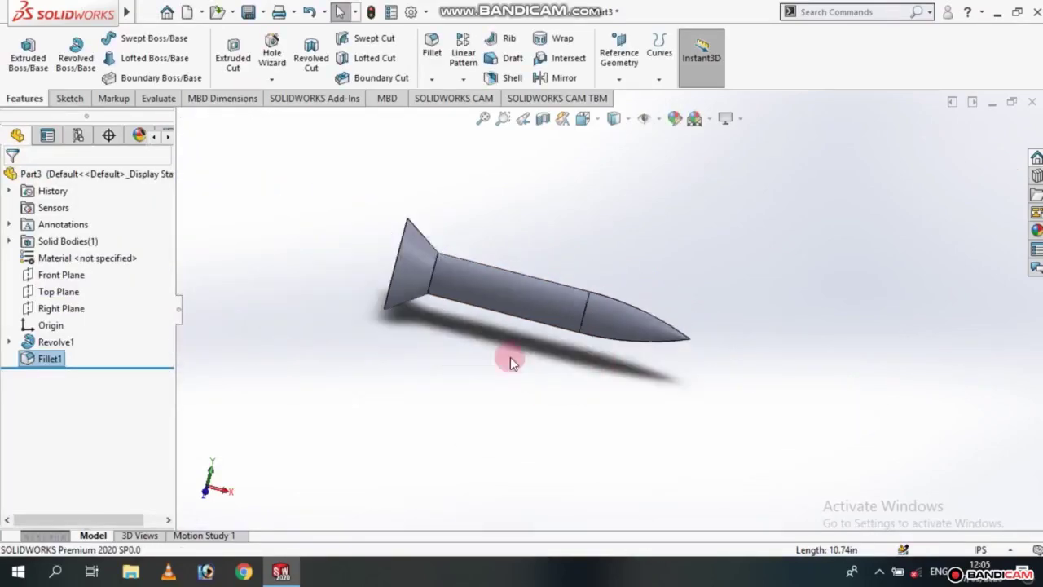
# Create Plane1 on the head's circular end face at 0.00in offset and view it Normal To
pyautogui.hotkey('ctrl', '1')
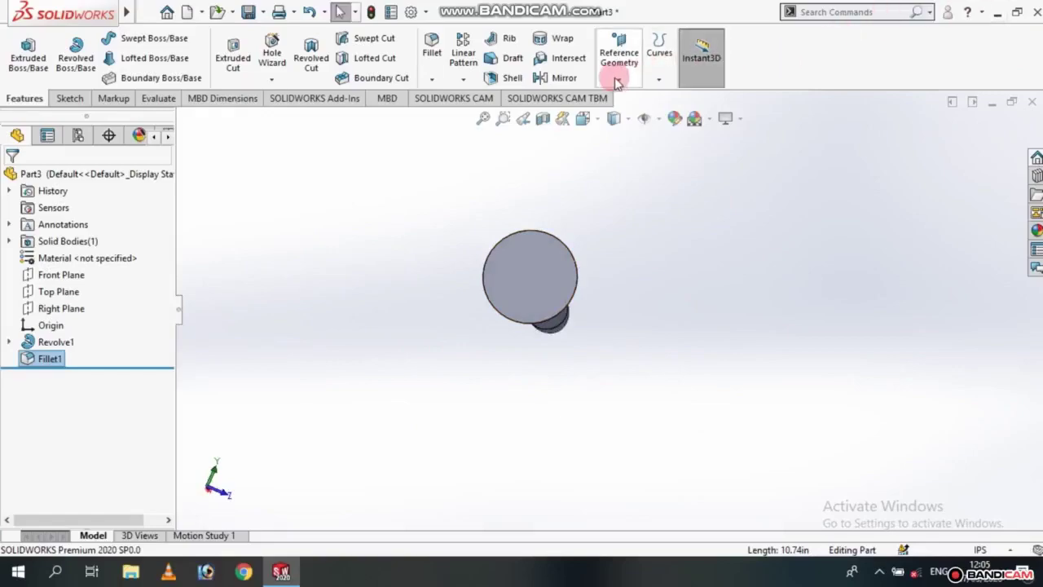
pyautogui.click(619, 79)
pyautogui.click(628, 98)
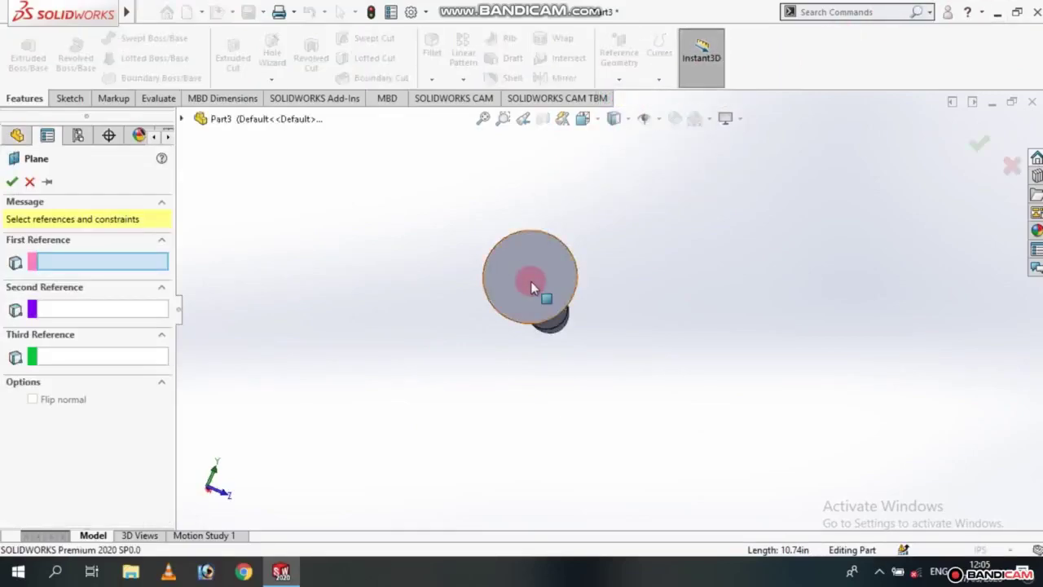
pyautogui.click(531, 287)
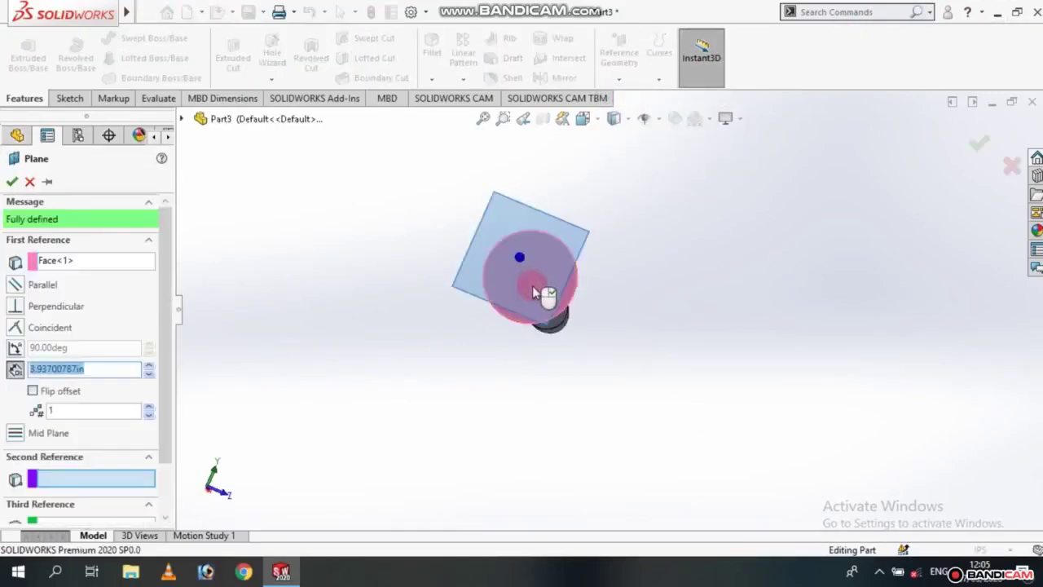
pyautogui.click(119, 366)
pyautogui.write('0')
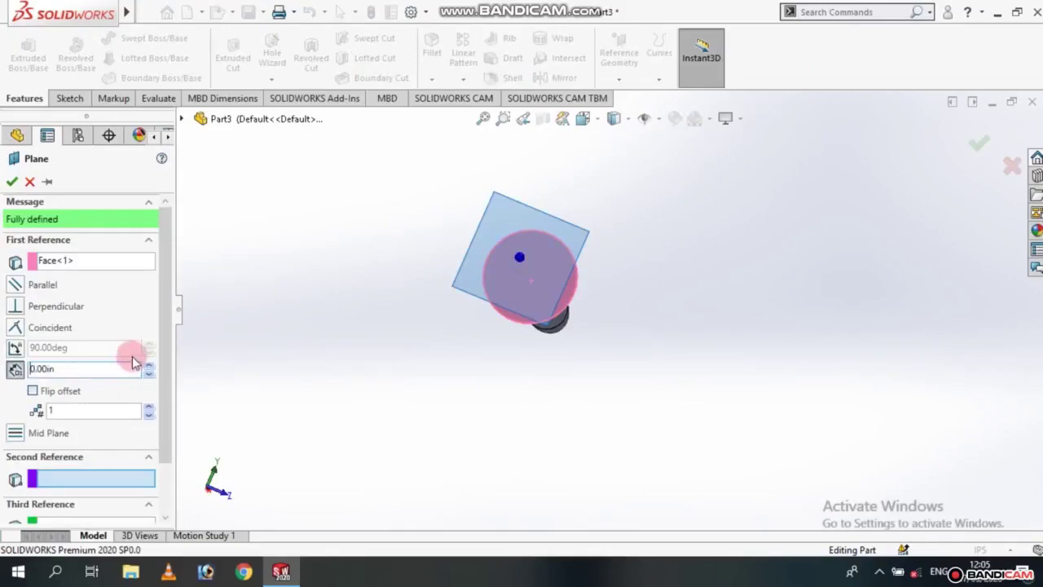
pyautogui.click(13, 187)
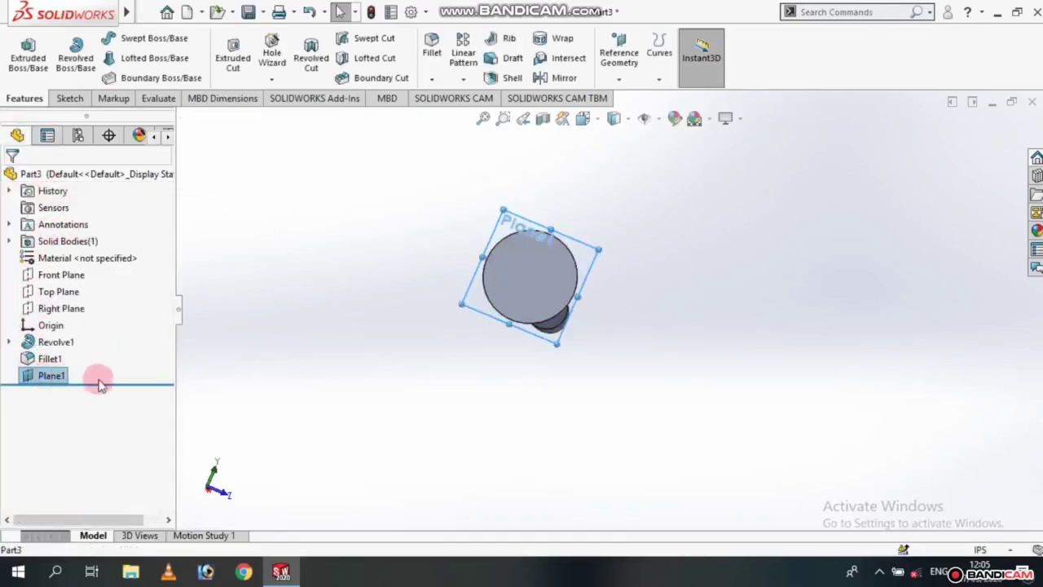
pyautogui.rightClick(42, 379)
pyautogui.click(128, 202)
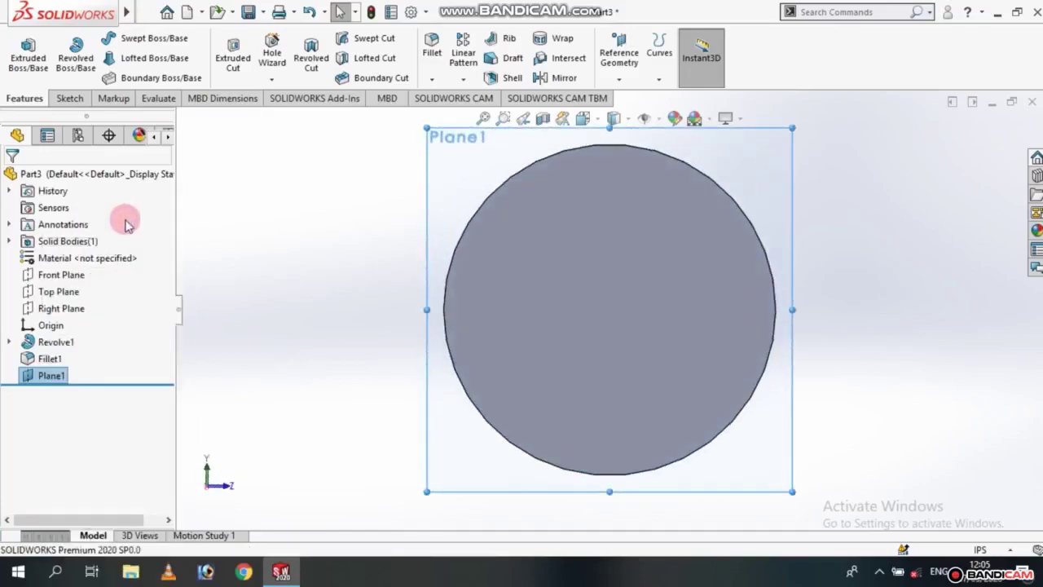
# Draw horizontal and vertical centrelines across the head circle through its centre
pyautogui.click(69, 97)
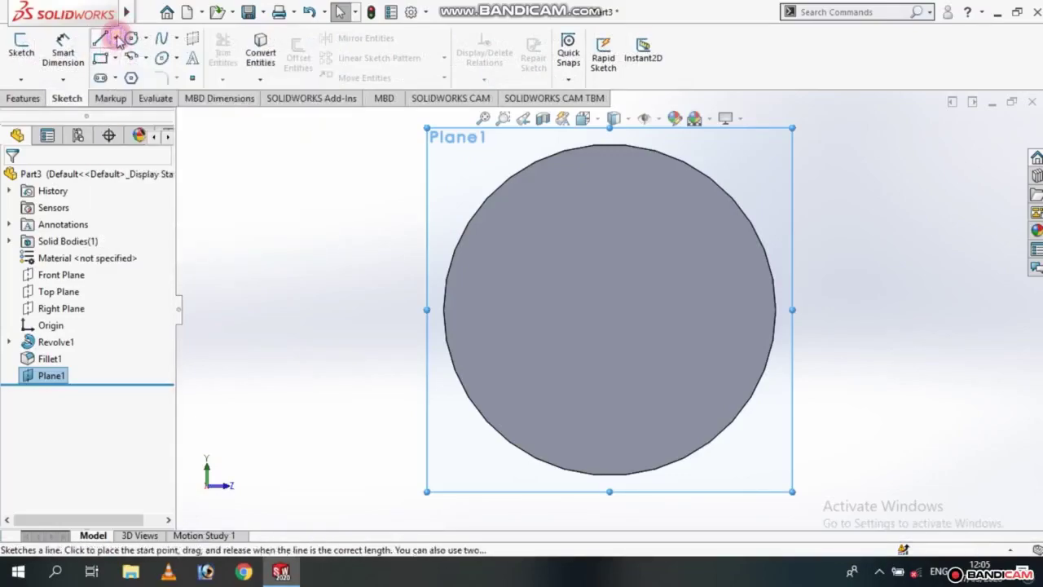
pyautogui.click(115, 38)
pyautogui.click(135, 76)
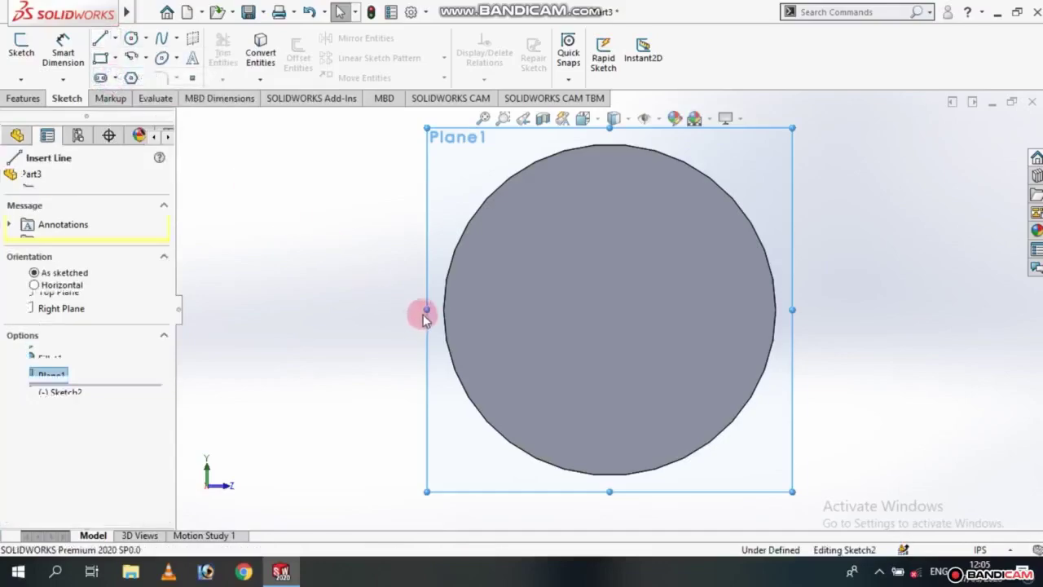
pyautogui.click(744, 303)
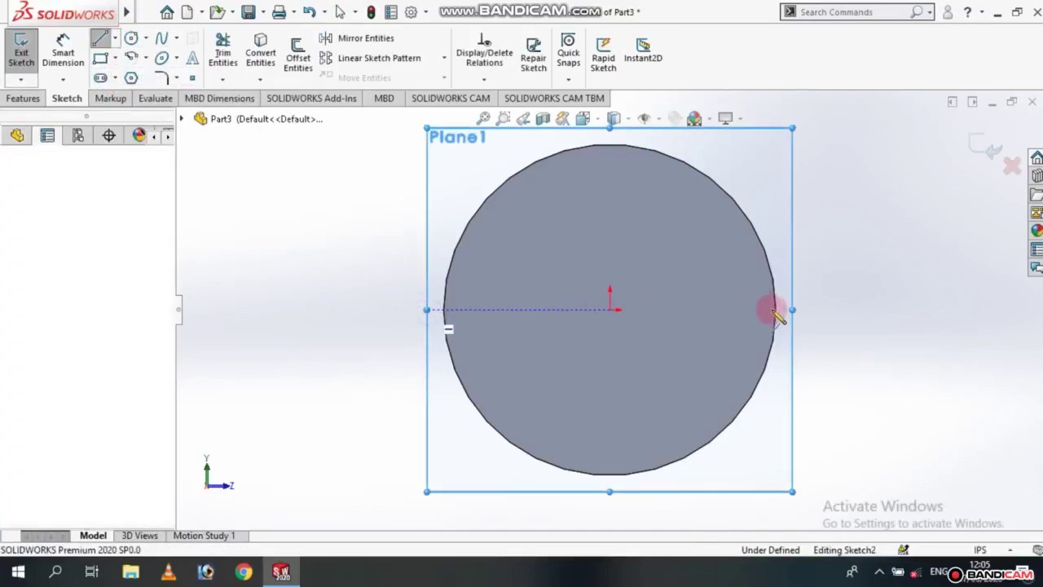
pyautogui.click(774, 310)
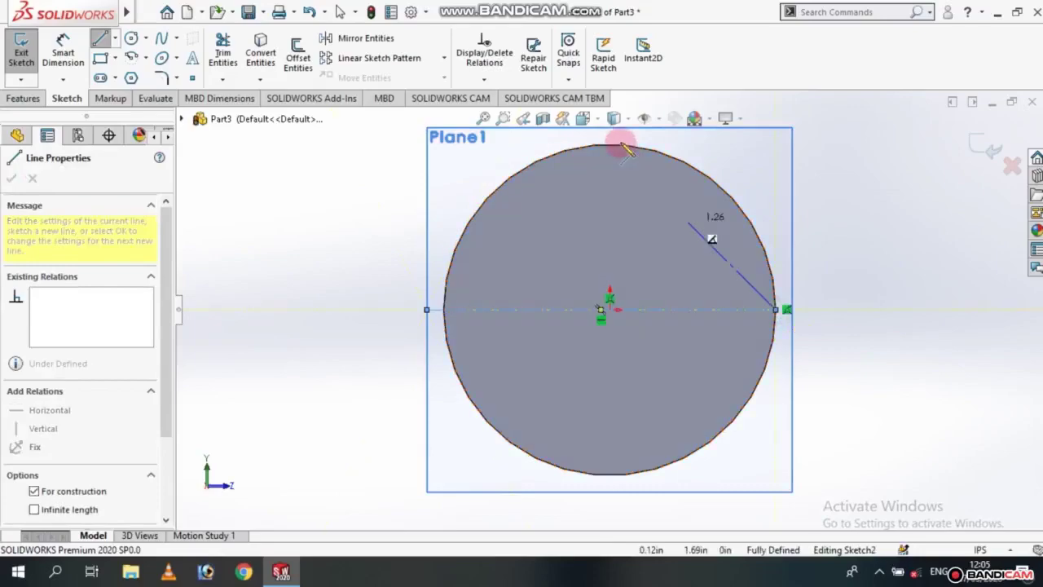
pyautogui.moveTo(610, 145); pyautogui.dragTo(611, 479)
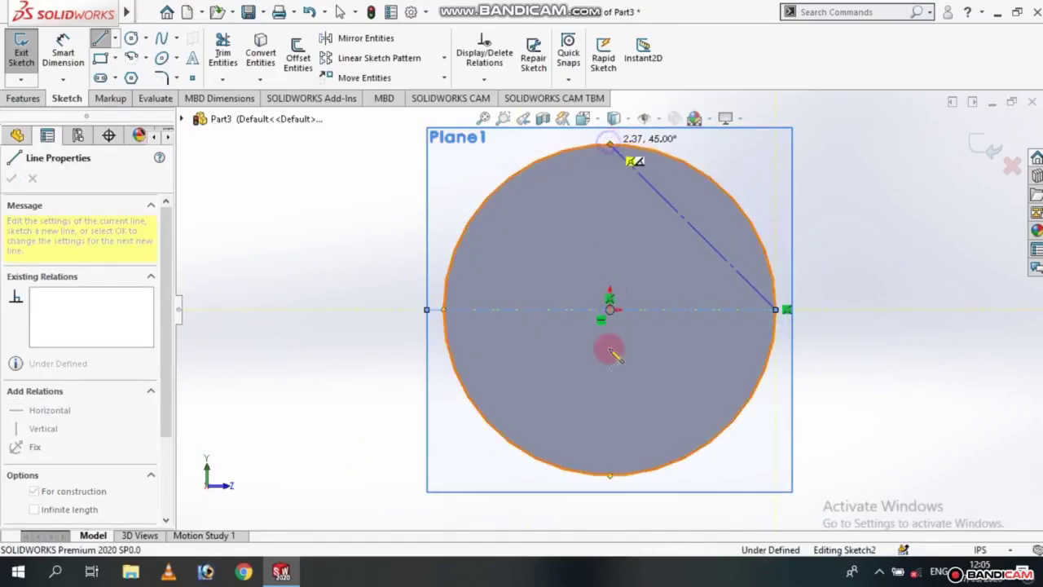
pyautogui.click(610, 475)
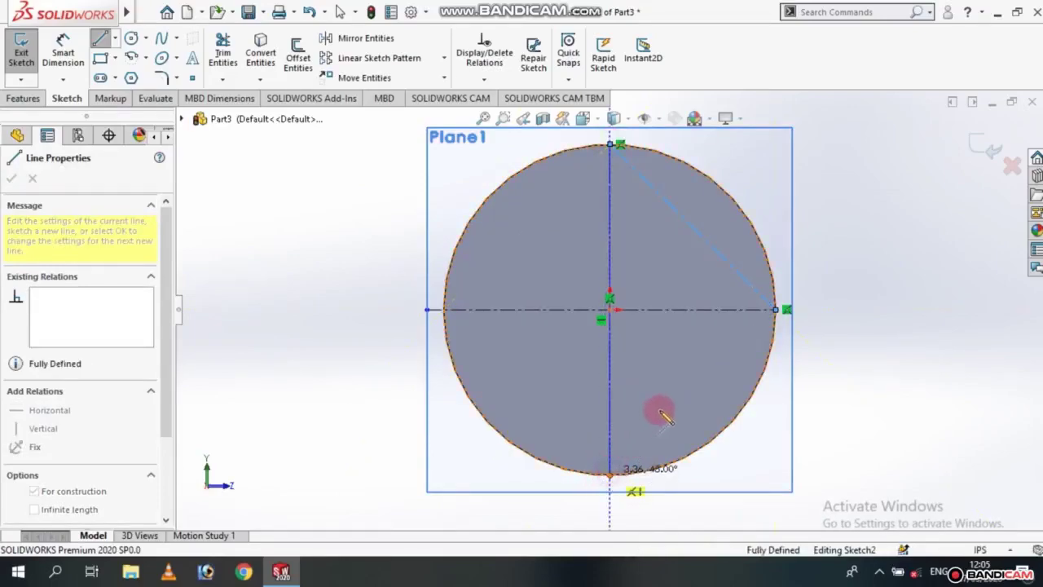
# Delete the leftover diagonal line from the sketch
pyautogui.press('Escape')
pyautogui.press('Escape')
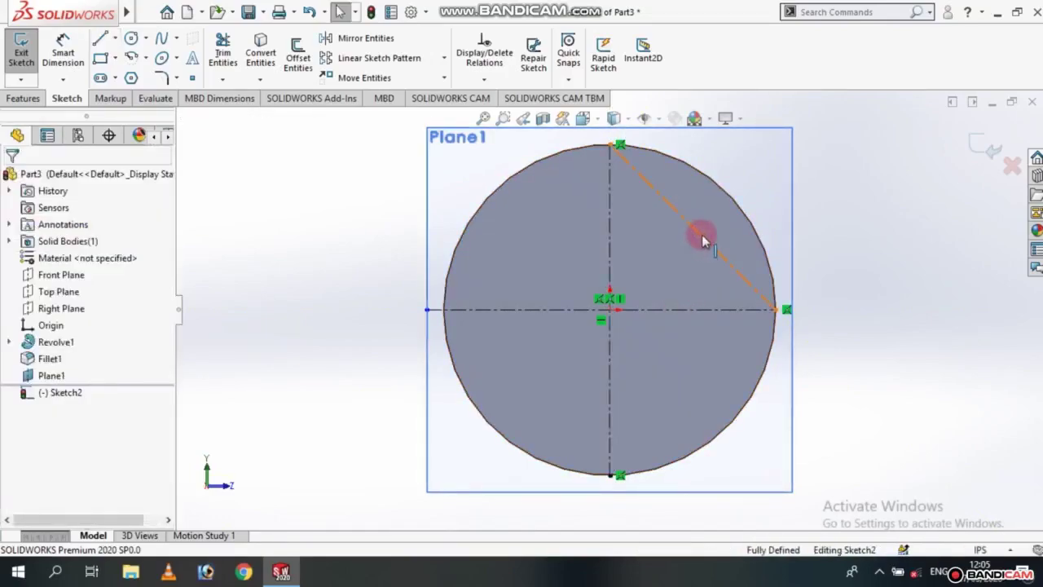
pyautogui.click(701, 235)
pyautogui.press('Delete')
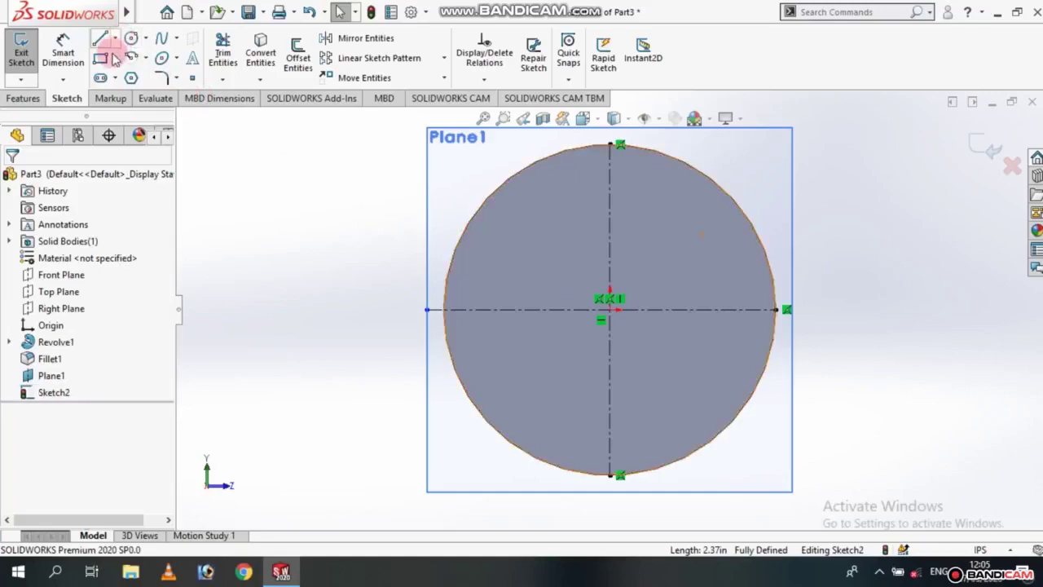
# Draw an inner circle centred on the origin
pyautogui.click(130, 38)
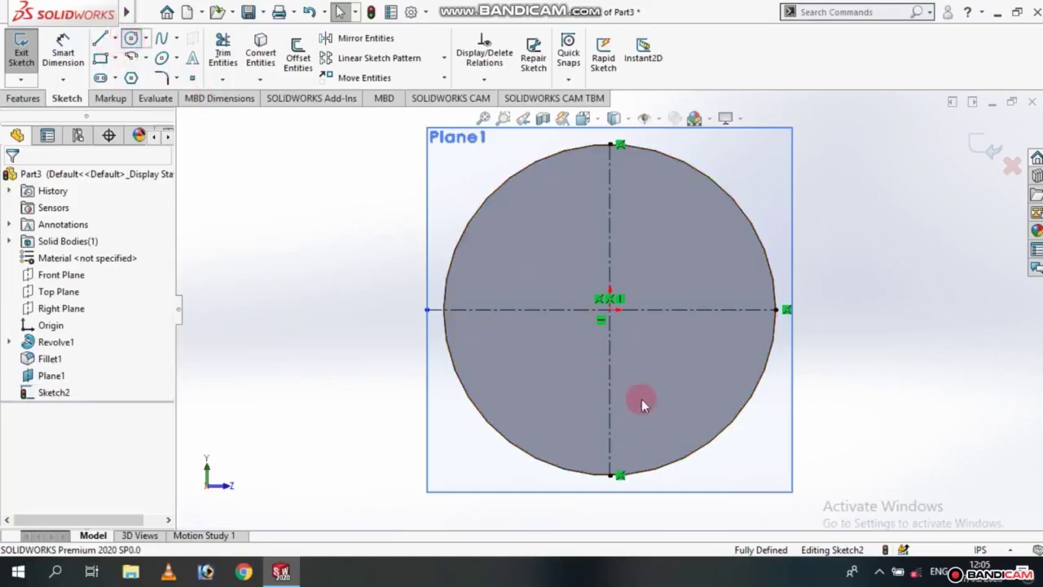
pyautogui.click(609, 310)
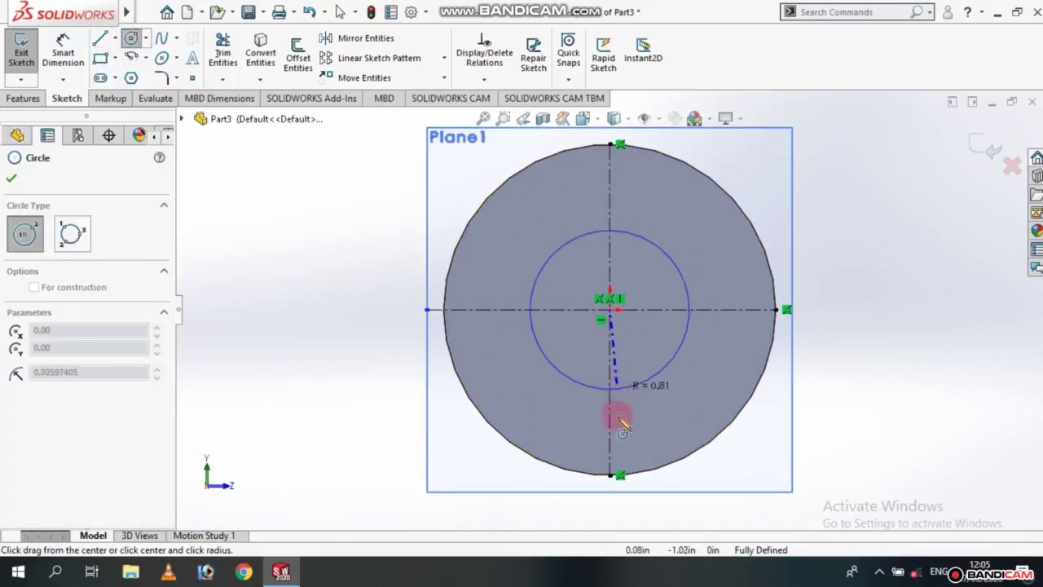
pyautogui.click(619, 419)
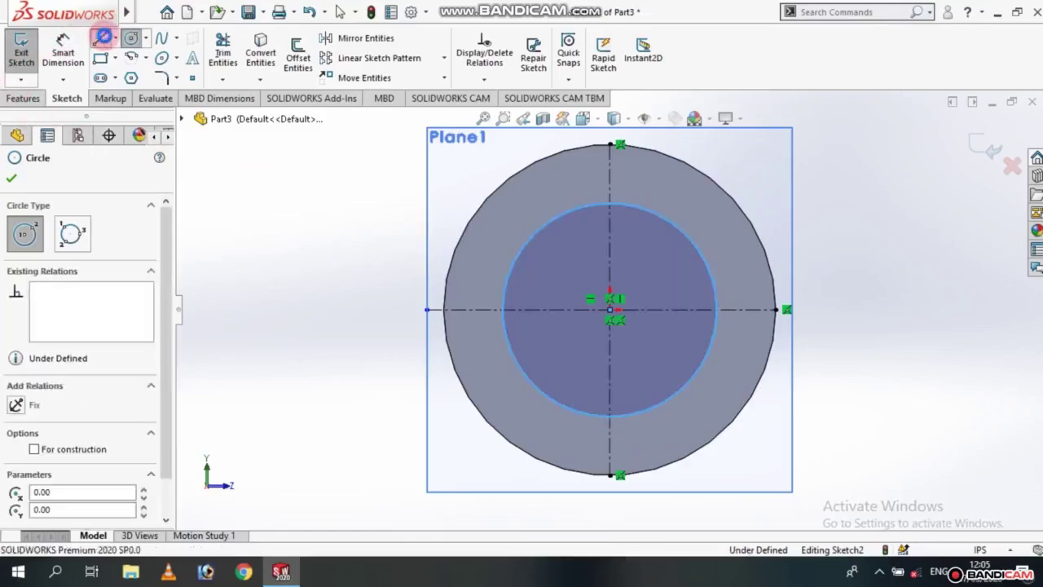
# Draw a short horizontal line across the top of the inner circle
pyautogui.click(102, 37)
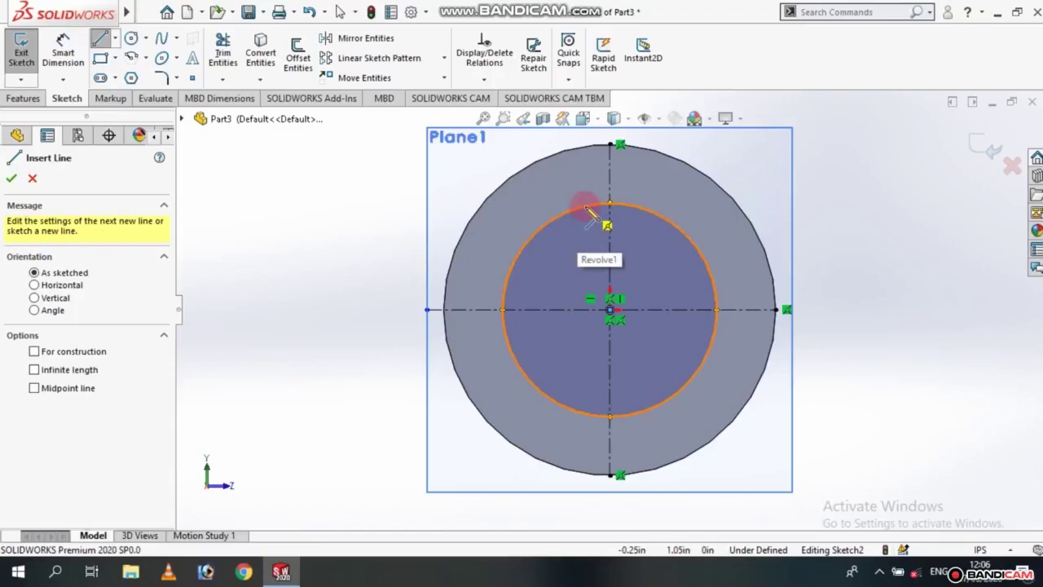
pyautogui.click(610, 205)
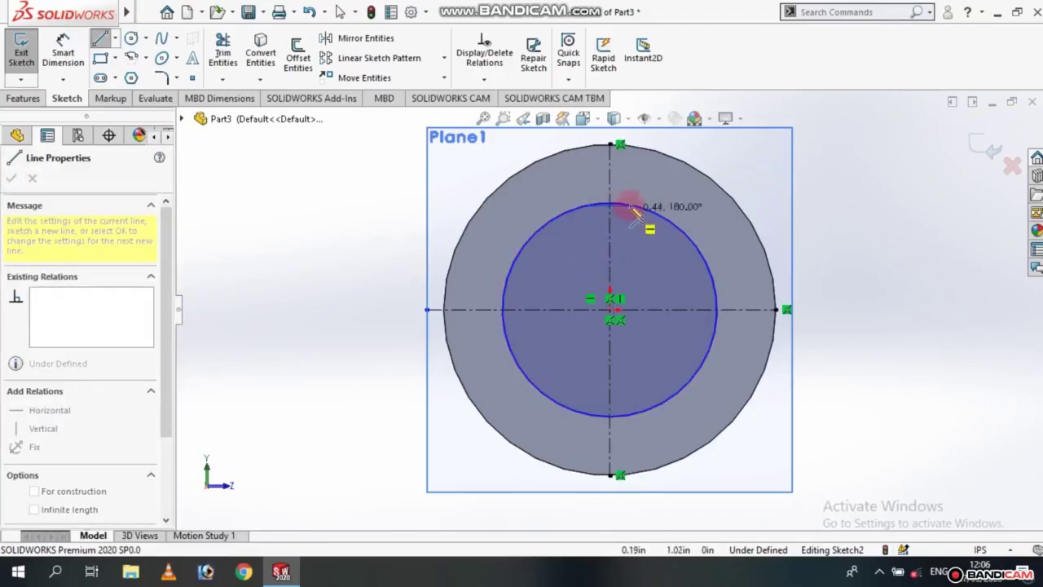
pyautogui.click(635, 206)
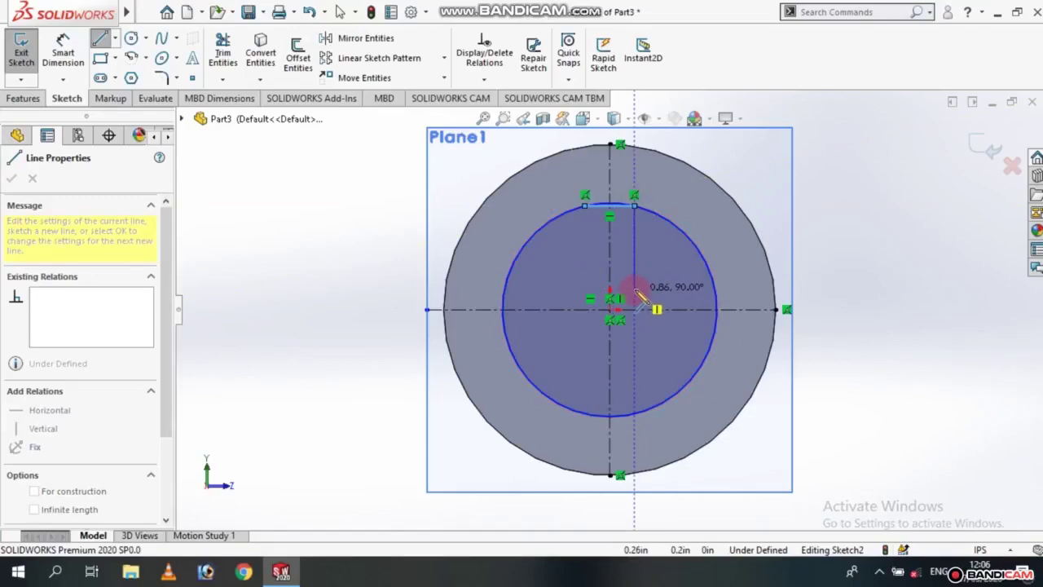
pyautogui.press('Escape')
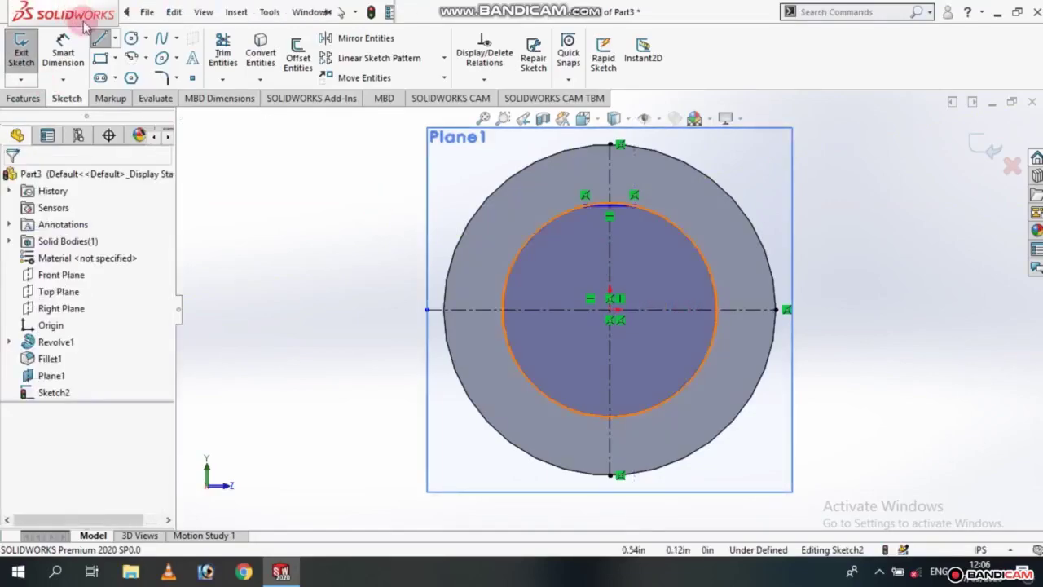
pyautogui.click(100, 40)
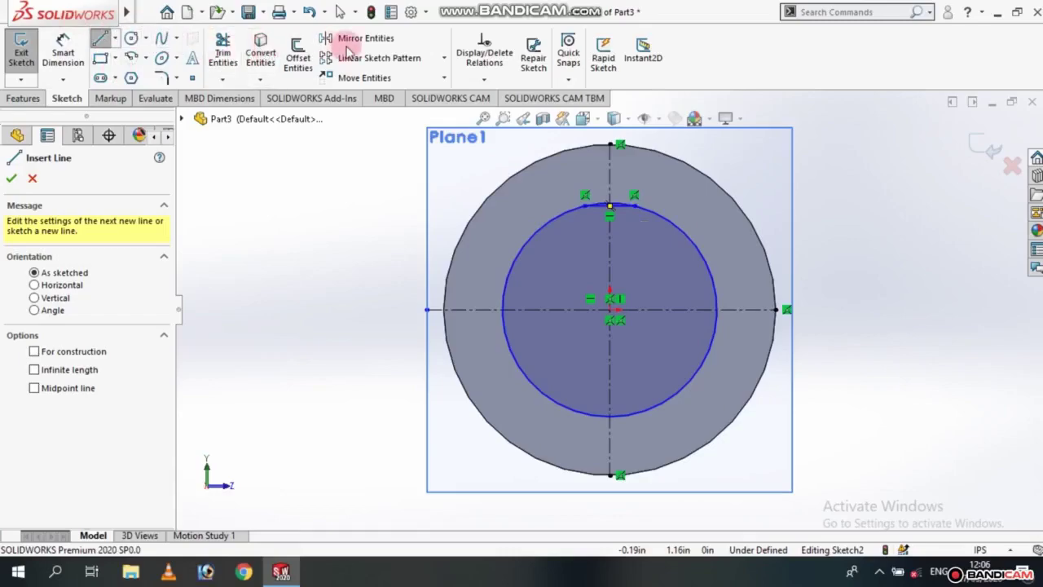
# Circular-pattern the short top line into 4 equally spaced copies about the origin
pyautogui.click(444, 60)
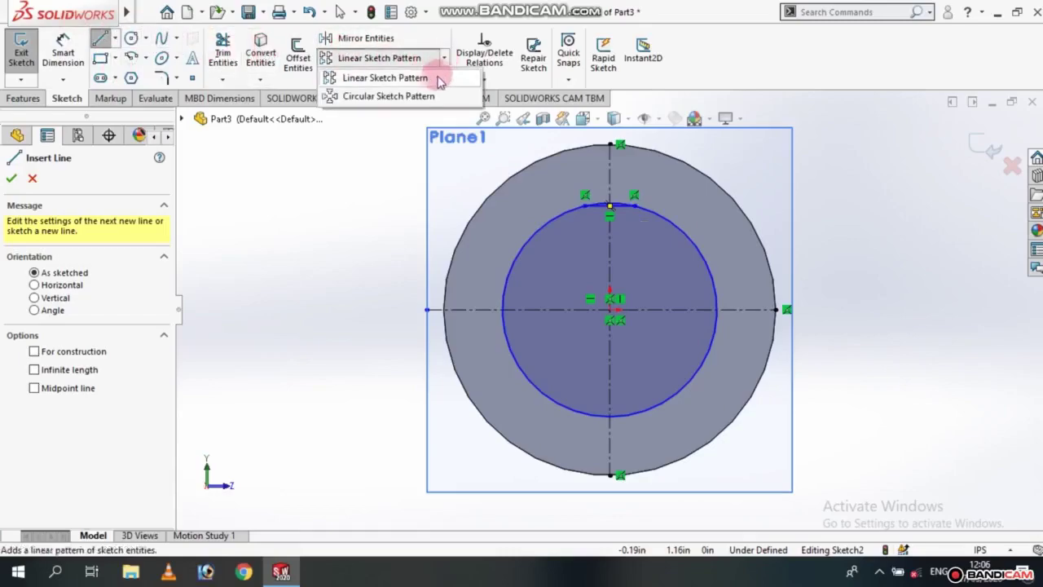
pyautogui.click(388, 96)
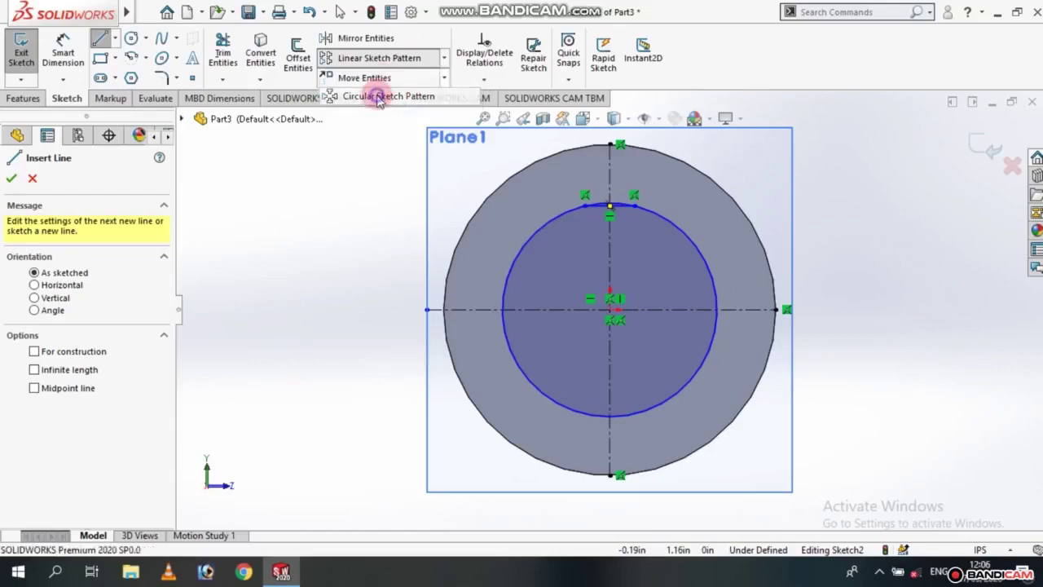
pyautogui.click(606, 212)
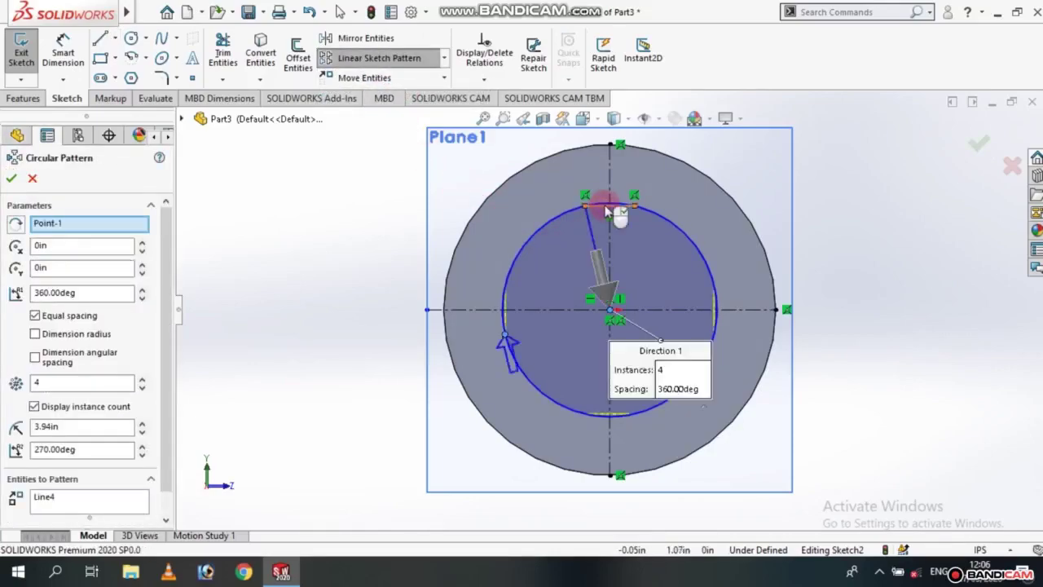
pyautogui.click(966, 143)
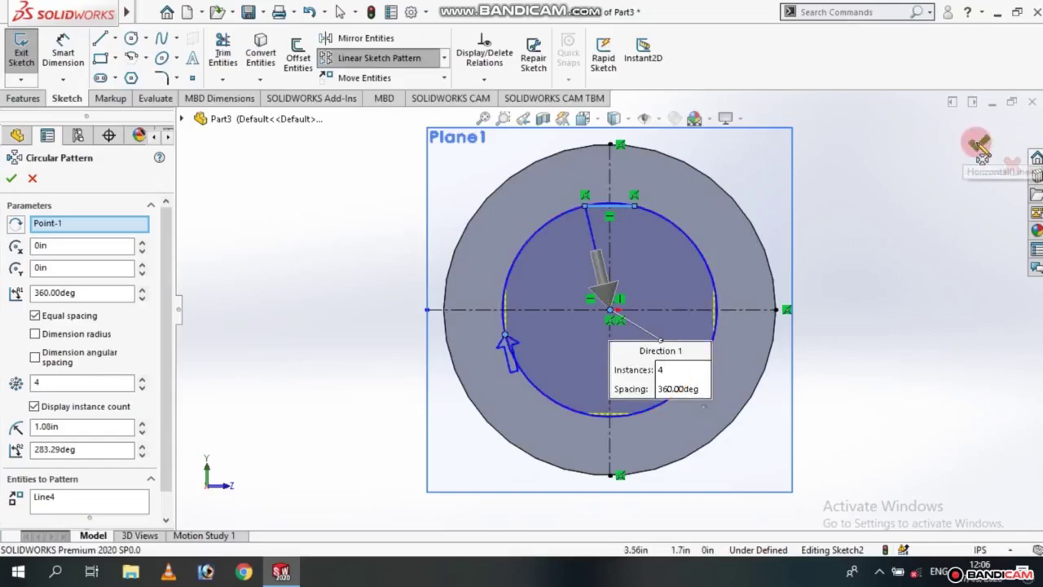
# Delete the inner circle and connect the left and top arms with joining lines
pyautogui.click(699, 256)
pyautogui.press('Delete')
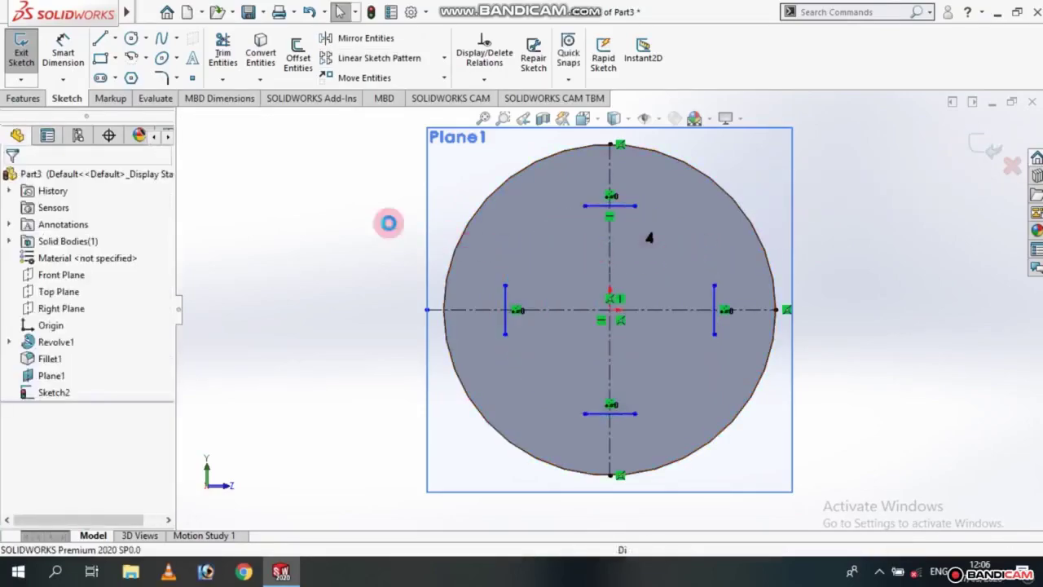
pyautogui.click(100, 38)
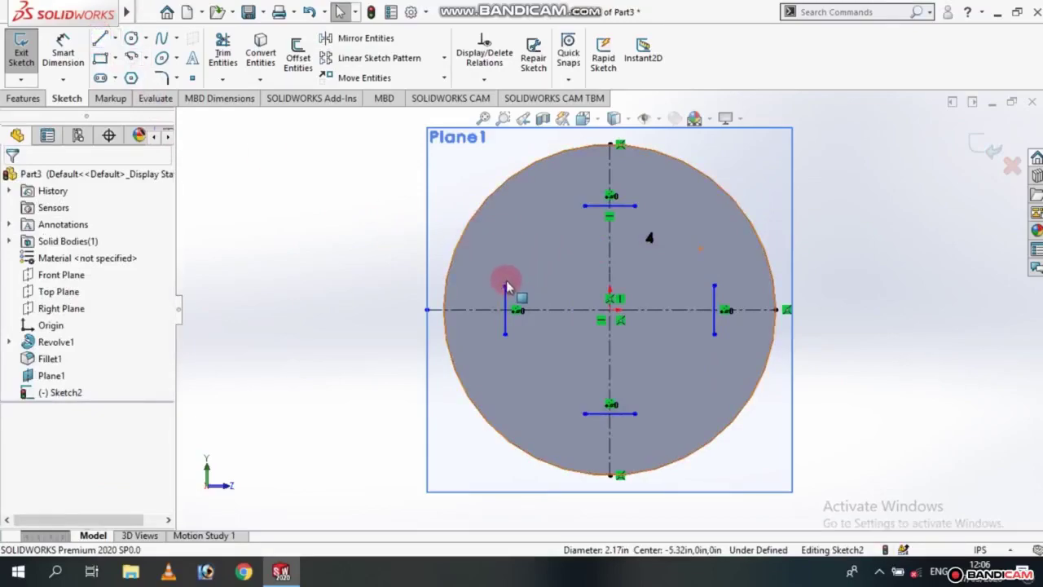
pyautogui.click(579, 285)
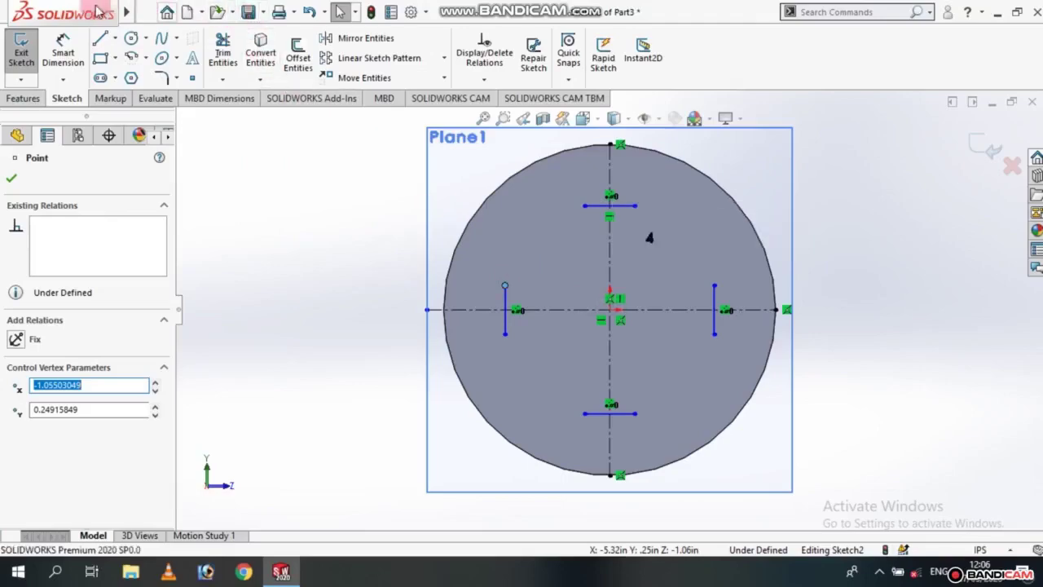
pyautogui.click(100, 37)
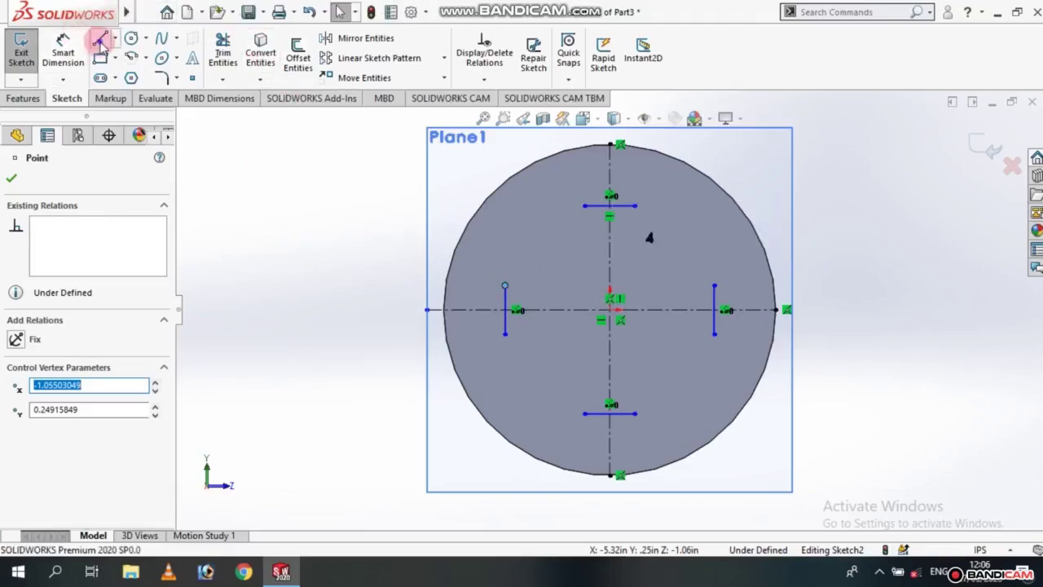
pyautogui.click(505, 285)
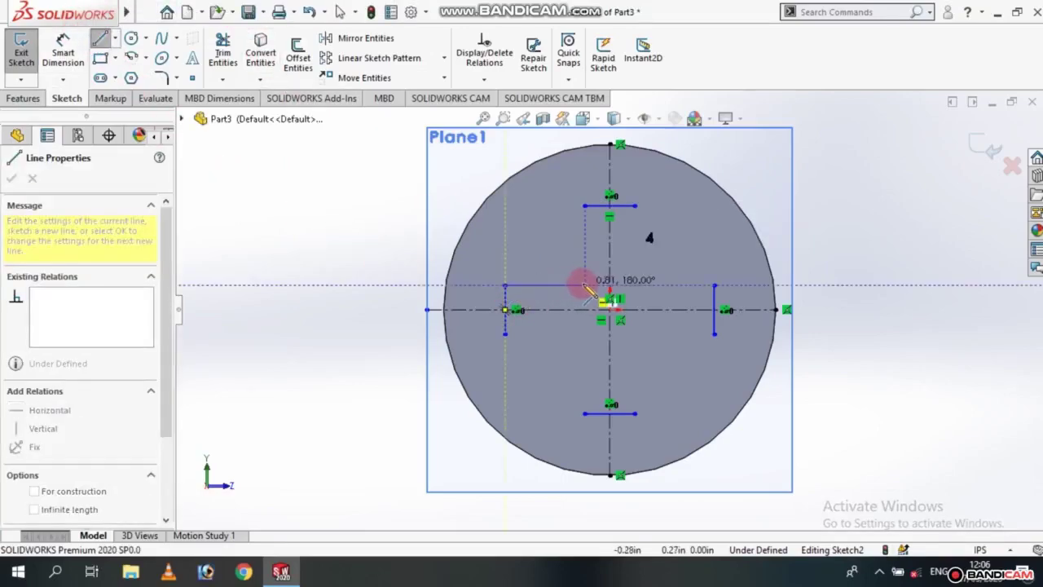
pyautogui.click(584, 285)
pyautogui.doubleClick(584, 205)
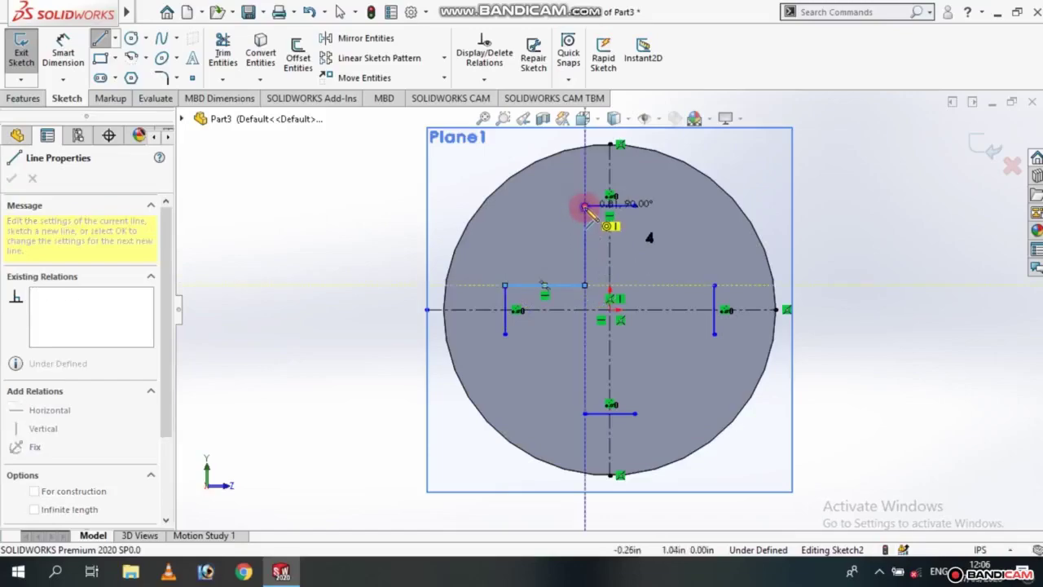
pyautogui.click(99, 39)
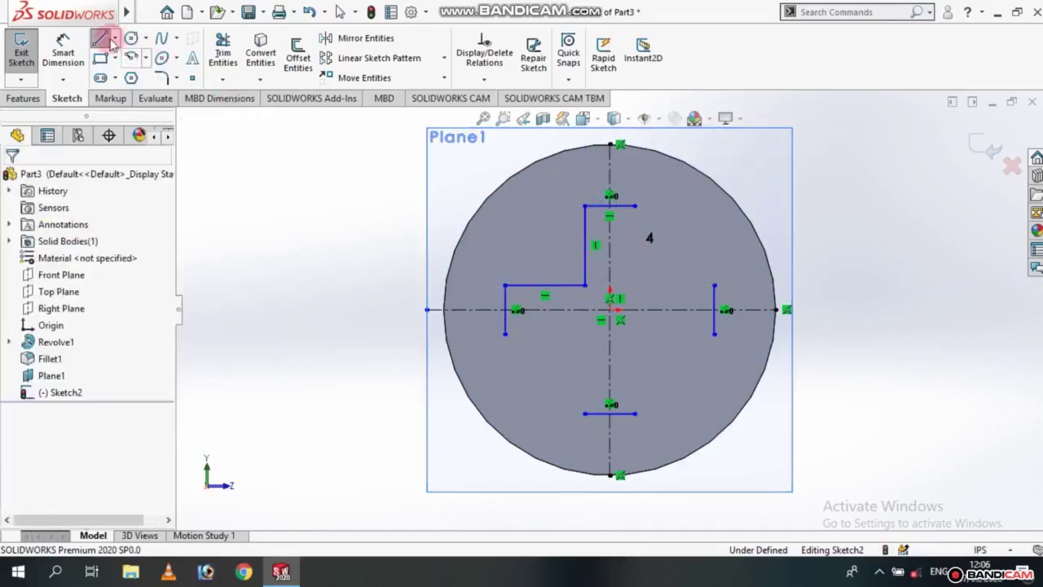
pyautogui.press('Return')
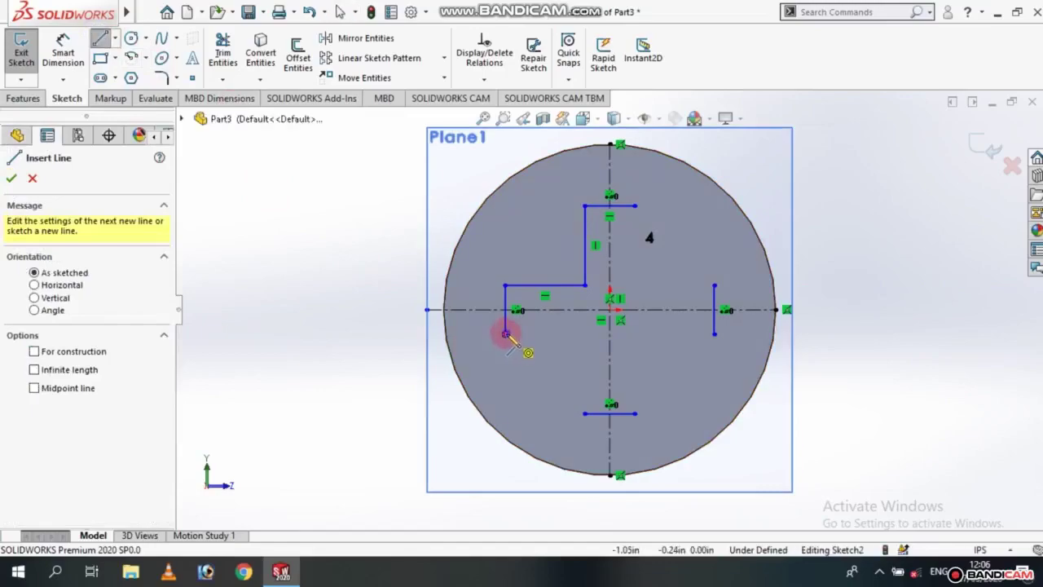
# Join the bottom-left, bottom-right and top-right arms to close the cross outline
pyautogui.click(504, 334)
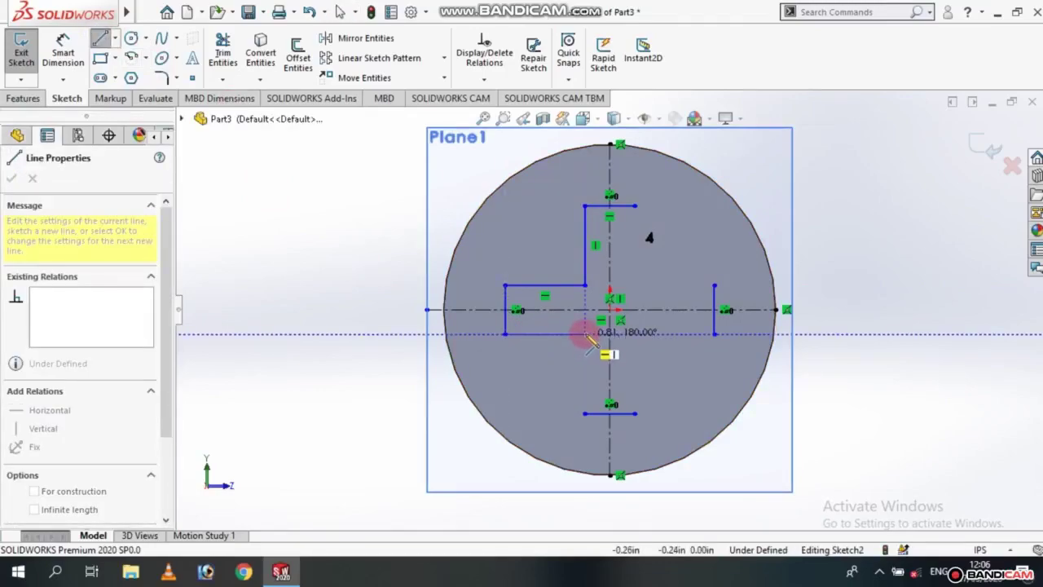
pyautogui.click(584, 333)
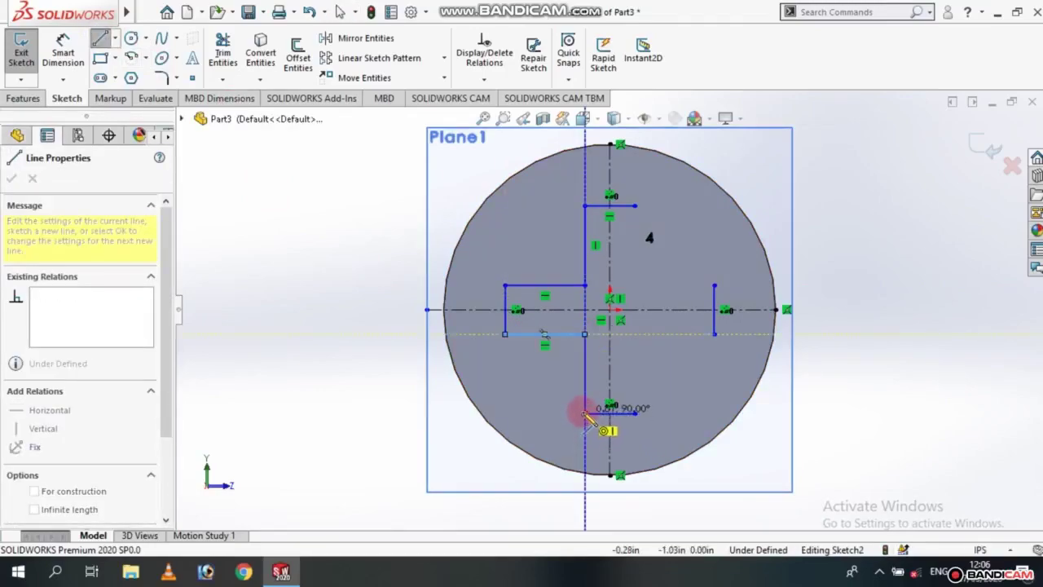
pyautogui.click(584, 413)
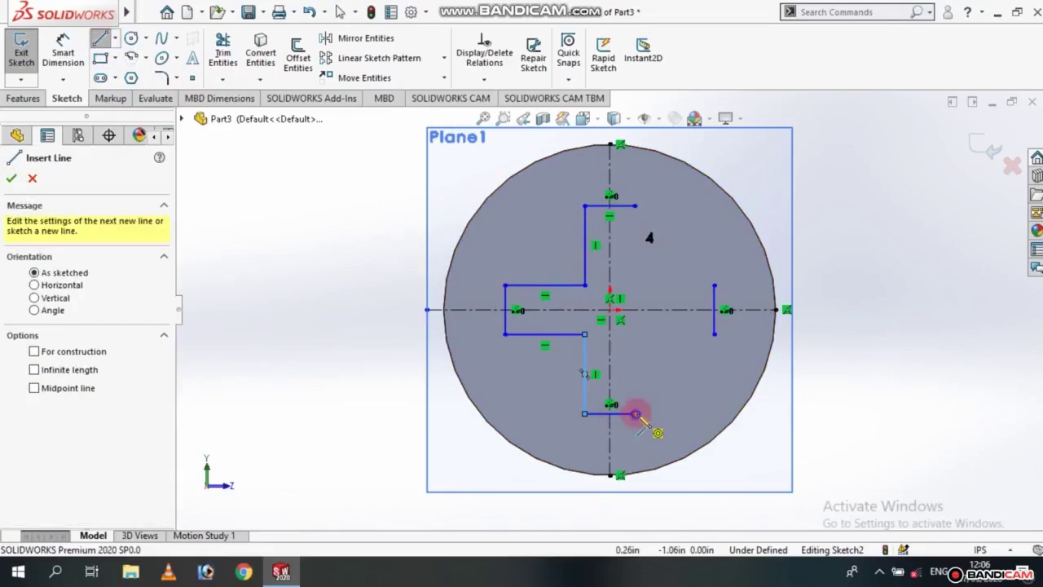
pyautogui.moveTo(634, 413)
pyautogui.mouseDown()
pyautogui.moveTo(644, 341)
pyautogui.moveTo(714, 334)
pyautogui.mouseUp()
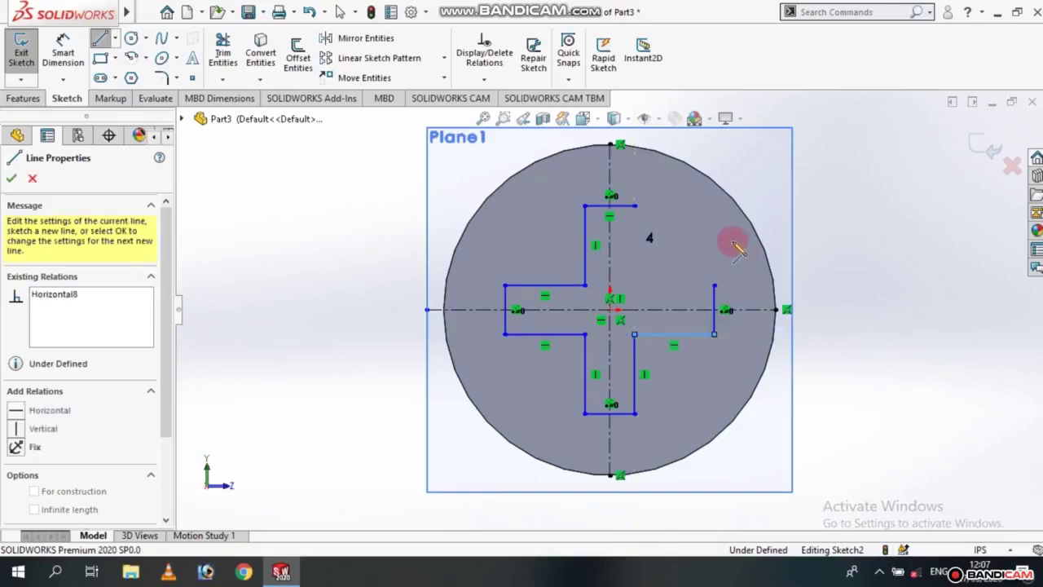
pyautogui.click(102, 40)
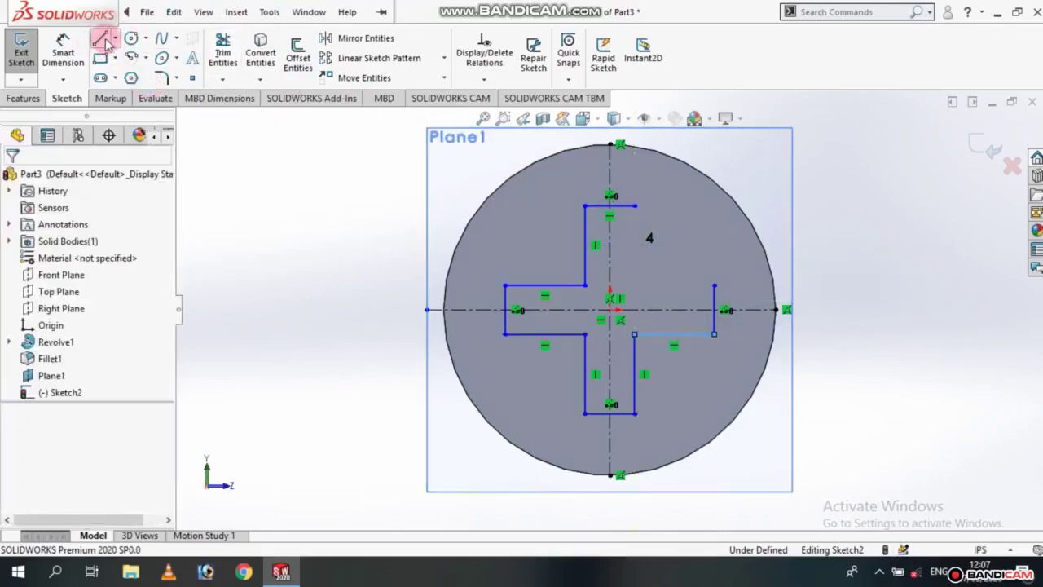
pyautogui.click(715, 291)
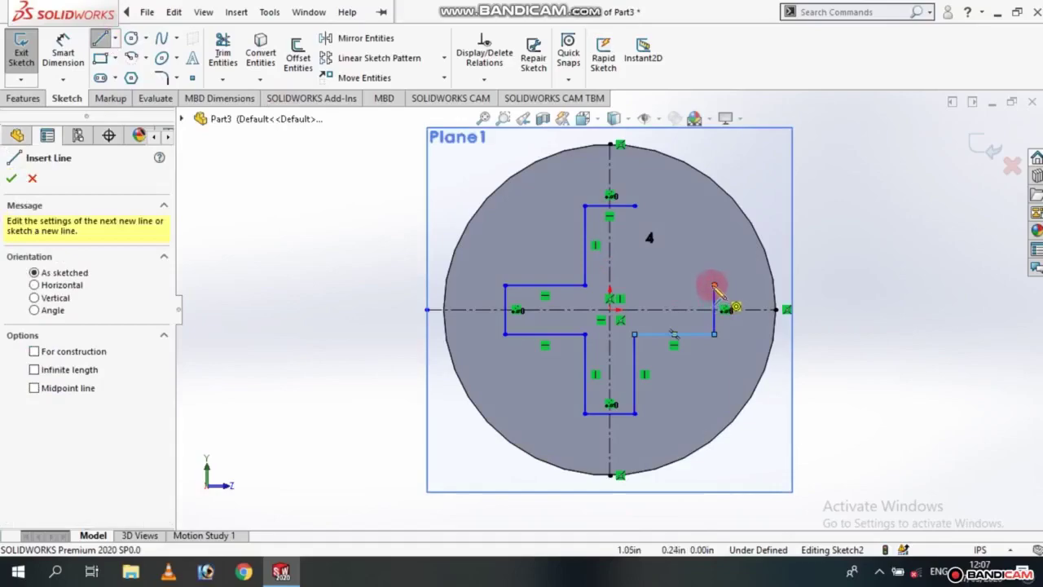
pyautogui.moveTo(715, 287)
pyautogui.mouseDown()
pyautogui.moveTo(640, 295)
pyautogui.moveTo(636, 206)
pyautogui.mouseUp()
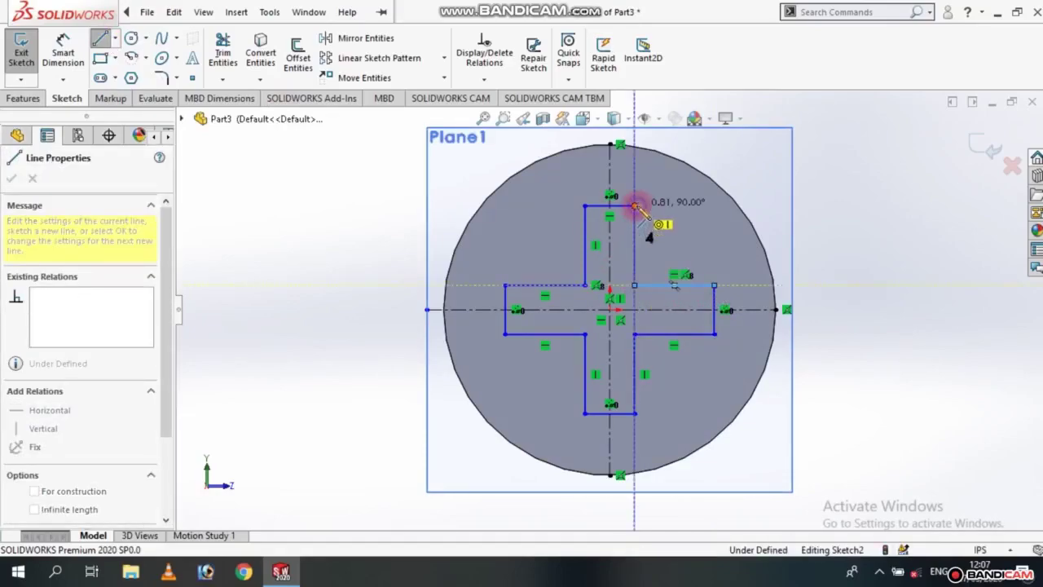
pyautogui.click(635, 206)
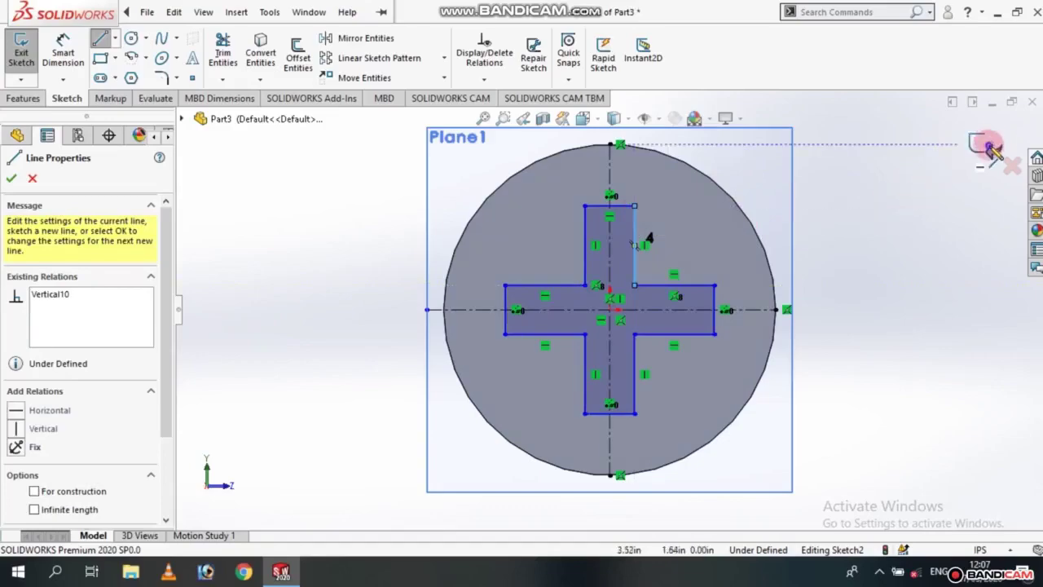
pyautogui.press('Escape')
pyautogui.press('Escape')
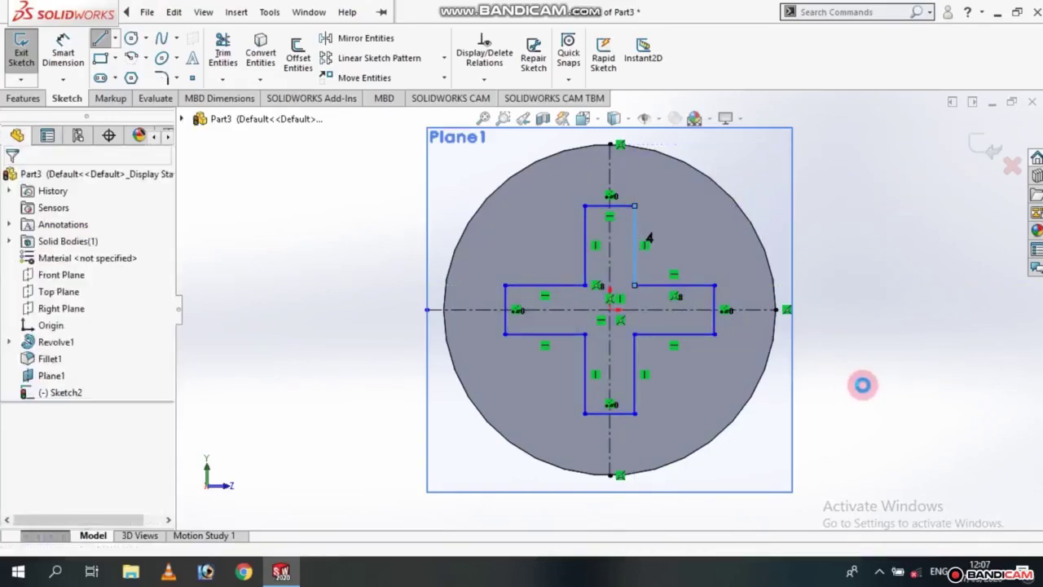
# Exit the cross sketch back to the 3D model
pyautogui.click(826, 390)
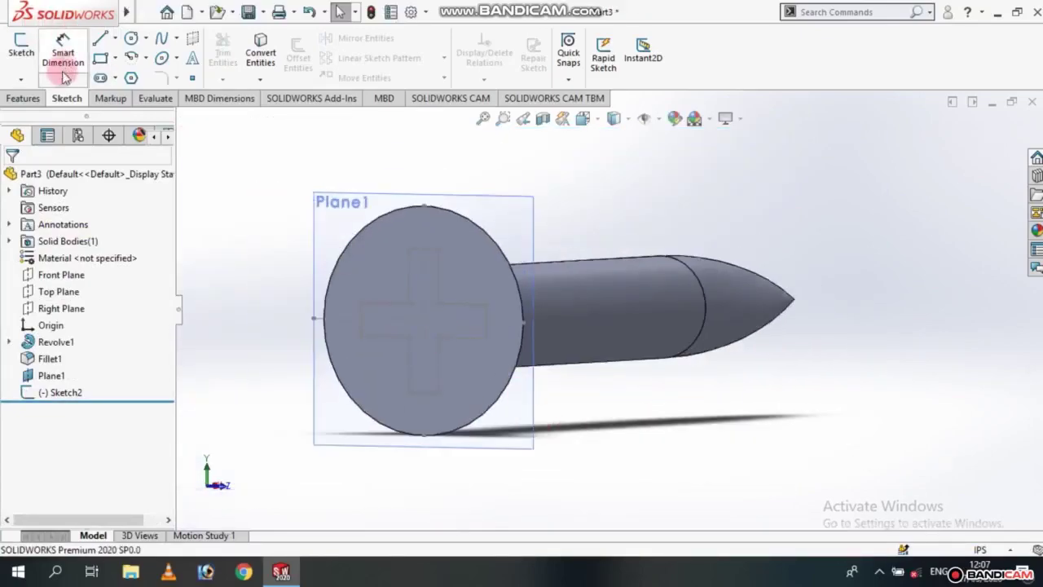
pyautogui.click(23, 98)
pyautogui.click(242, 53)
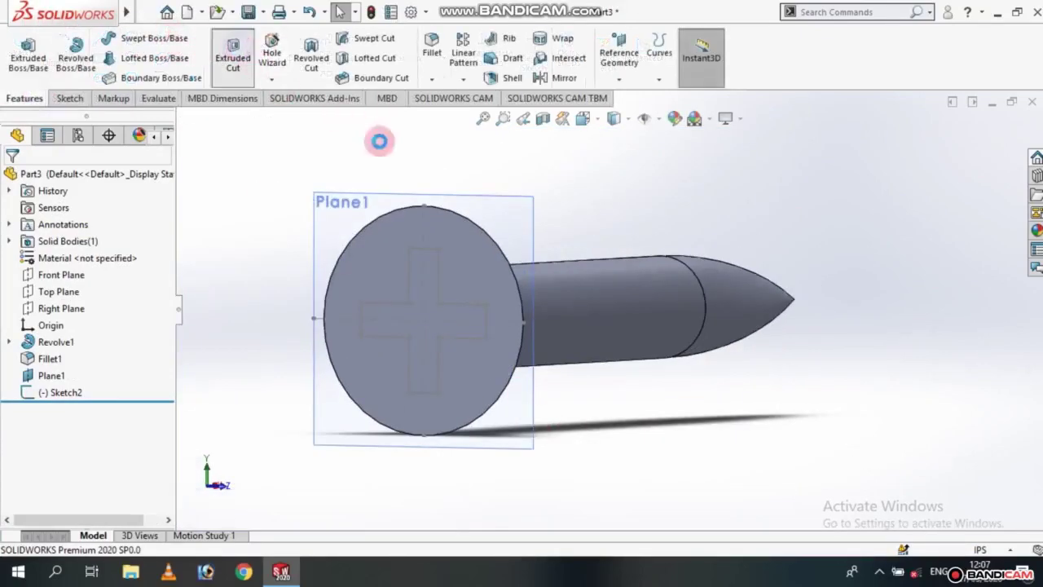
# Extrude-cut the cross sketch, trying depths 3, 1.5, 0.80, 0.70 before settling on 0.50in
pyautogui.click(431, 303)
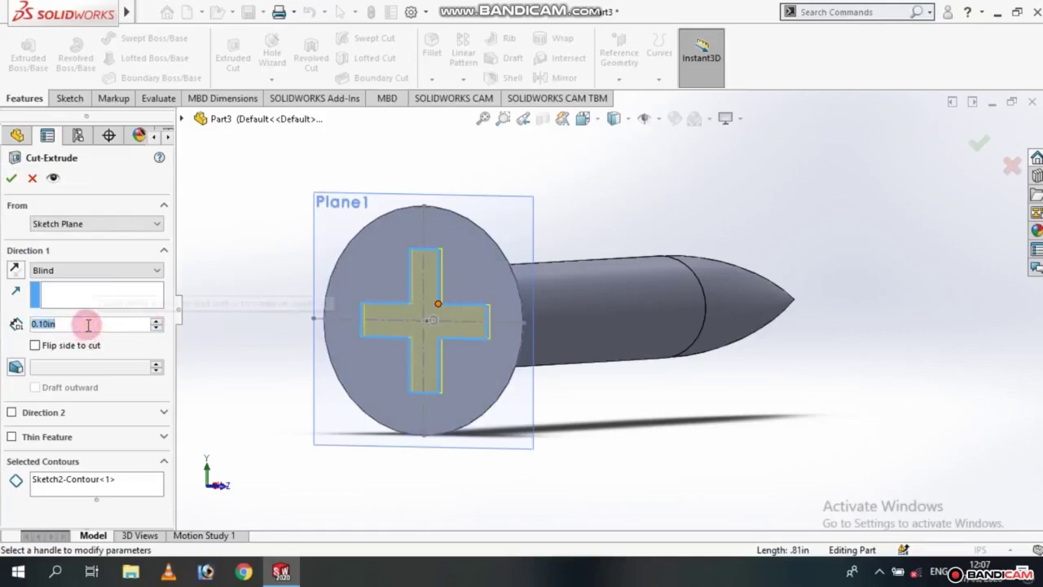
pyautogui.write('3')
pyautogui.press('Return')
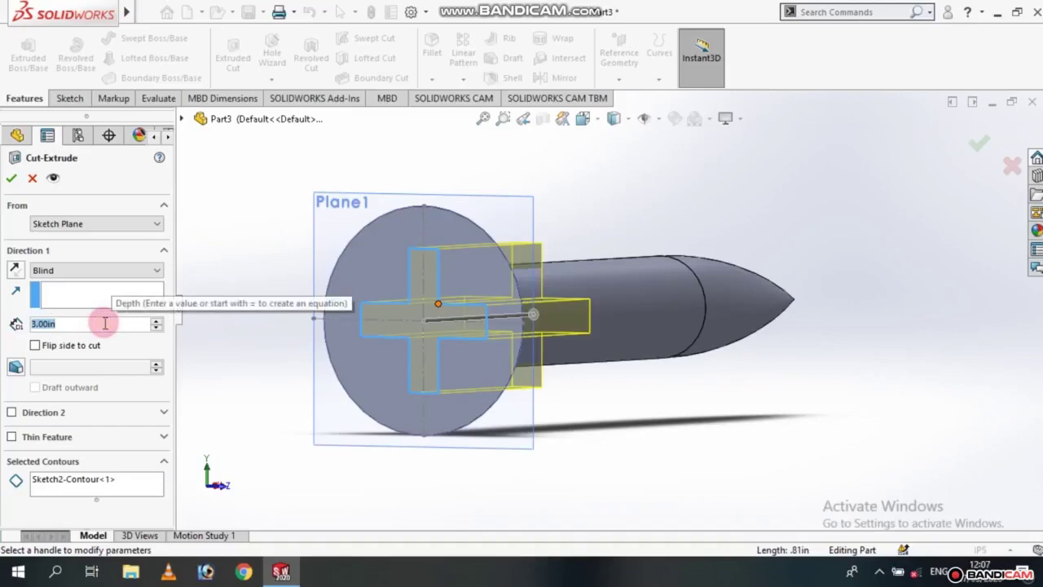
pyautogui.write('1.5')
pyautogui.press('Return')
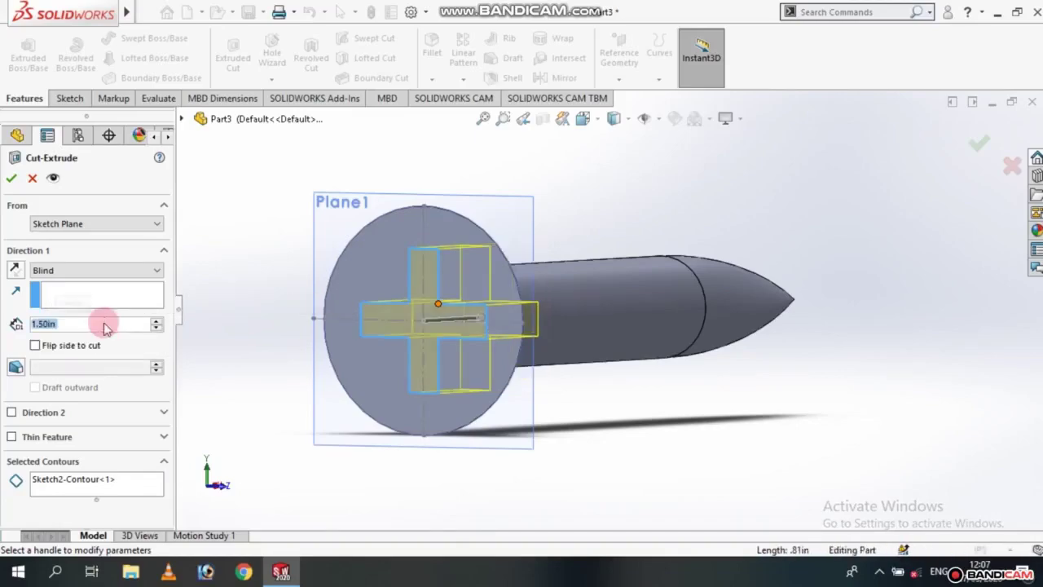
pyautogui.moveTo(523, 370); pyautogui.dragTo(291, 372, button='middle')
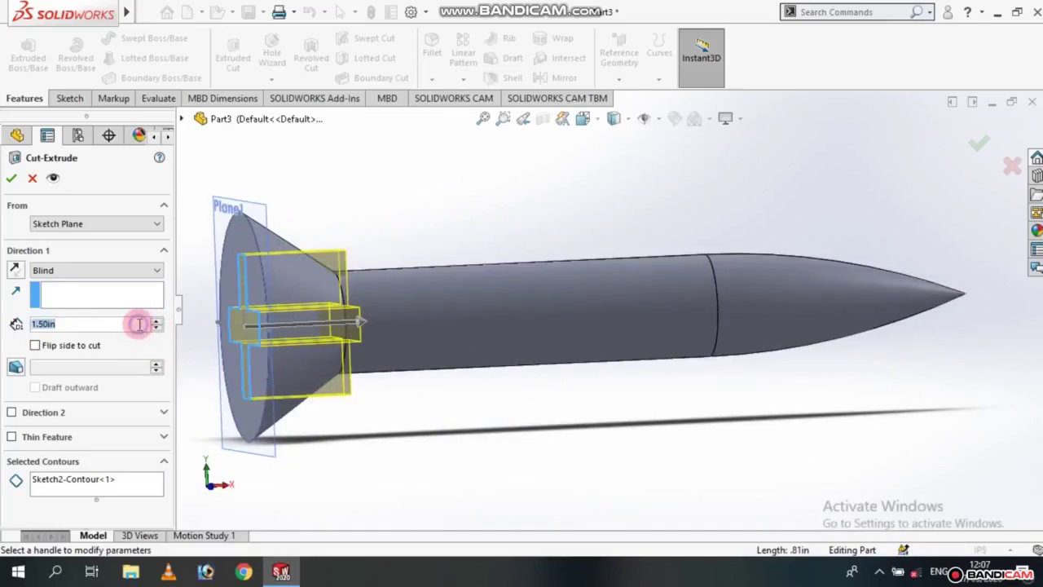
pyautogui.write('0.80')
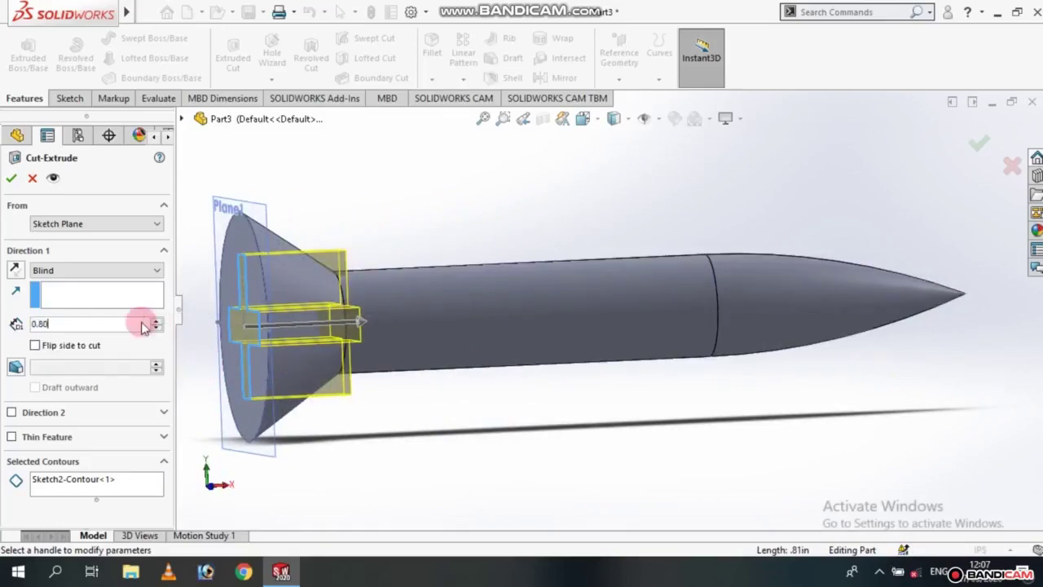
pyautogui.press('Return')
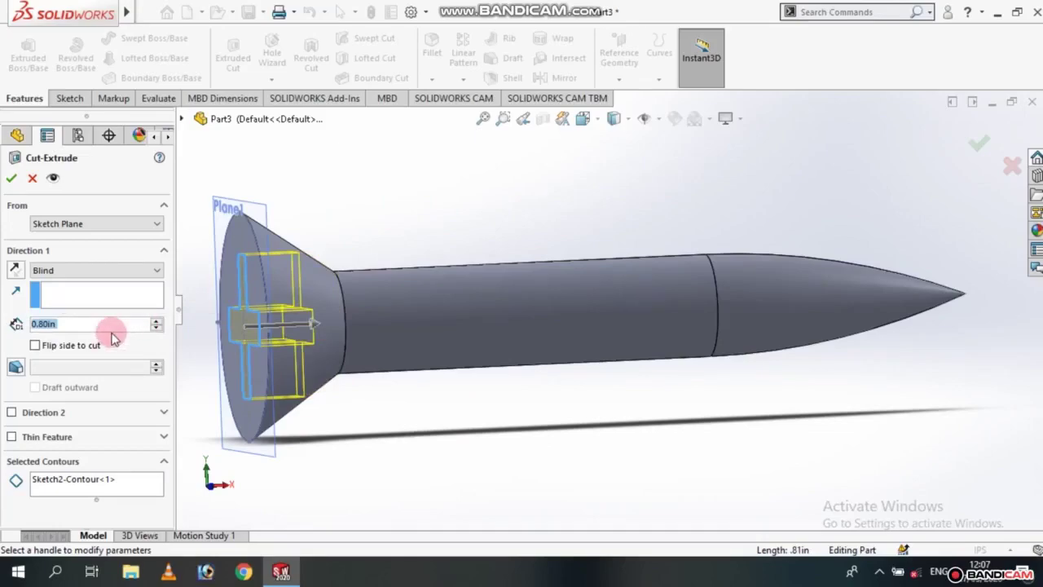
pyautogui.write('0')
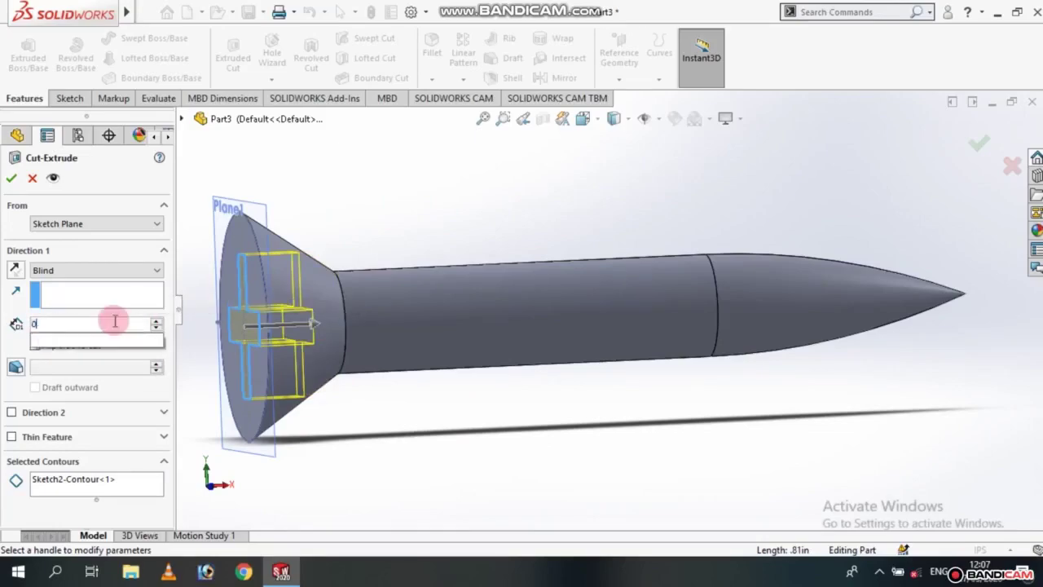
pyautogui.write('.70')
pyautogui.press('Return')
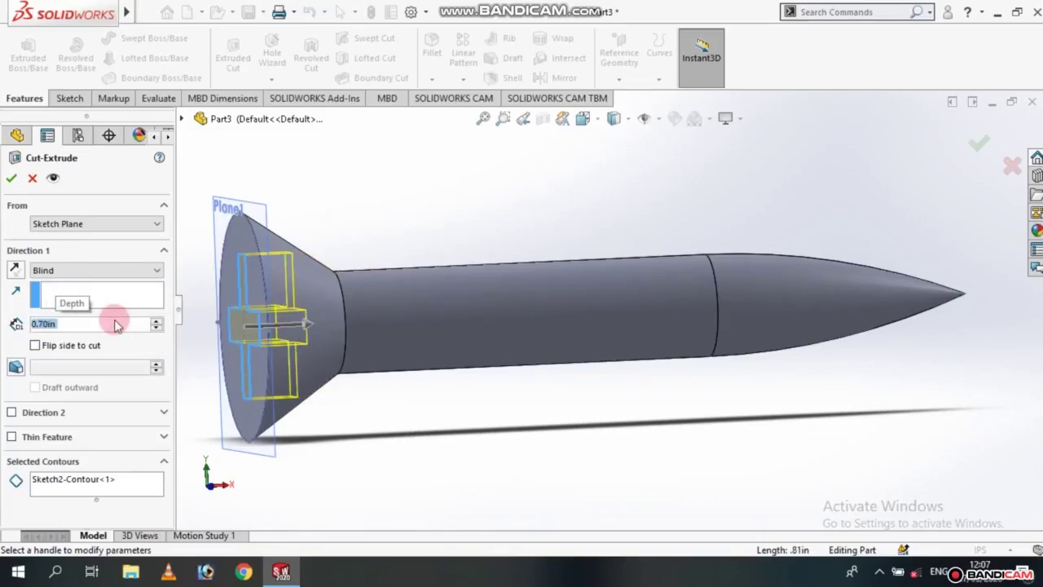
pyautogui.write('0')
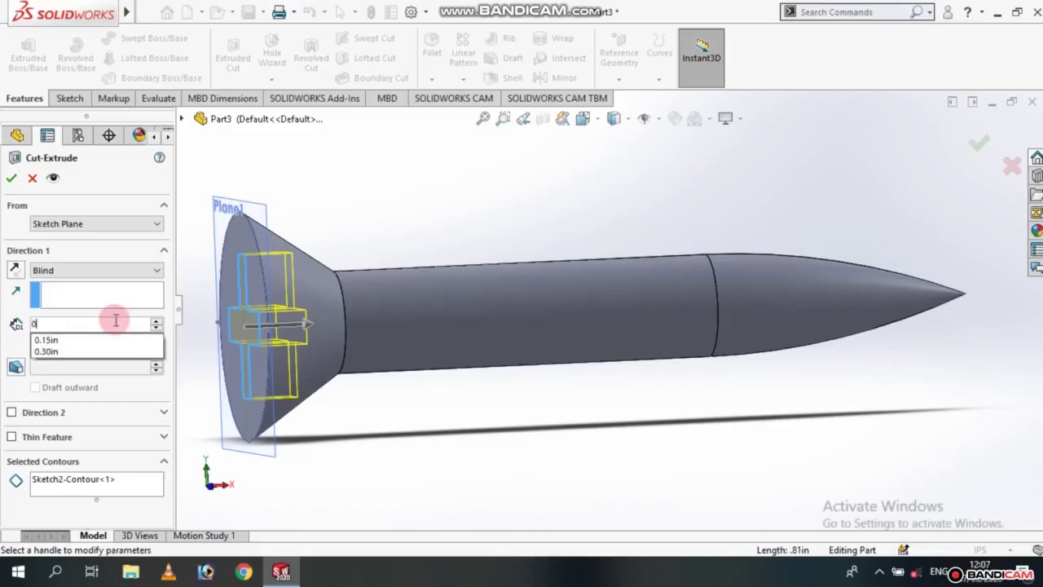
pyautogui.write('.50')
pyautogui.press('Return')
pyautogui.moveTo(438, 404); pyautogui.dragTo(500, 400, button='middle')
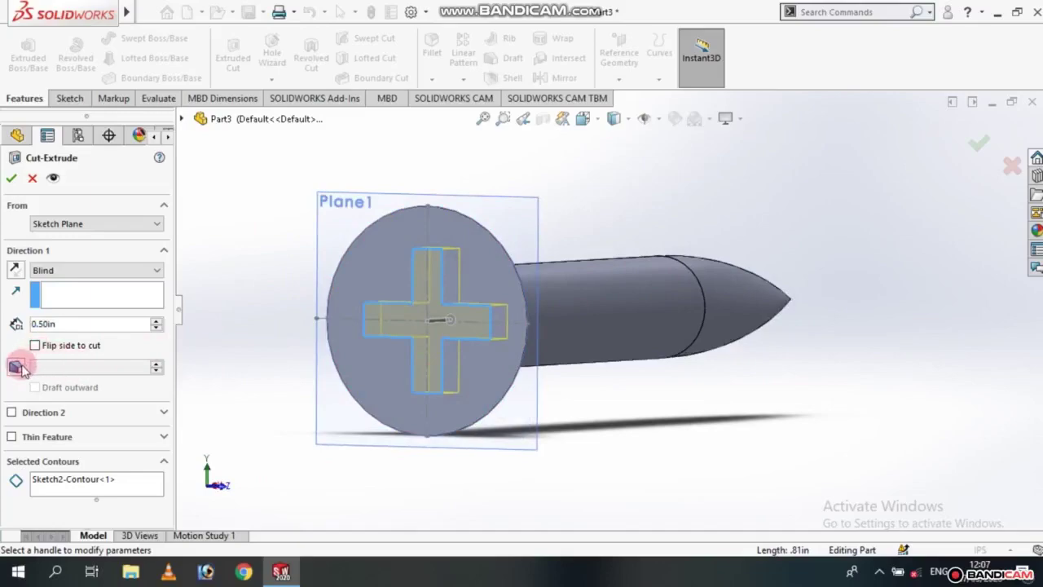
# Add a 9° draft to the recess walls and confirm the cut
pyautogui.click(15, 365)
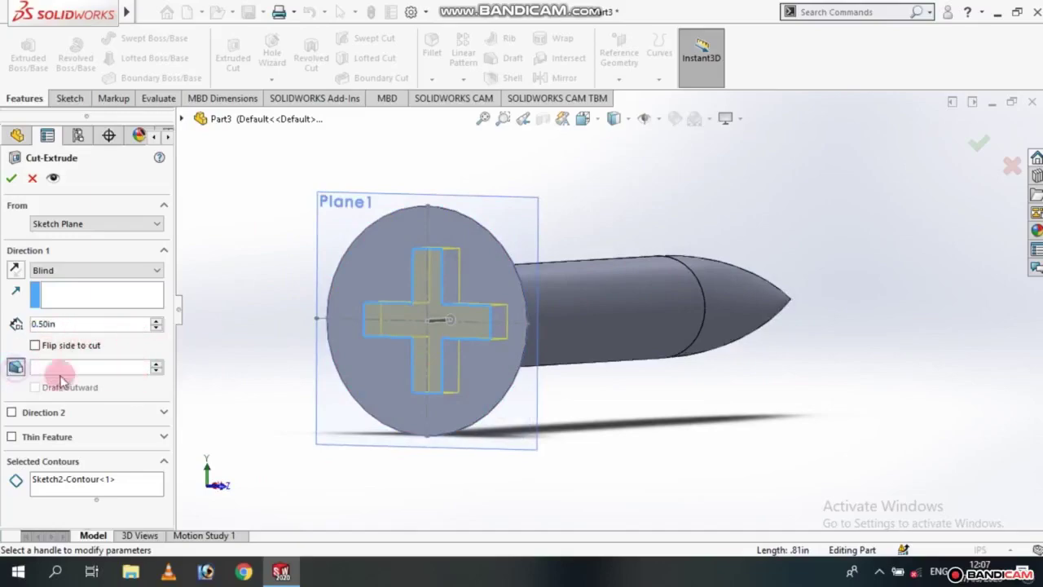
pyautogui.click(157, 364)
pyautogui.write('9')
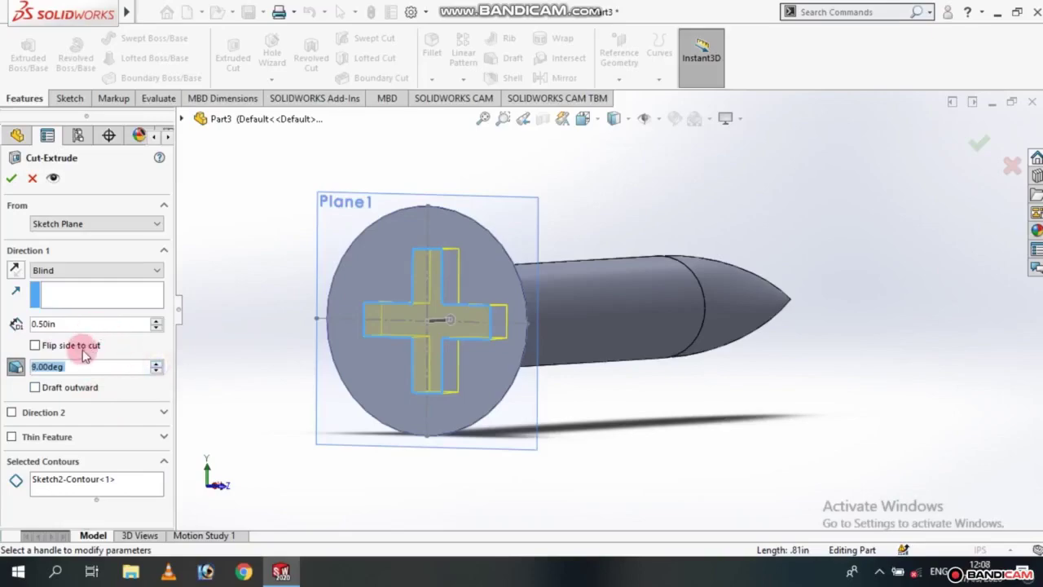
pyautogui.click(11, 178)
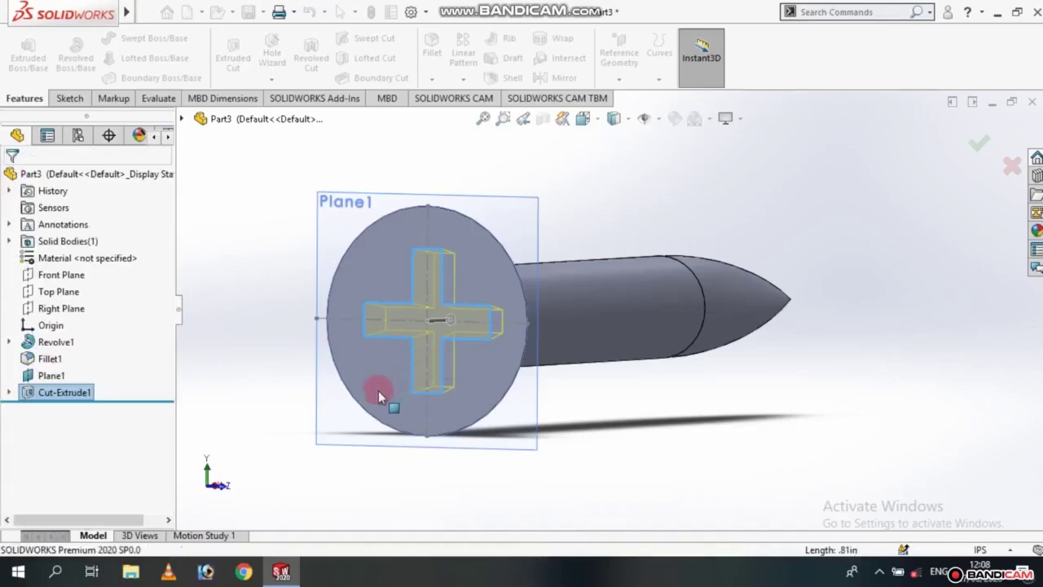
pyautogui.moveTo(379, 380)
pyautogui.mouseDown(button='middle')
pyautogui.moveTo(335, 388)
pyautogui.moveTo(670, 345)
pyautogui.moveTo(466, 328)
pyautogui.mouseUp(button='middle')
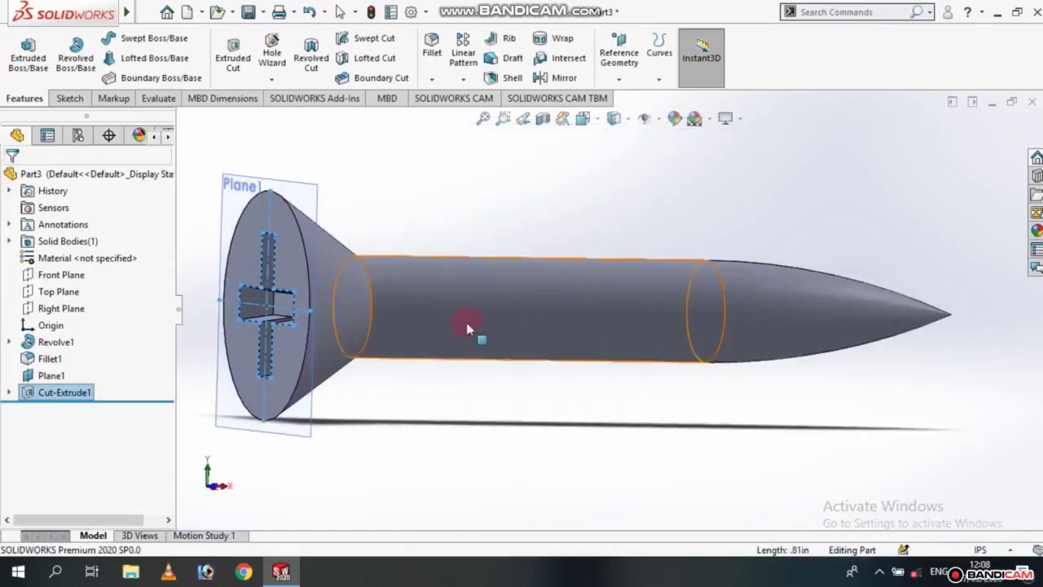
pyautogui.moveTo(598, 379); pyautogui.dragTo(556, 381, button='middle')
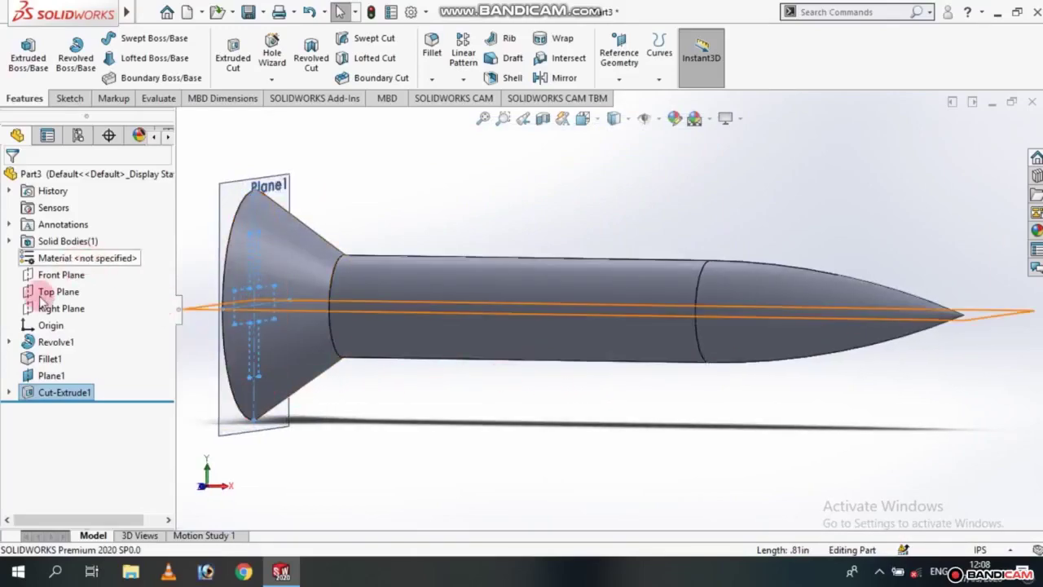
pyautogui.rightClick(64, 307)
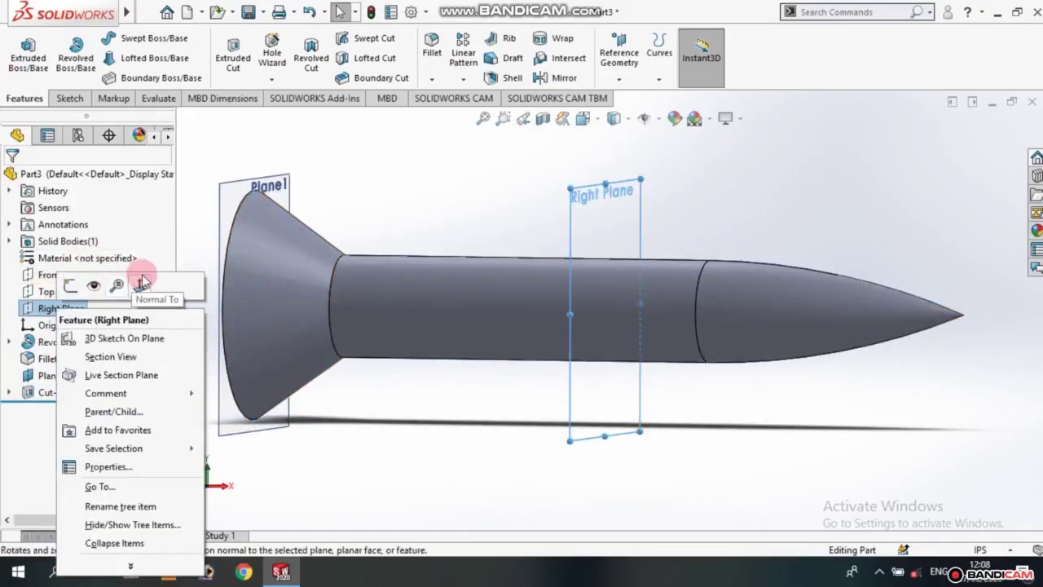
pyautogui.click(142, 283)
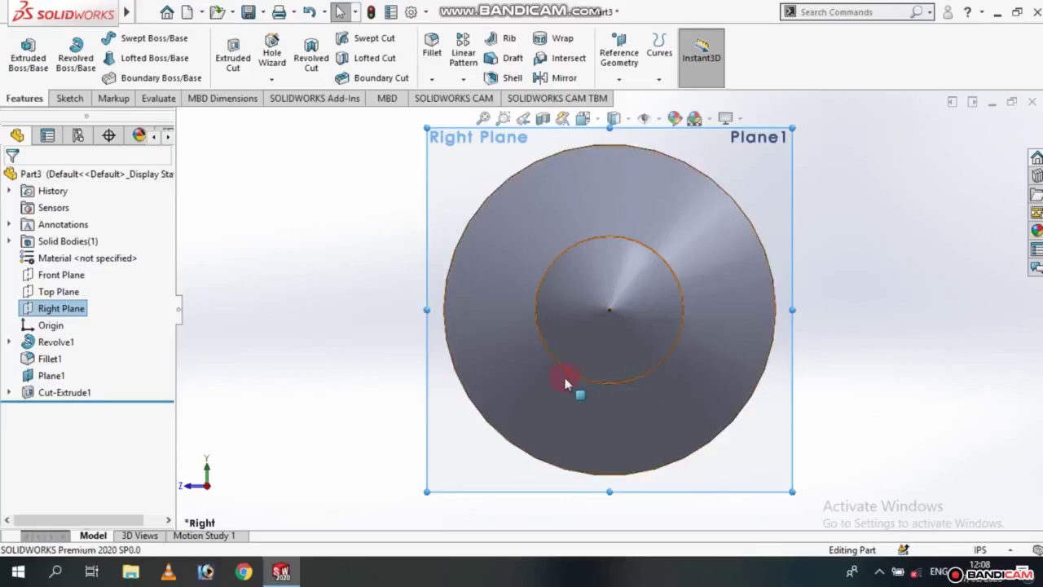
pyautogui.hotkey('ctrl', 'shift', 'z')
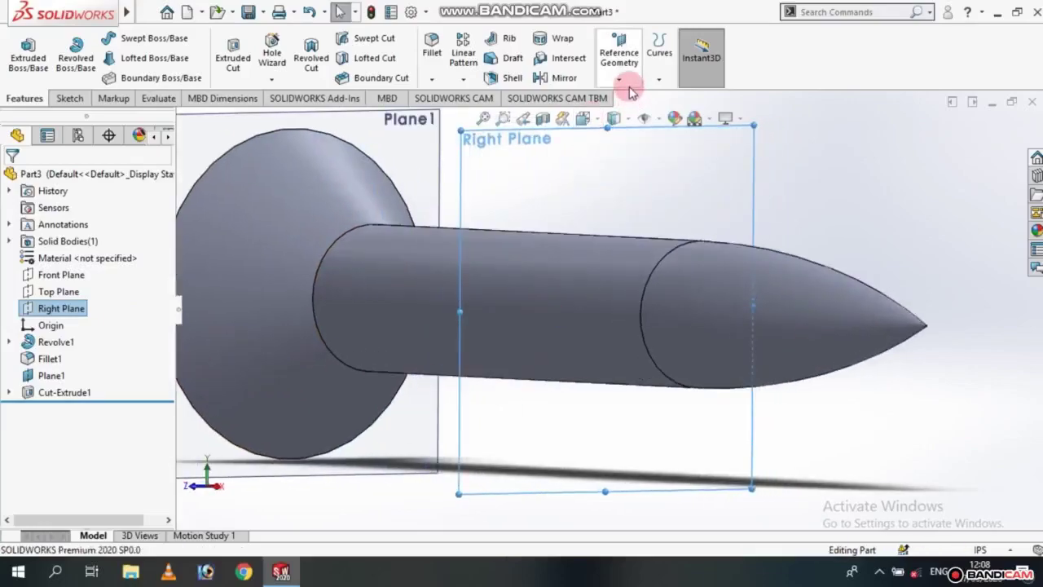
pyautogui.click(619, 79)
# Add Plane2 from the Right Plane at 3.00in offset with Flip offset checked
pyautogui.click(628, 92)
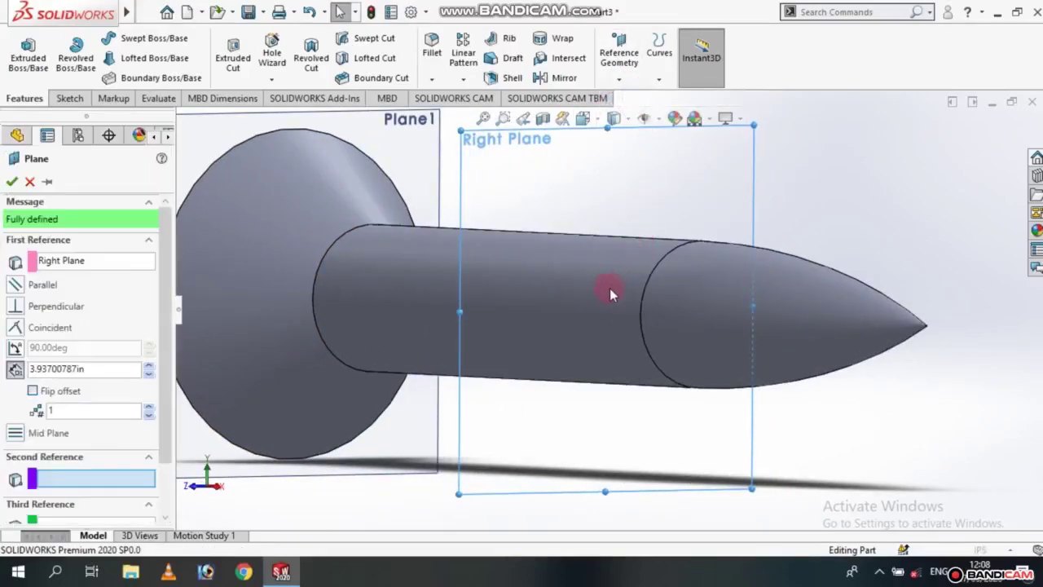
pyautogui.scroll(3, 599, 309)
pyautogui.scroll(2, 599, 310)
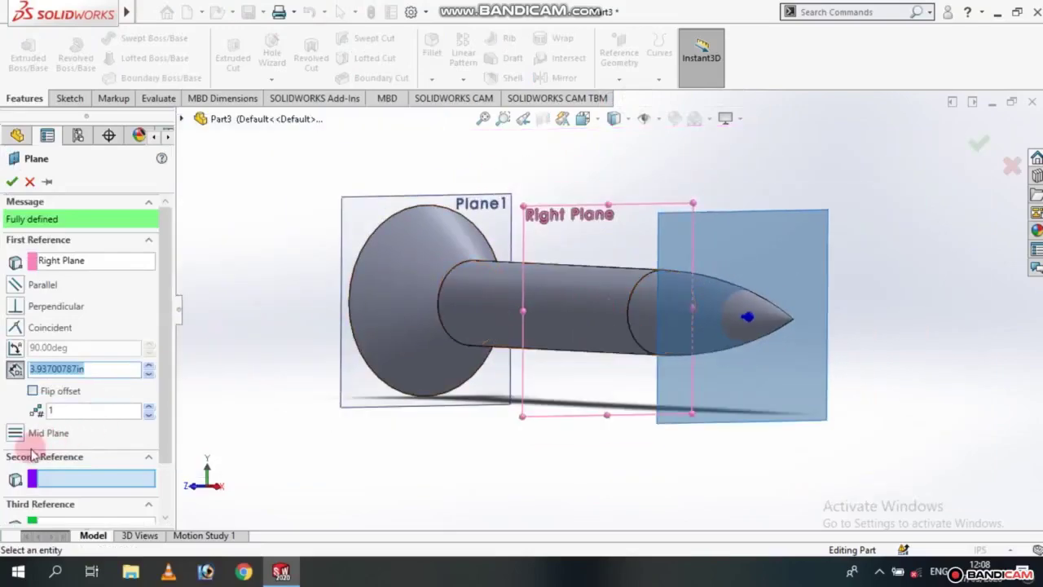
pyautogui.click(32, 391)
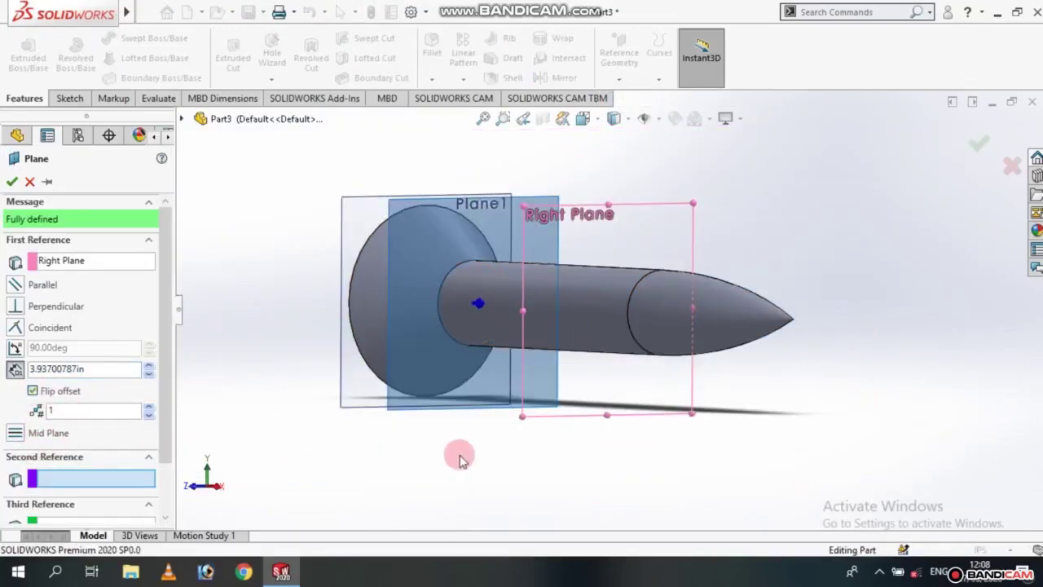
pyautogui.moveTo(460, 459); pyautogui.dragTo(488, 452, button='middle')
pyautogui.click(95, 369)
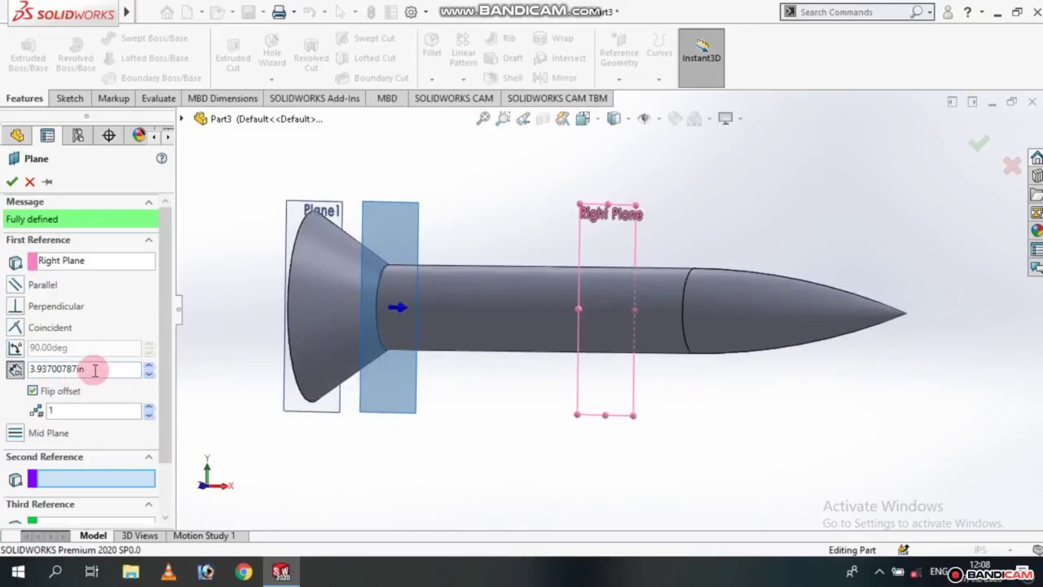
pyautogui.doubleClick(98, 368)
pyautogui.write('3')
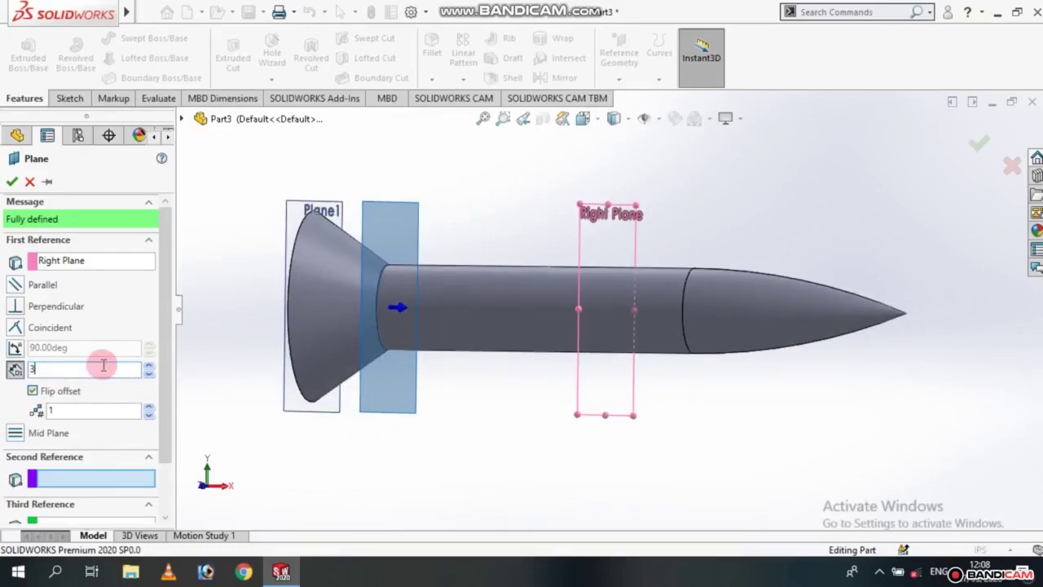
pyautogui.press('Return')
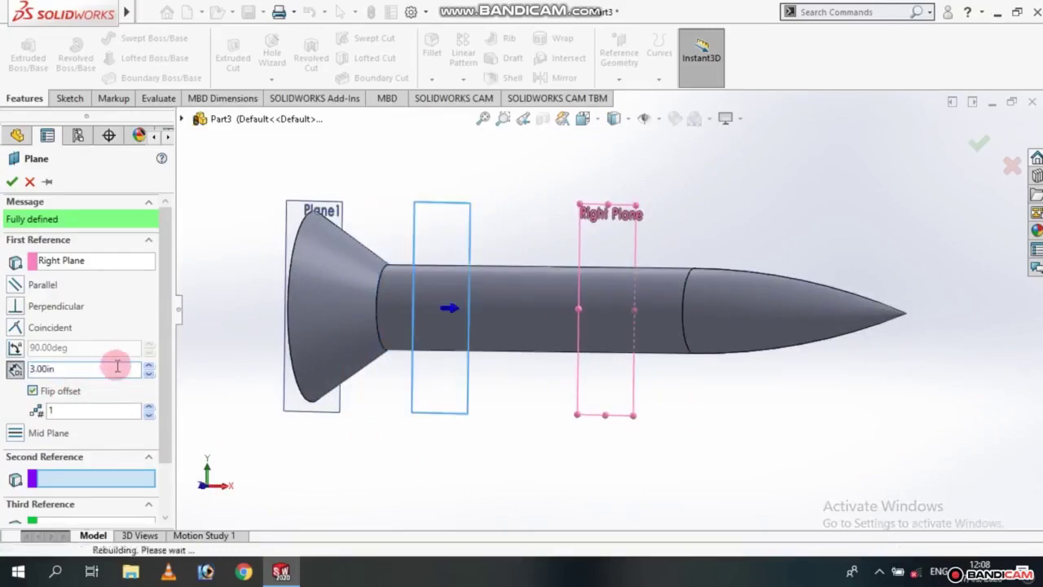
pyautogui.press('Return')
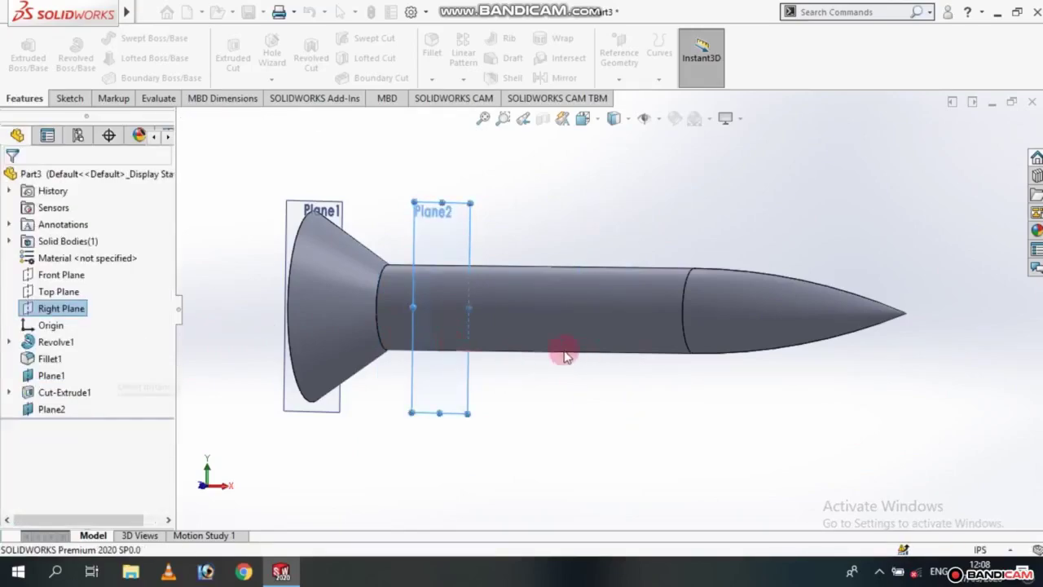
# On Plane2, sketch a circle centred on the origin, radius about 0.74in at the shank edge
pyautogui.rightClick(139, 380)
pyautogui.click(124, 222)
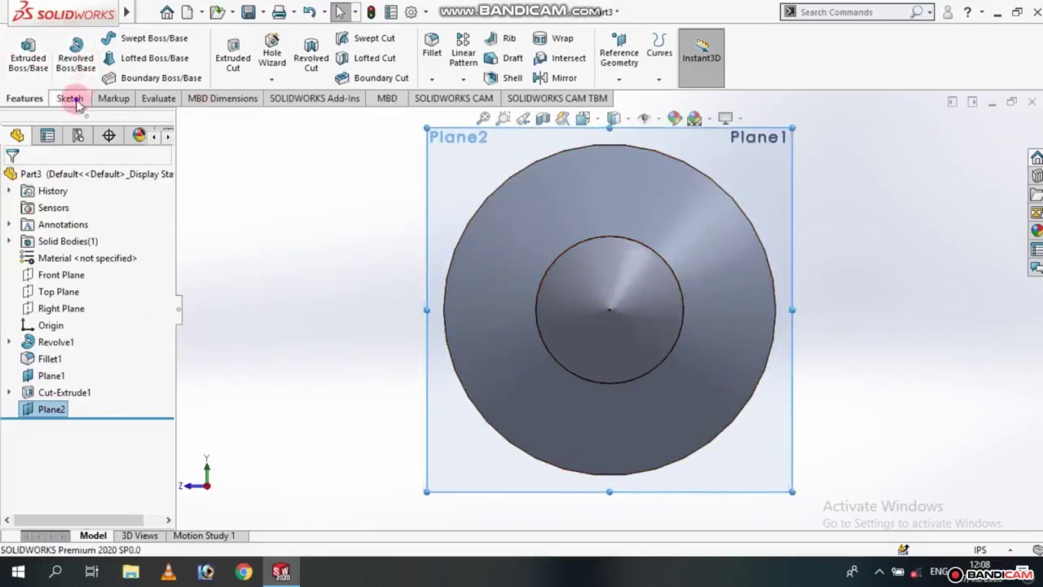
pyautogui.click(70, 98)
pyautogui.click(131, 38)
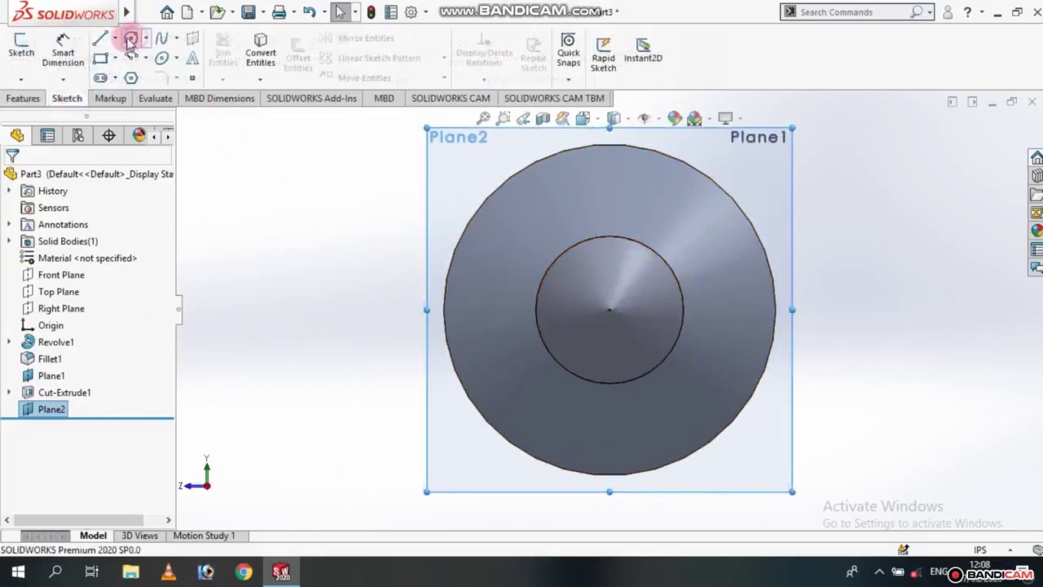
pyautogui.click(611, 311)
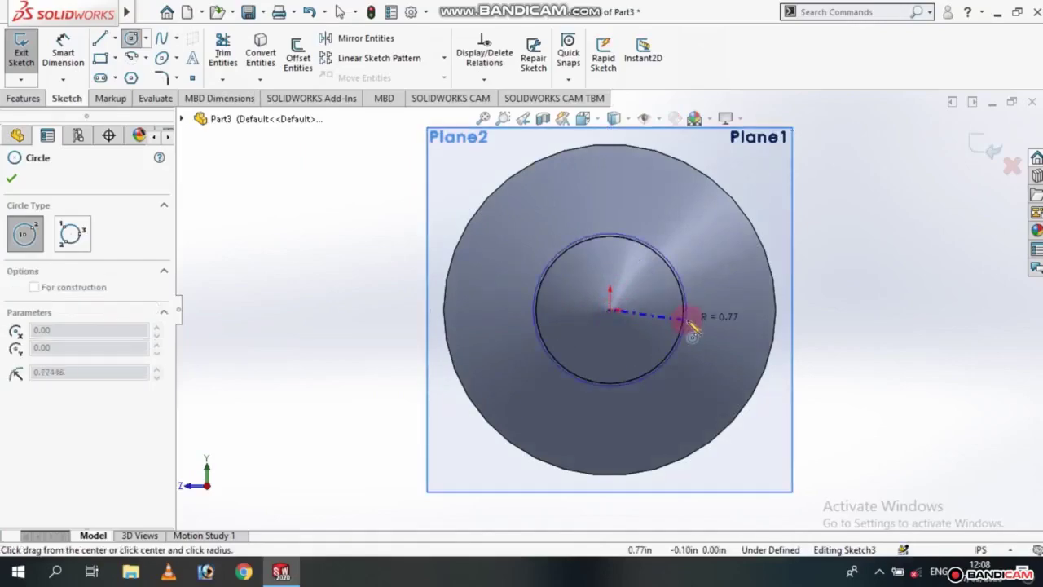
pyautogui.click(688, 319)
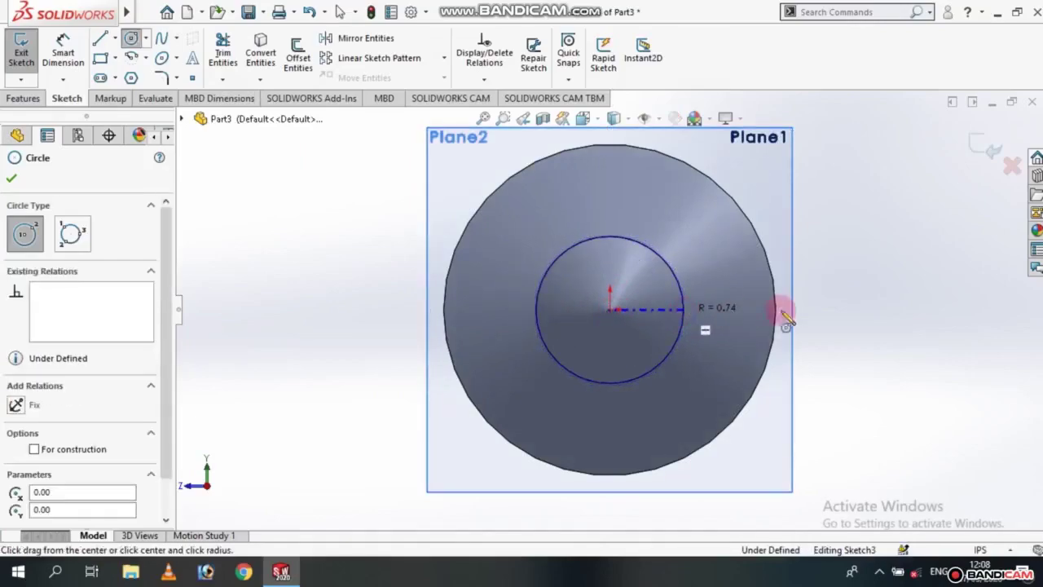
pyautogui.moveTo(693, 373); pyautogui.dragTo(309, 217, button='middle')
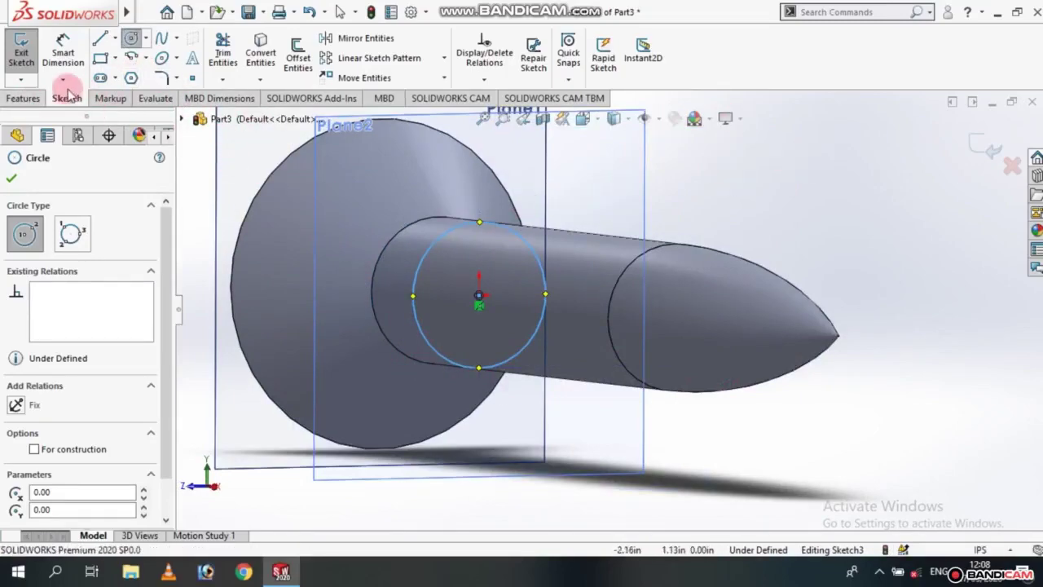
# Start a Helix and Spiral feature on the sketched circle from the Curves menu
pyautogui.click(25, 98)
pyautogui.click(619, 79)
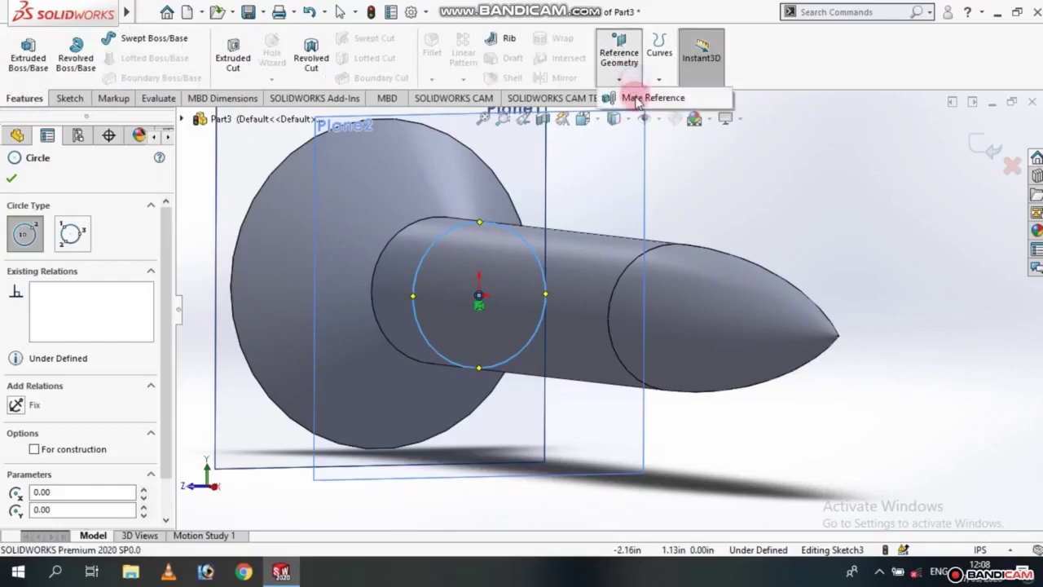
pyautogui.click(650, 84)
pyautogui.click(656, 88)
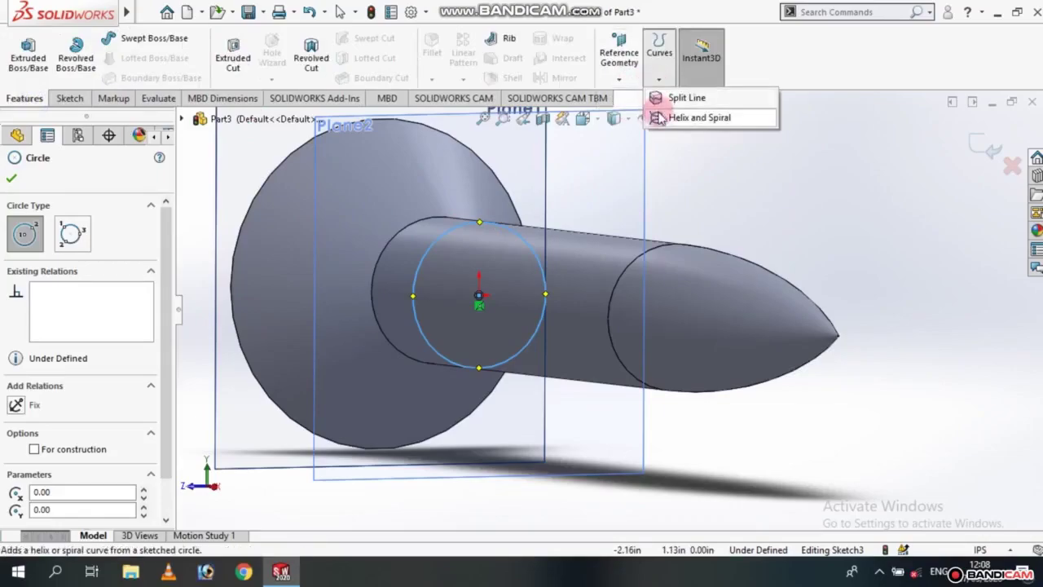
pyautogui.click(631, 117)
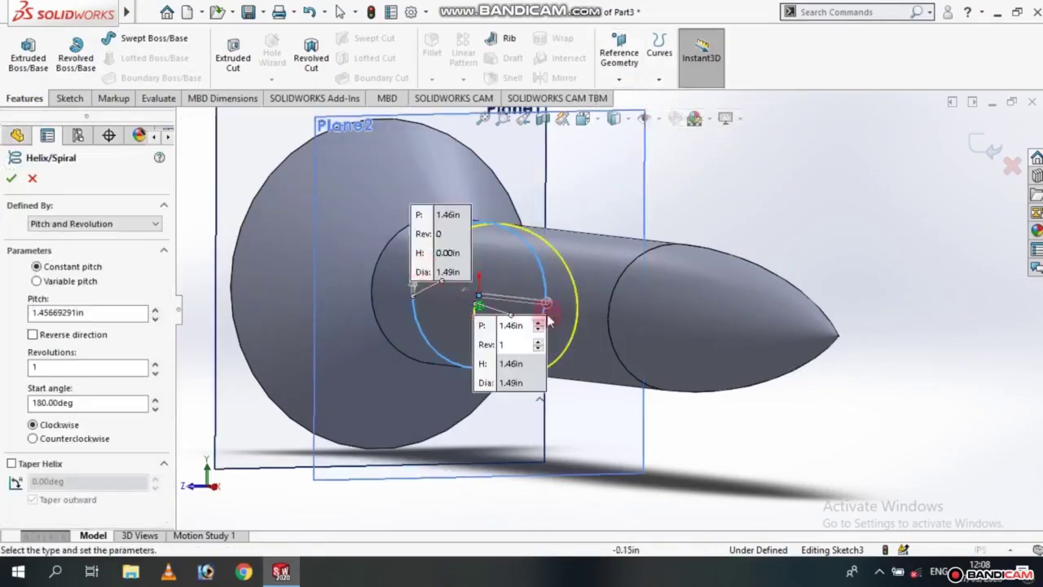
pyautogui.moveTo(305, 412); pyautogui.dragTo(333, 416, button='middle')
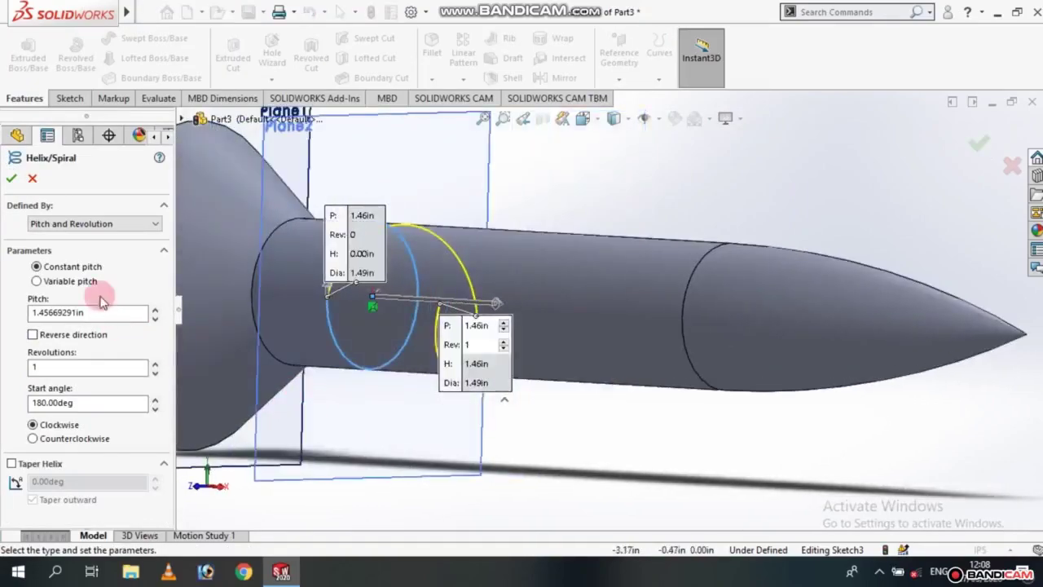
# Set the helix to 1.00in pitch and 4.5 revolutions, then switch it to variable pitch
pyautogui.click(157, 309)
pyautogui.click(157, 310)
pyautogui.click(157, 310)
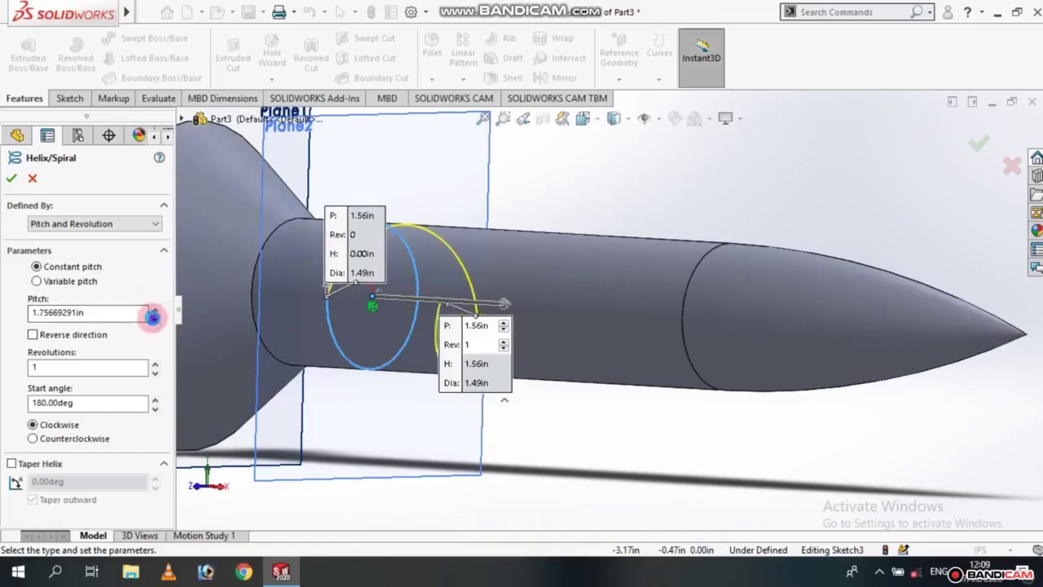
pyautogui.click(155, 320)
pyautogui.click(155, 321)
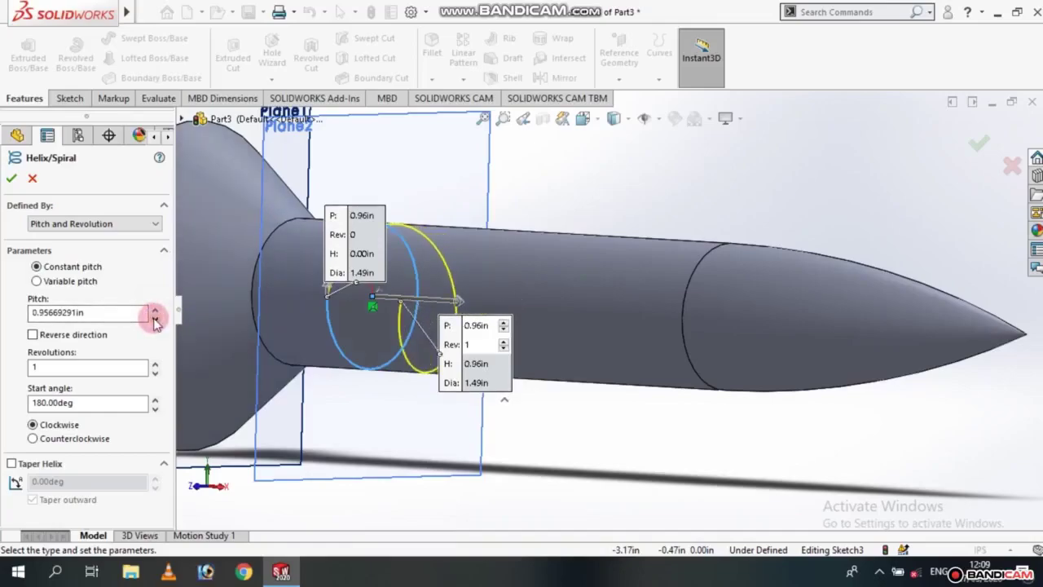
pyautogui.doubleClick(138, 312)
pyautogui.write('1')
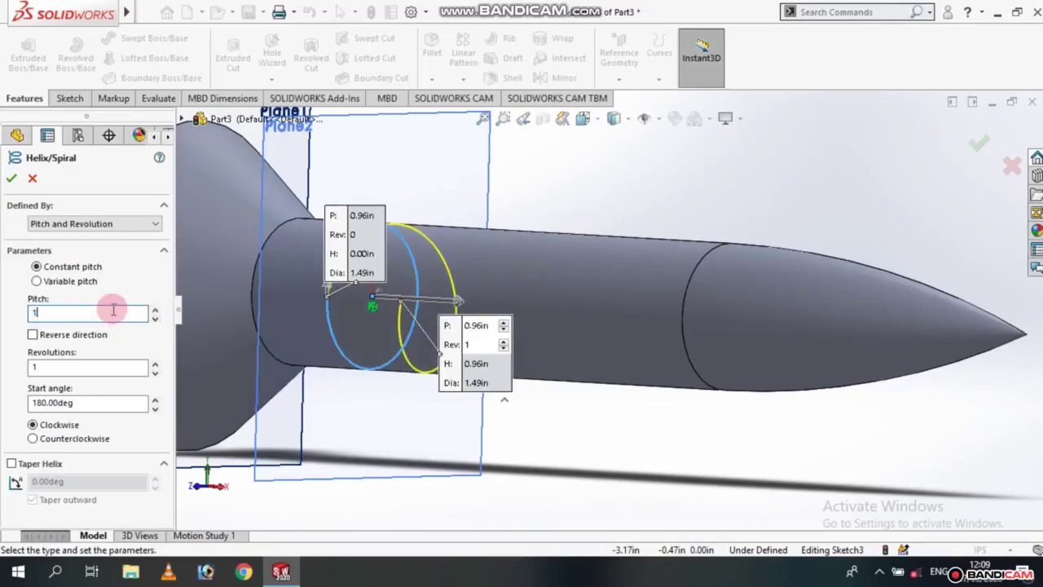
pyautogui.click(95, 366)
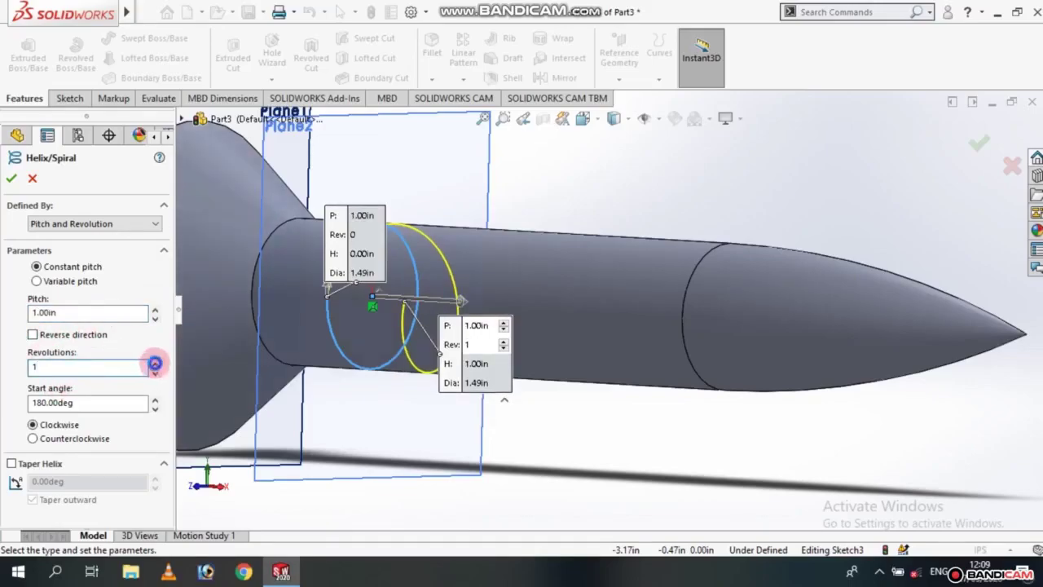
pyautogui.moveTo(155, 363); pyautogui.dragTo(163, 369)
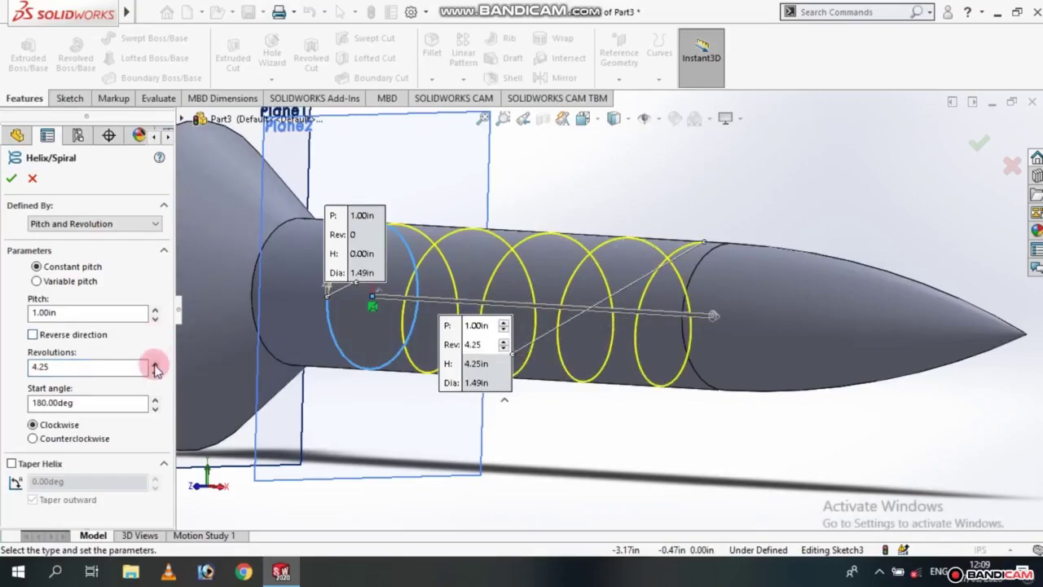
pyautogui.click(156, 364)
pyautogui.click(94, 403)
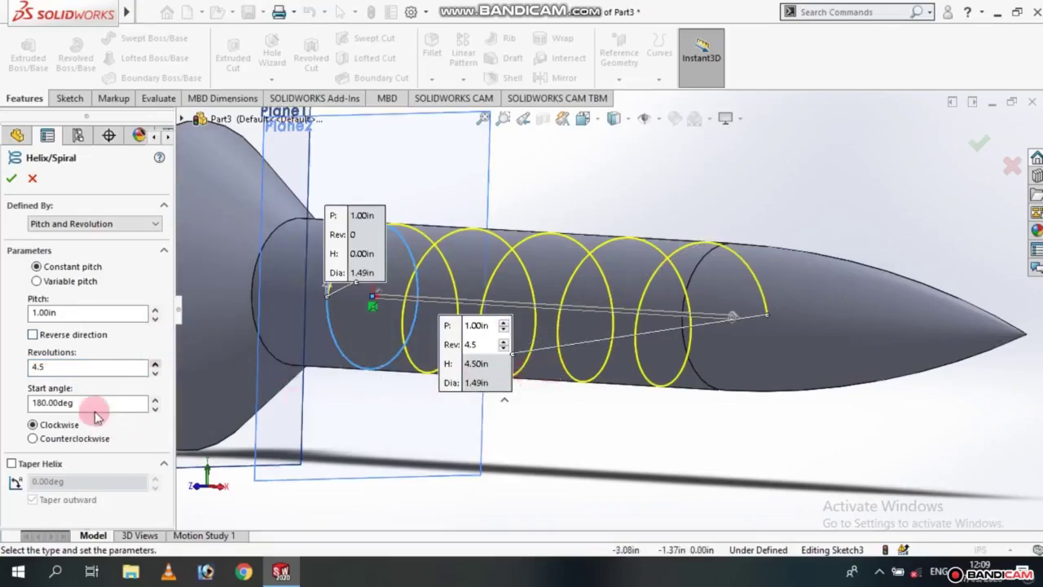
pyautogui.click(59, 285)
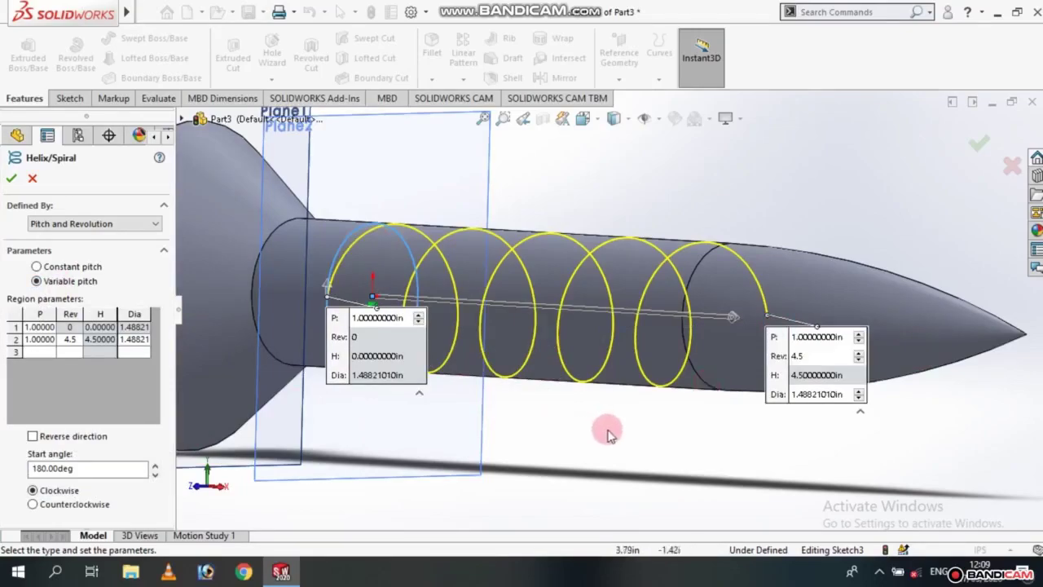
# Review the second helix region's revolutions, height and diameter values in the region table
pyautogui.moveTo(607, 435); pyautogui.dragTo(334, 431, button='middle')
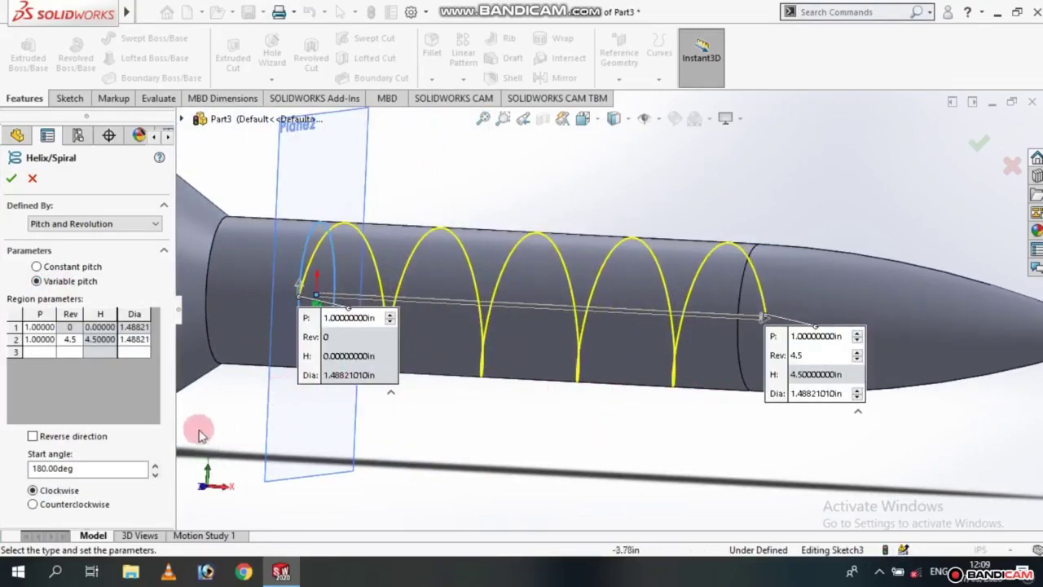
pyautogui.click(99, 344)
pyautogui.click(135, 344)
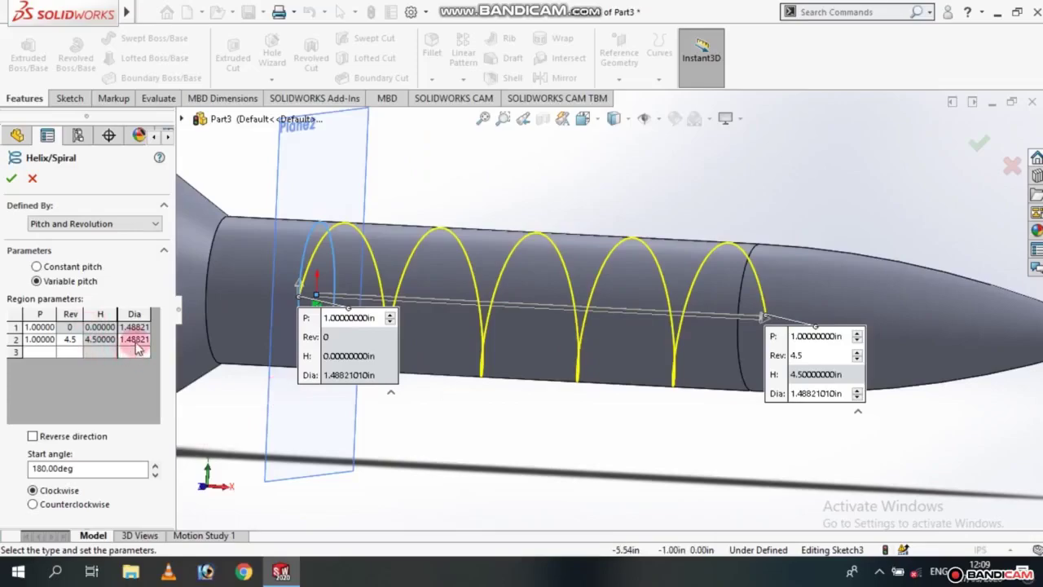
pyautogui.click(72, 341)
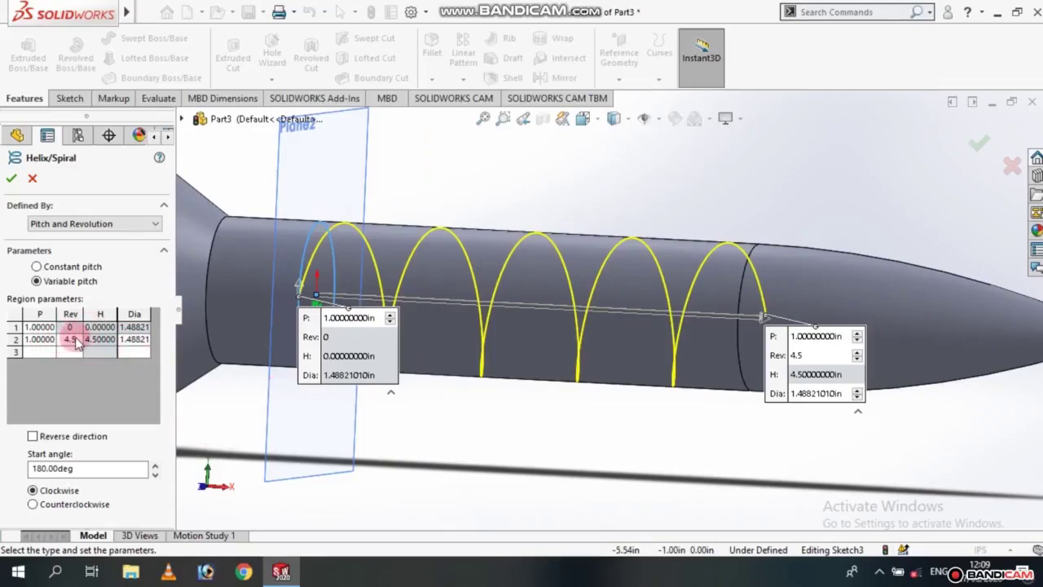
pyautogui.click(88, 349)
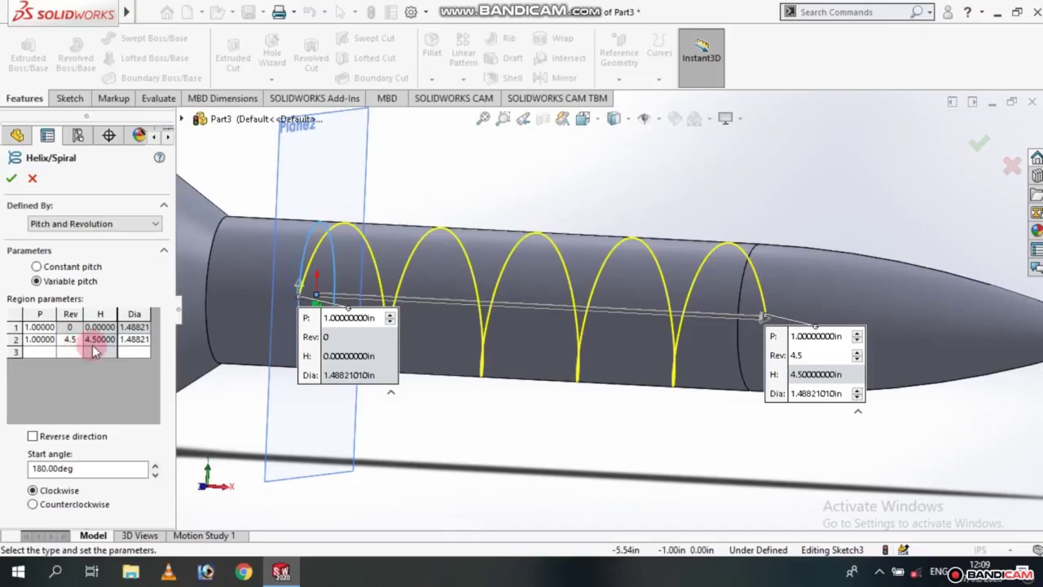
pyautogui.click(72, 341)
pyautogui.click(94, 347)
# Set the second region's diameter to 1.48in and add a third region row
pyautogui.click(132, 340)
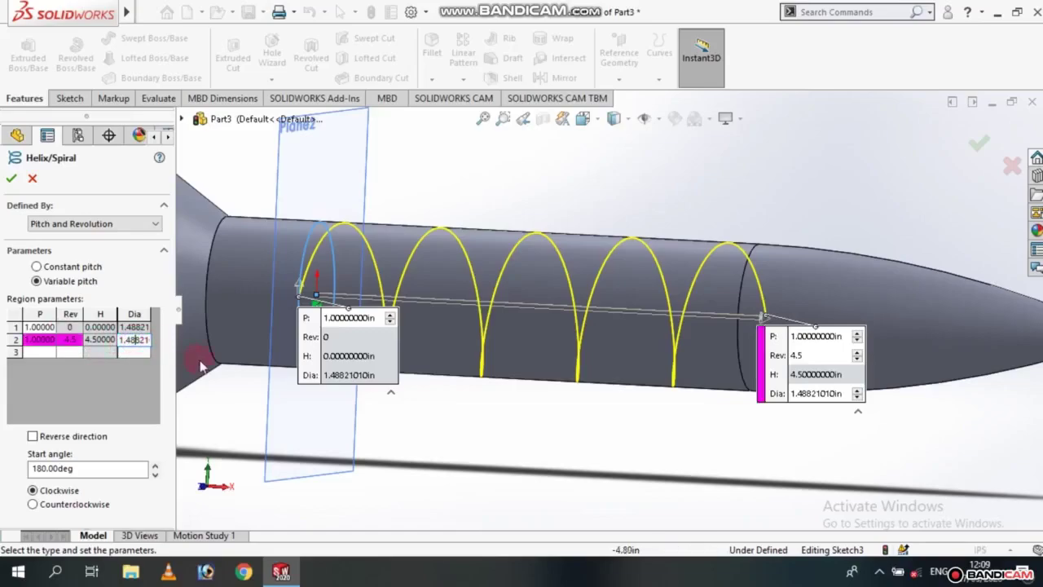
pyautogui.write('01')
pyautogui.click(138, 339)
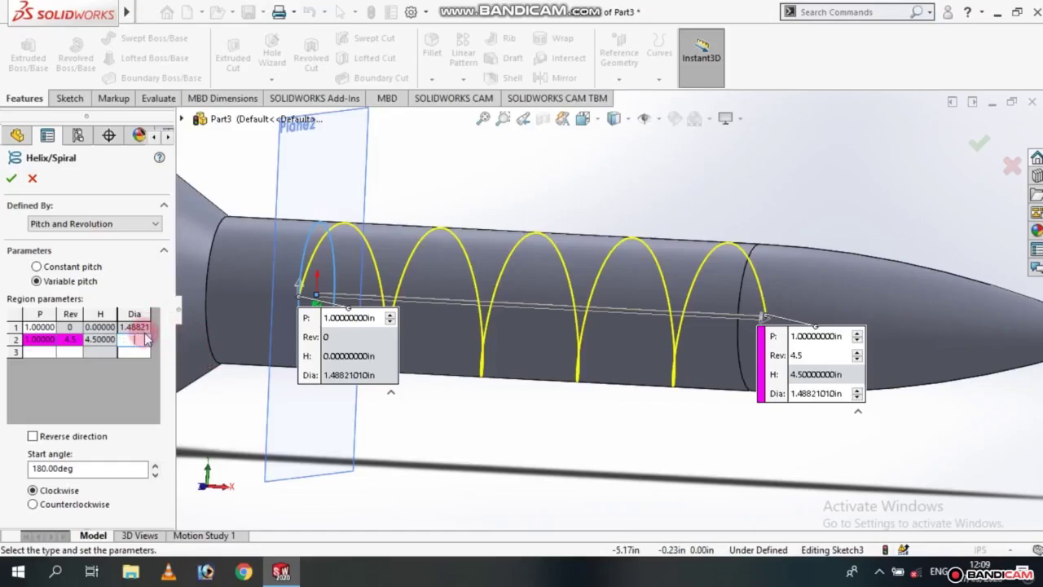
pyautogui.write('1.20000')
pyautogui.press('Return')
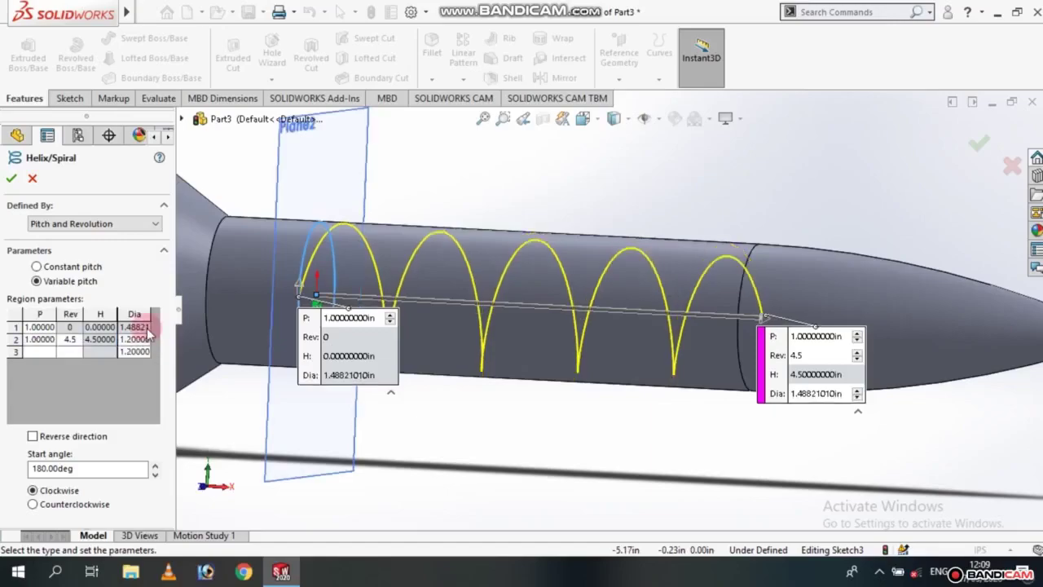
pyautogui.click(140, 340)
pyautogui.write('1.48')
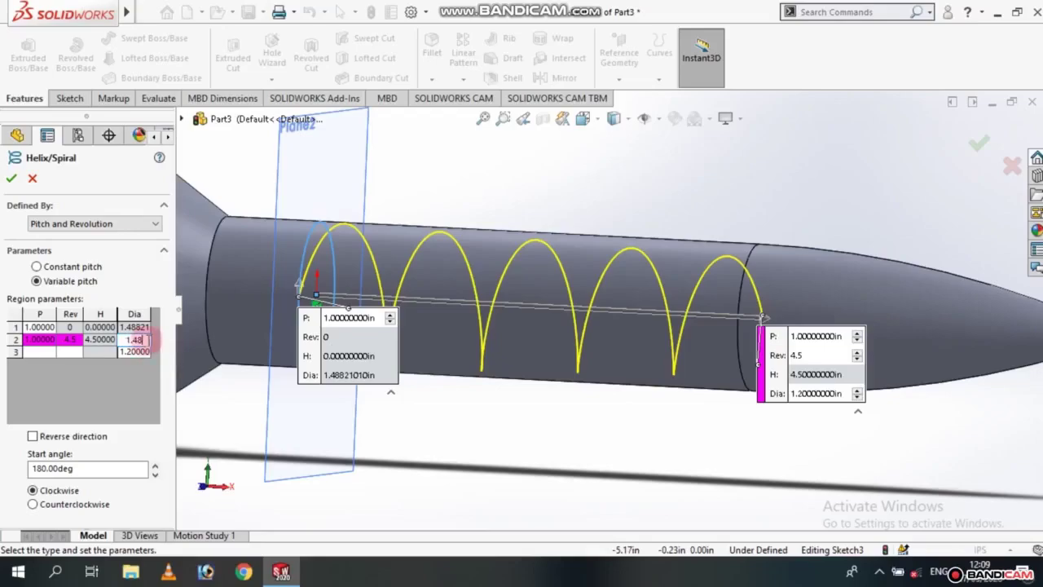
pyautogui.press('Return')
pyautogui.write('1')
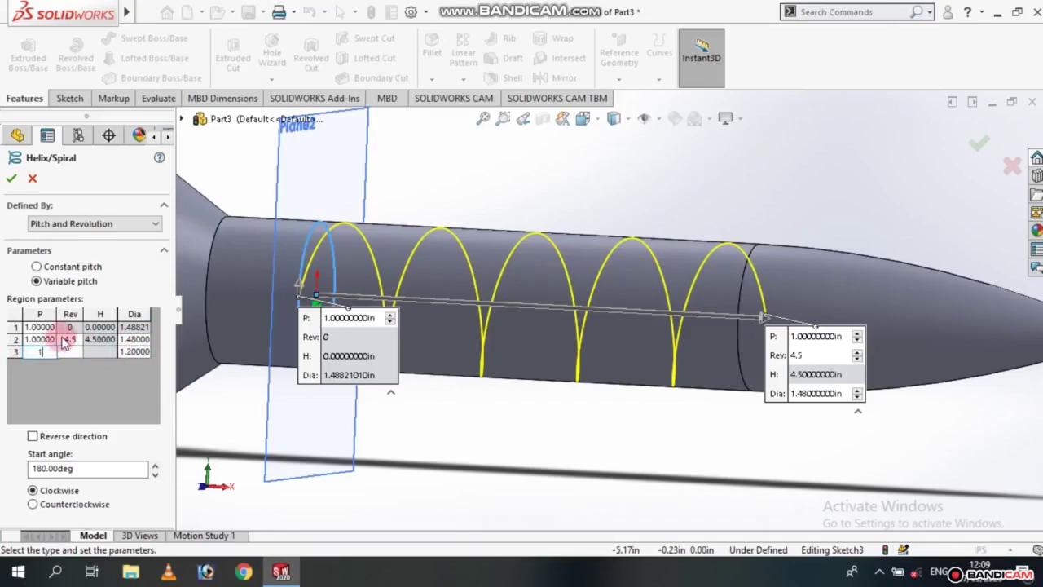
# Give the third helix region a 1.20in diameter and enter 8 revolutions, clearing invalid-revolution warnings
pyautogui.click(70, 352)
pyautogui.write('2')
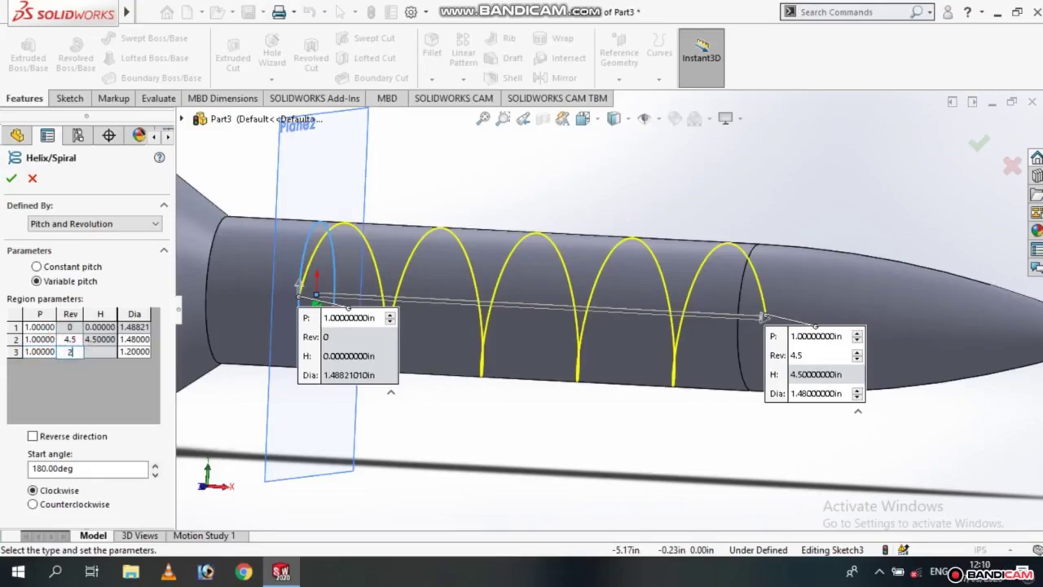
pyautogui.click(100, 356)
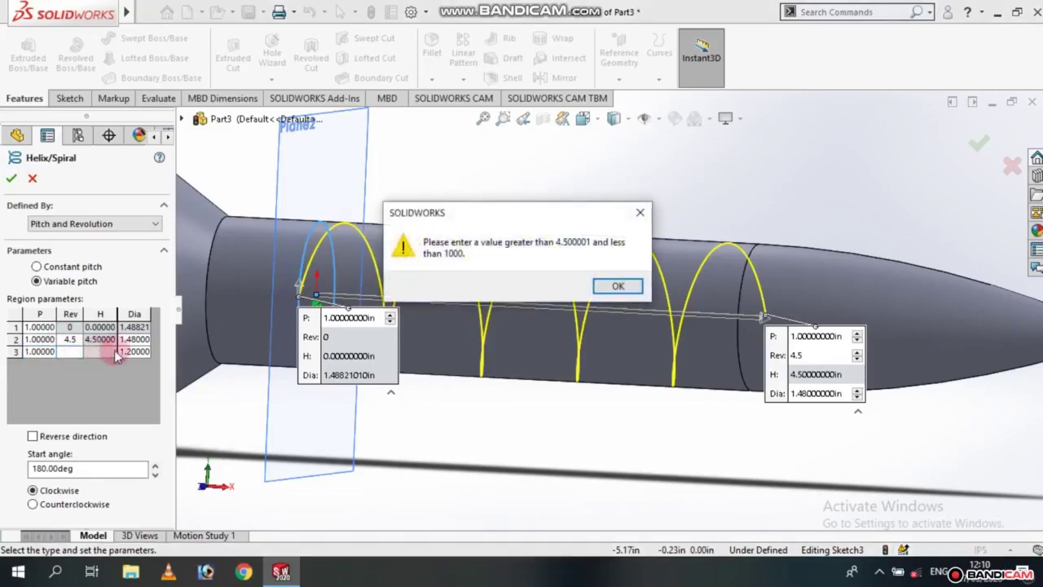
pyautogui.click(615, 286)
pyautogui.click(72, 353)
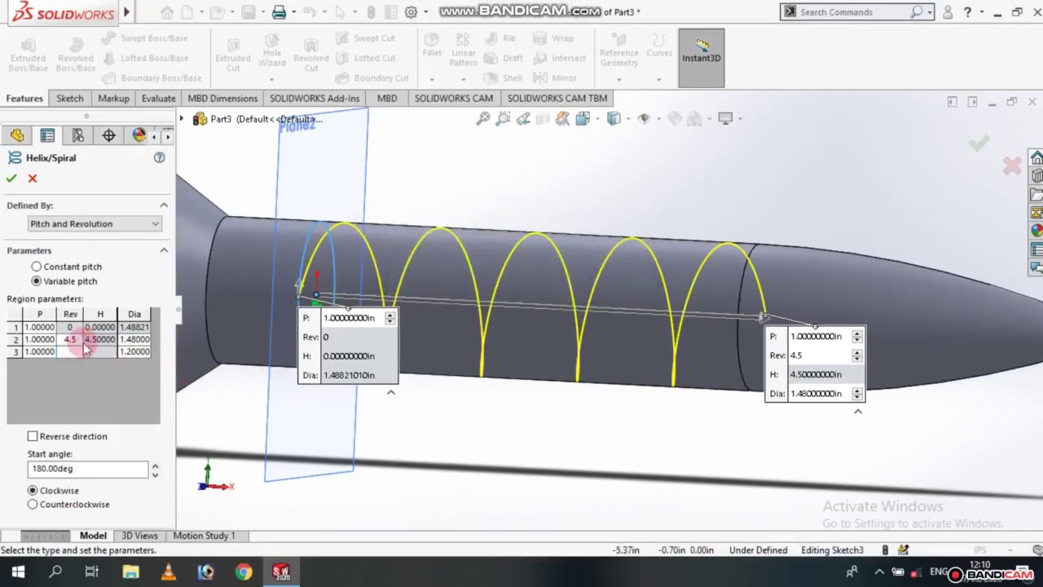
pyautogui.click(97, 352)
pyautogui.click(612, 287)
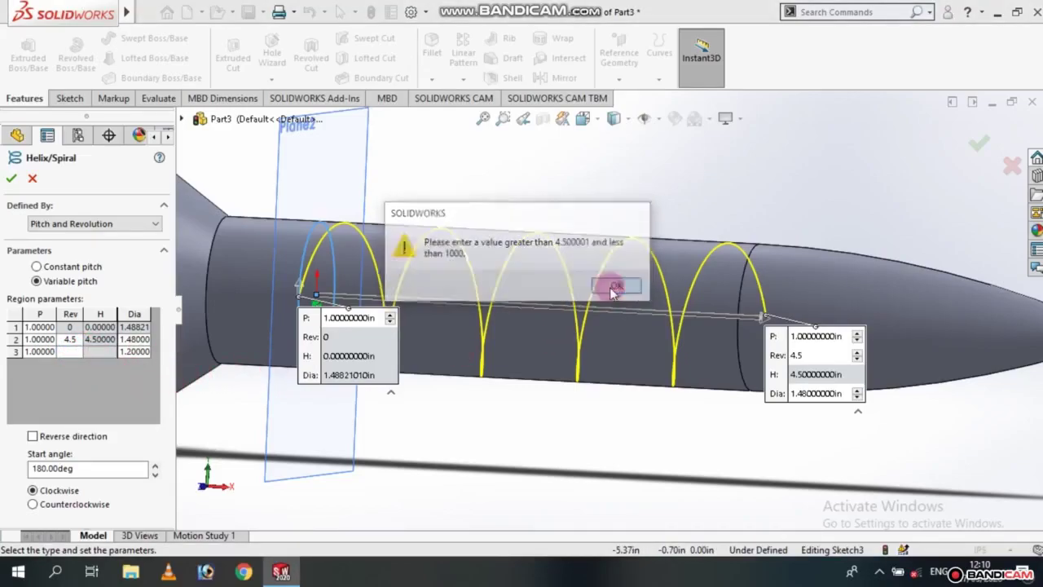
pyautogui.click(80, 352)
pyautogui.press('BackSpace')
pyautogui.write('4.7')
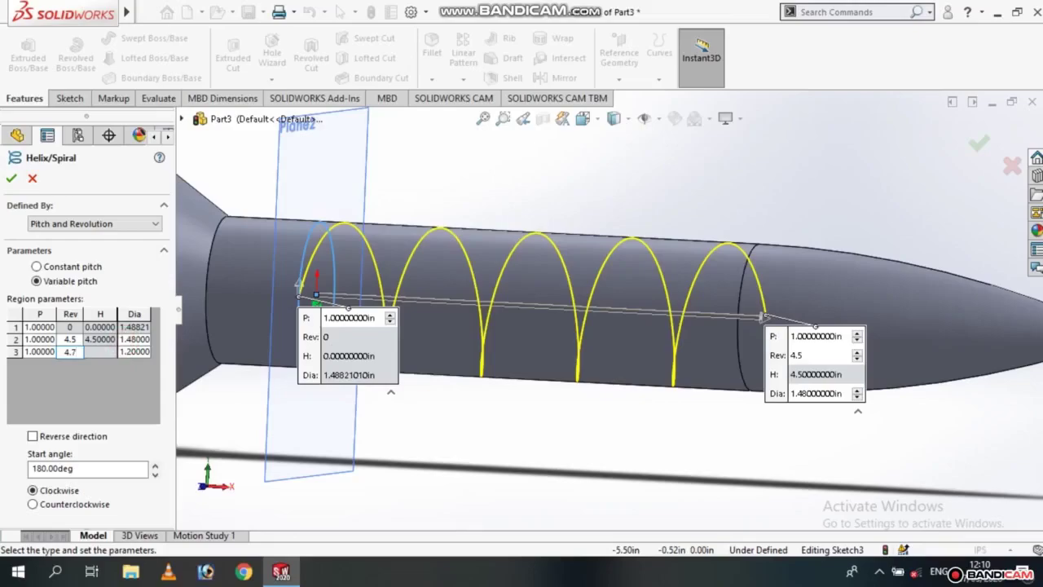
pyautogui.click(128, 343)
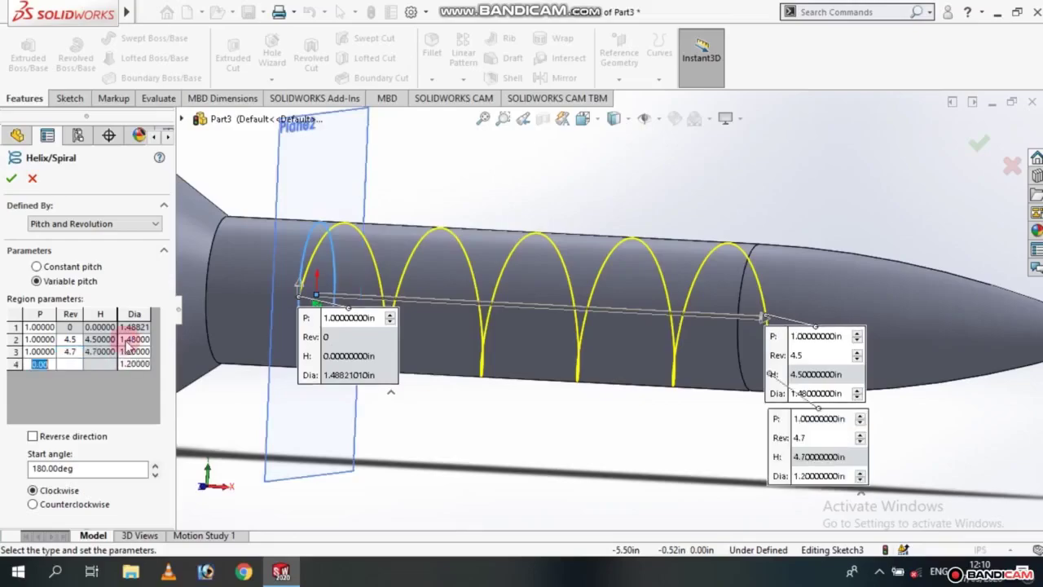
pyautogui.click(77, 351)
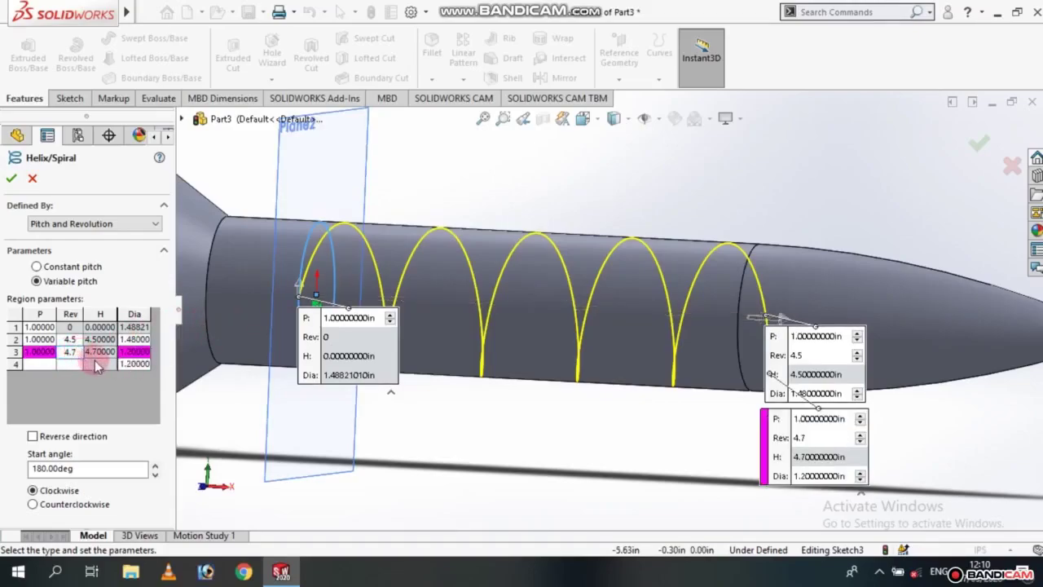
pyautogui.write('48')
# Set the third helix region to end at 7 revolutions
pyautogui.click(141, 359)
pyautogui.scroll(3, 628, 448)
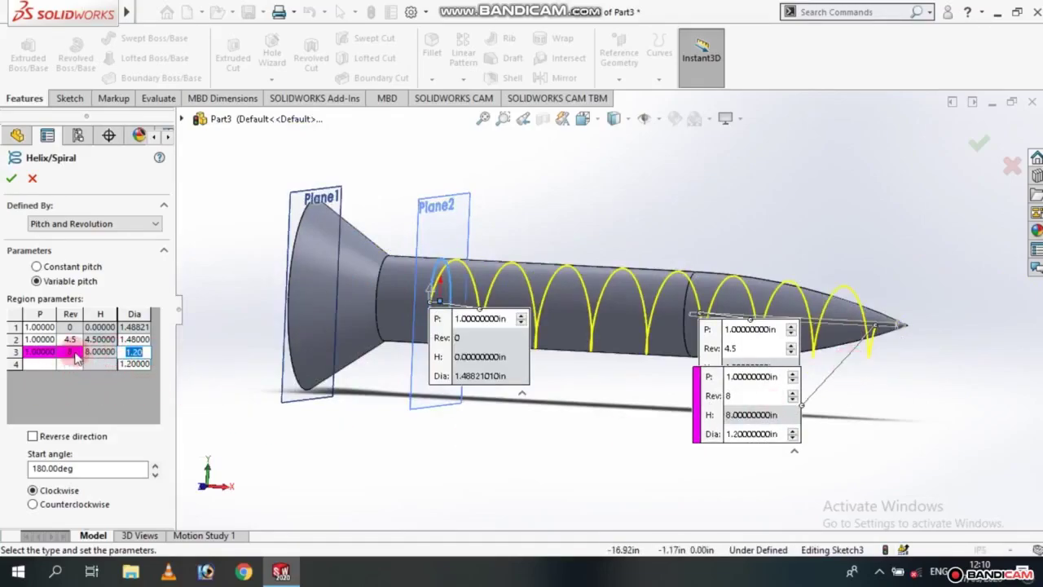
pyautogui.click(73, 352)
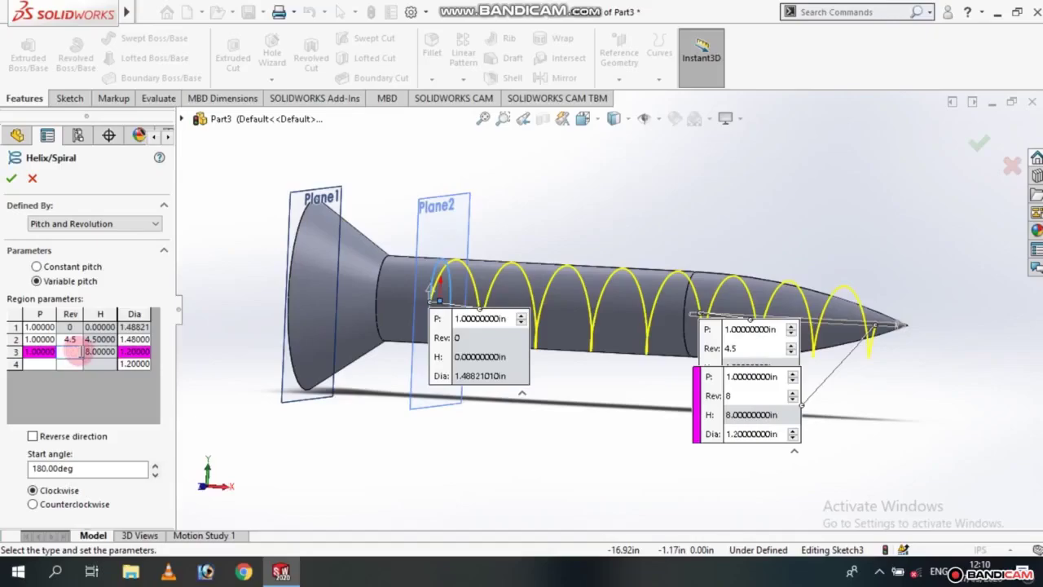
pyautogui.press('Tab')
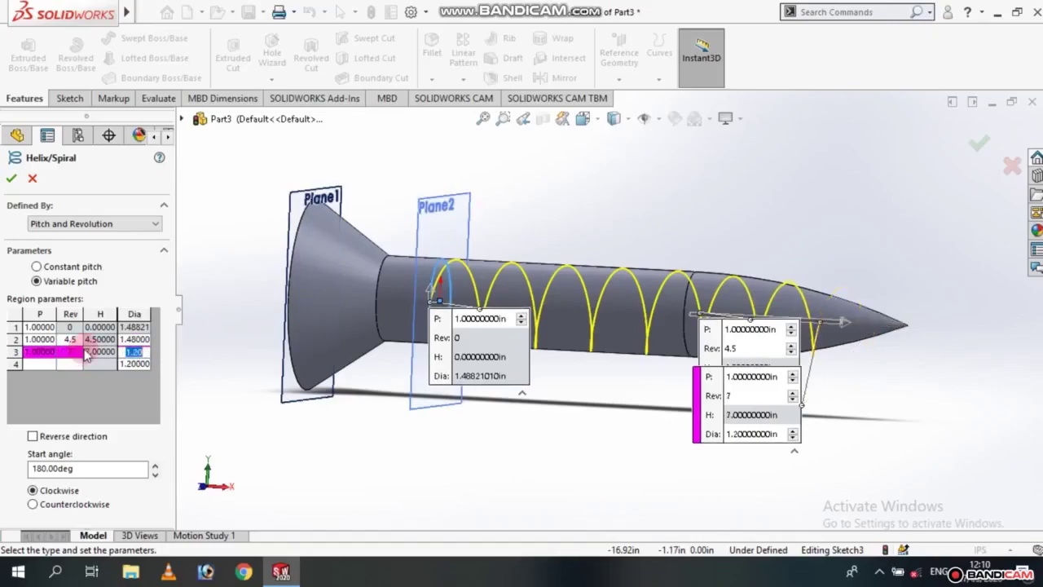
pyautogui.moveTo(175, 330); pyautogui.dragTo(201, 334, button='middle')
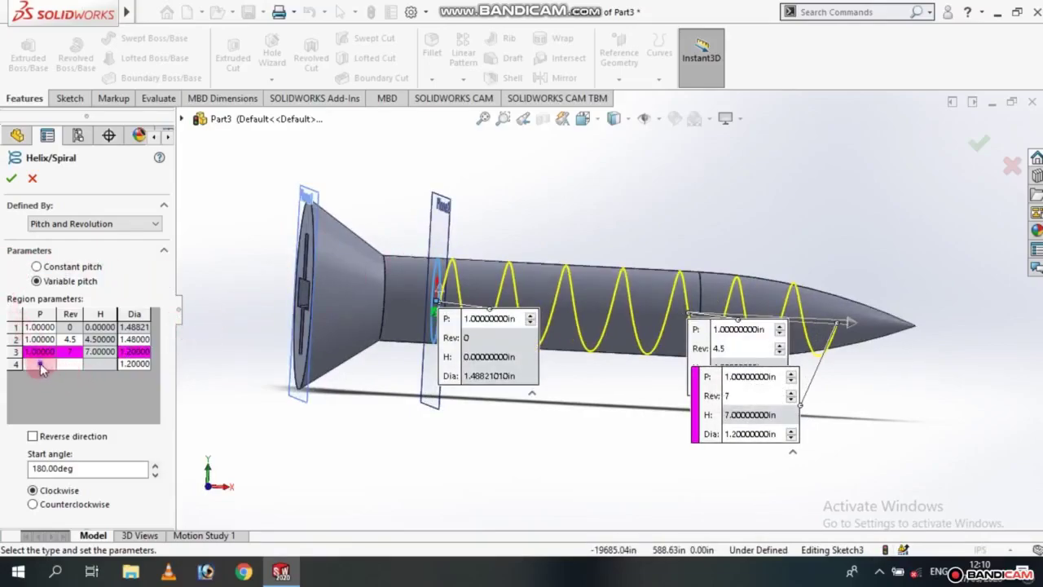
# Add a fourth region at 8 revolutions narrowing to 0.3in diameter, and create Helix/Spiral1
pyautogui.click(70, 364)
pyautogui.write('9')
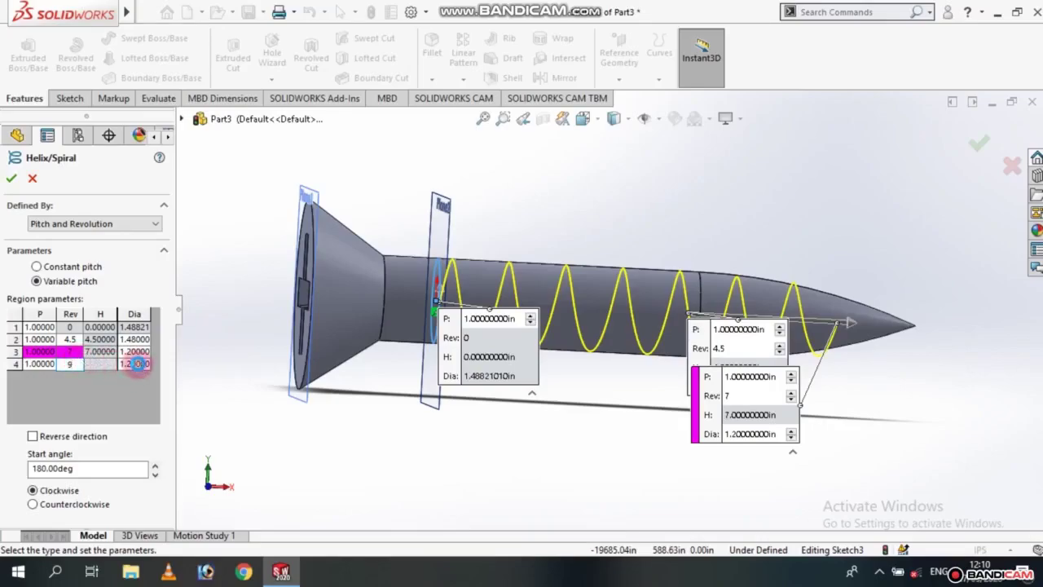
pyautogui.click(138, 364)
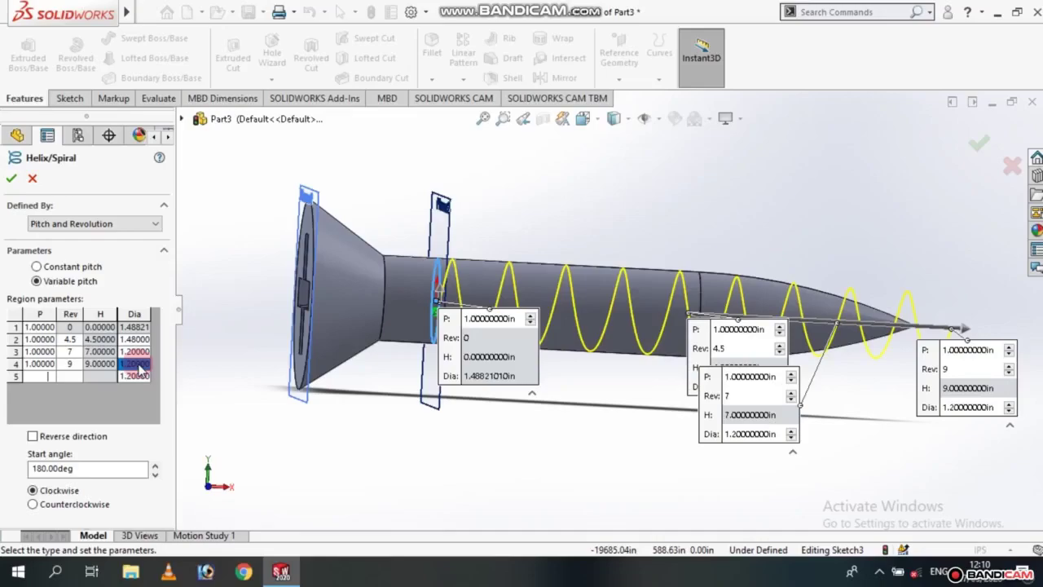
pyautogui.click(140, 370)
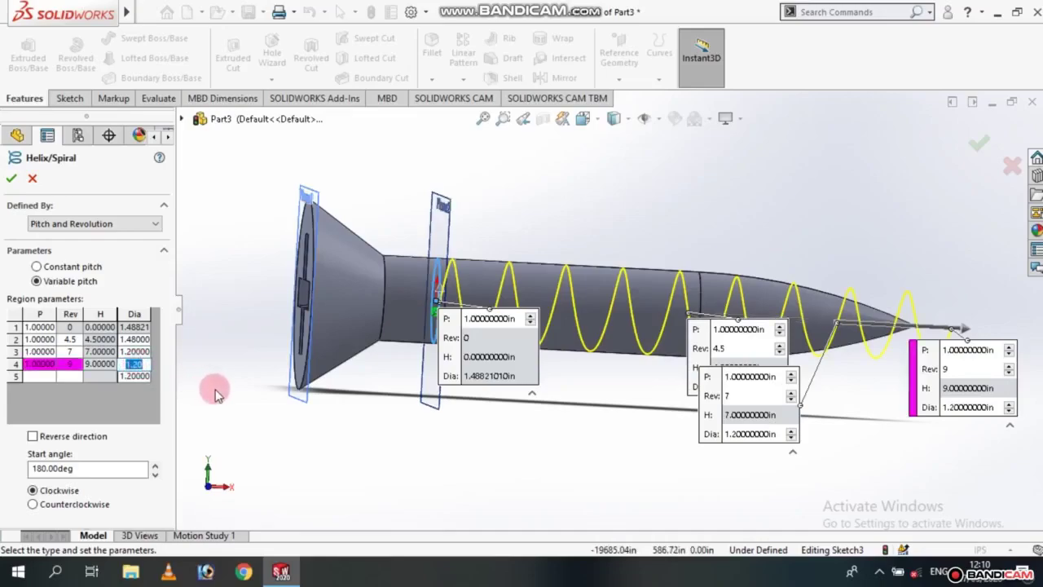
pyautogui.write('1')
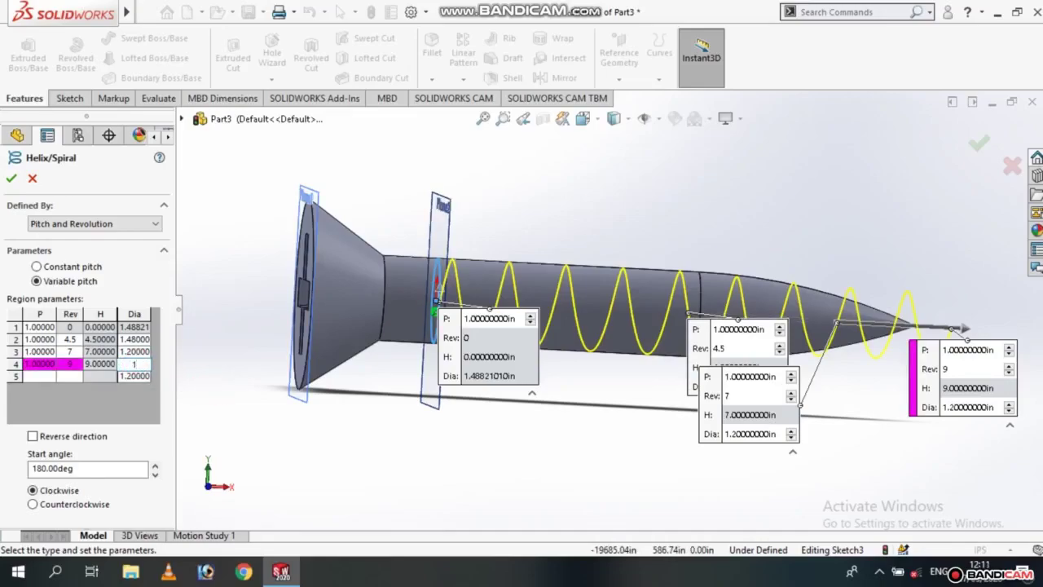
pyautogui.press('Tab')
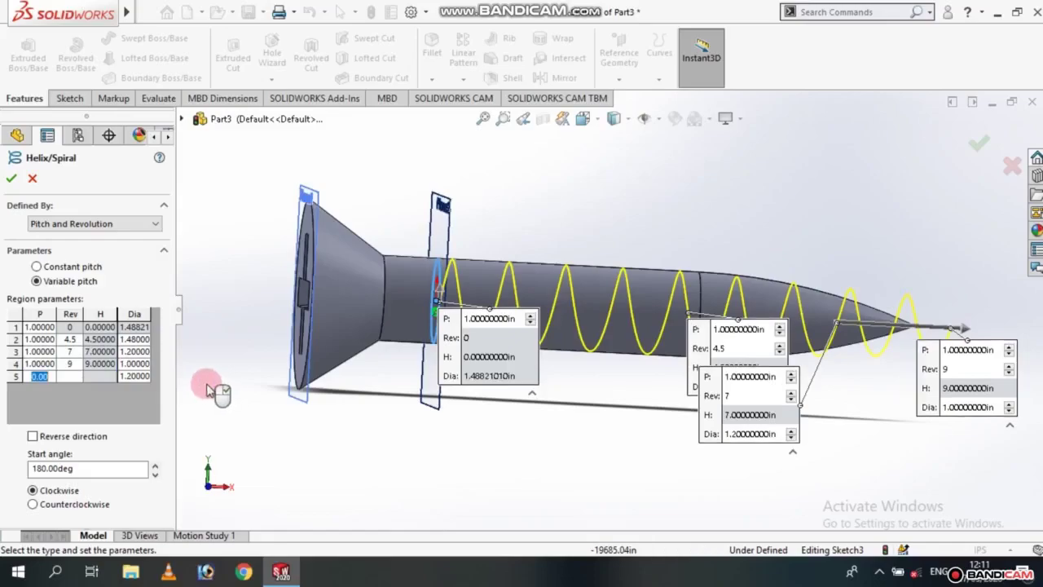
pyautogui.click(142, 364)
pyautogui.write('0.8')
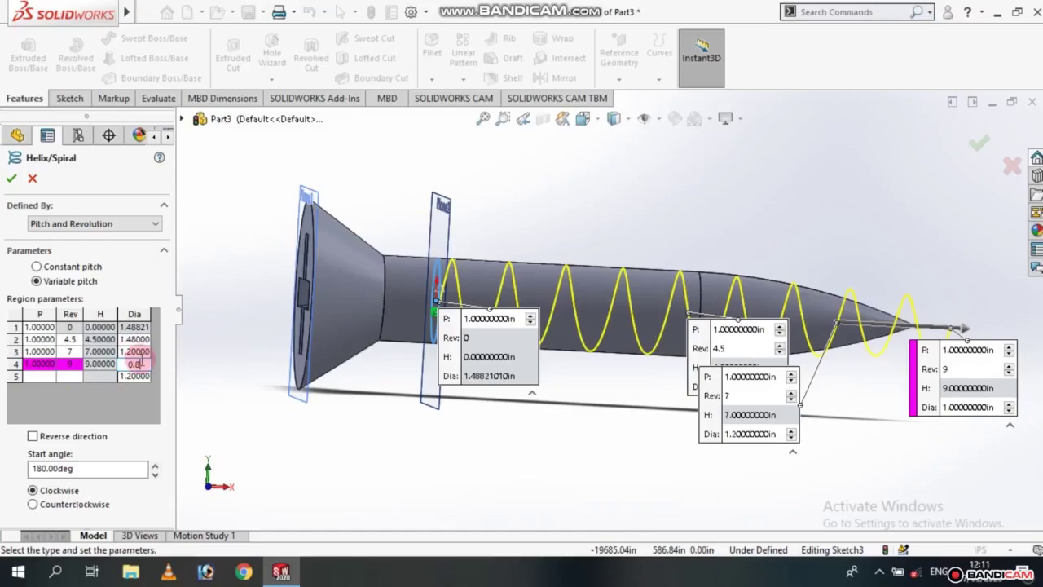
pyautogui.press('Tab')
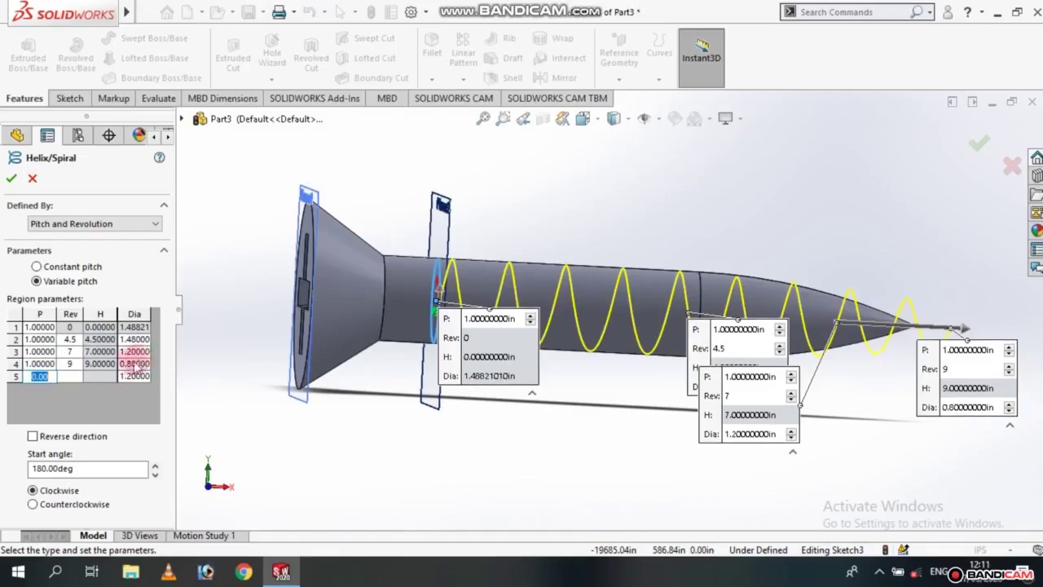
pyautogui.click(71, 364)
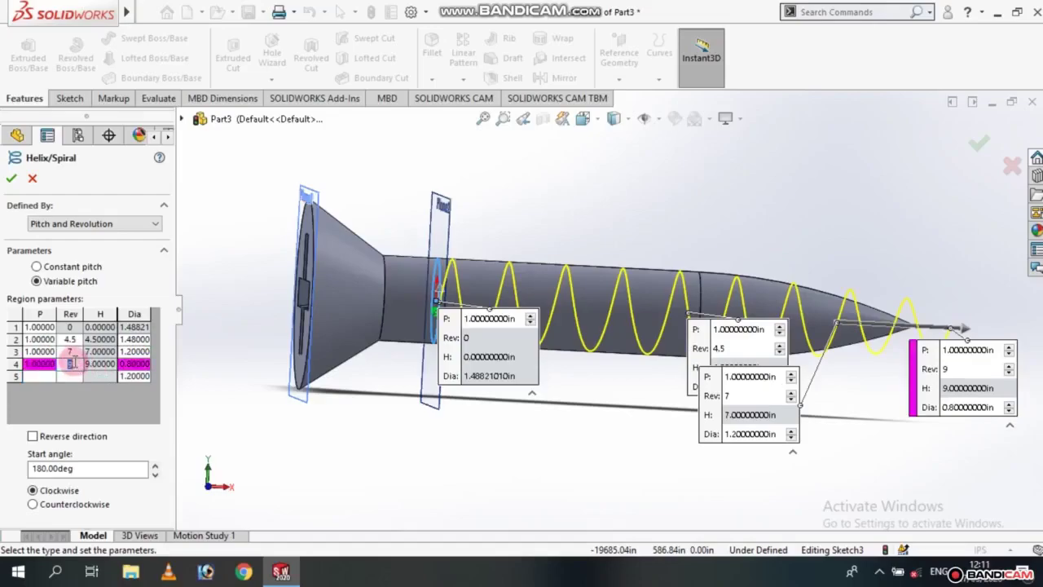
pyautogui.write('8')
pyautogui.press('Tab')
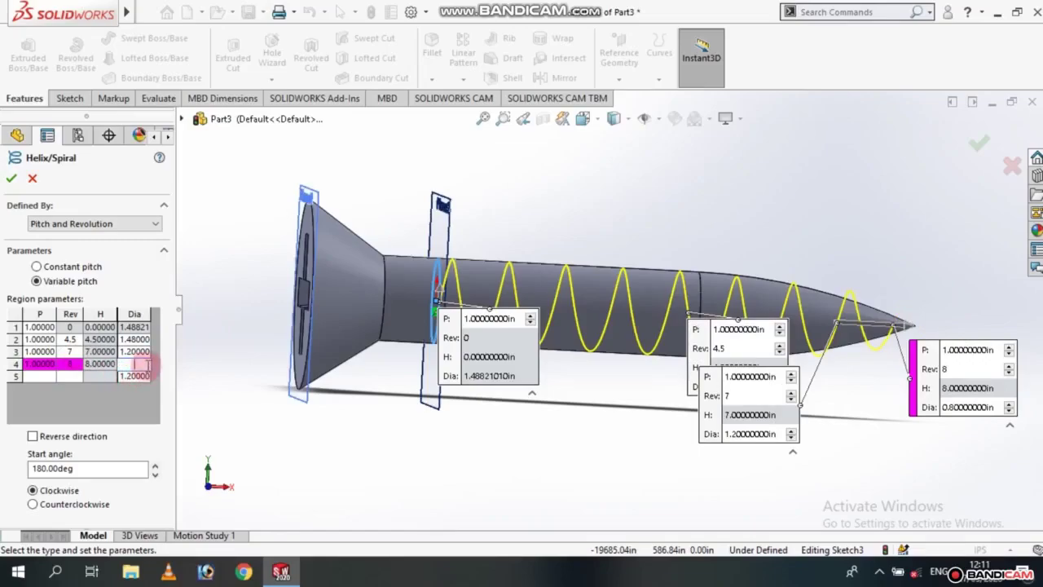
pyautogui.write('0.5')
pyautogui.press('Tab')
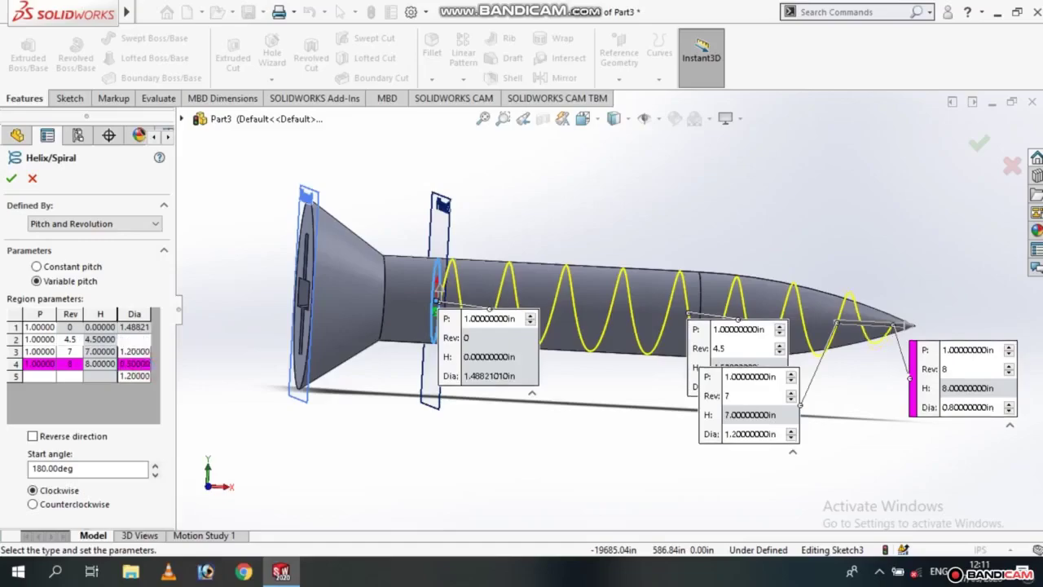
pyautogui.click(135, 364)
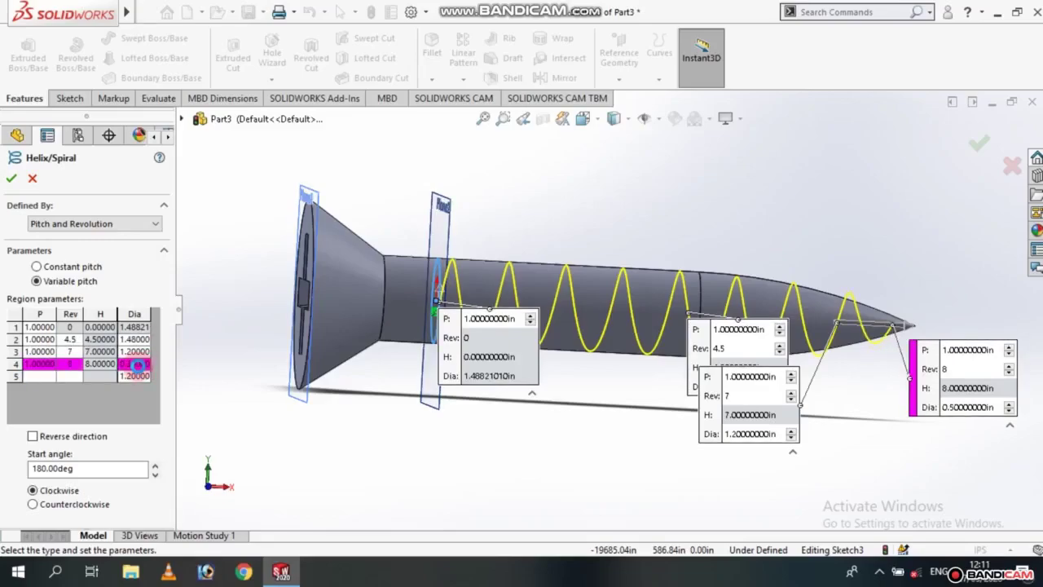
pyautogui.write('0.3')
pyautogui.press('Tab')
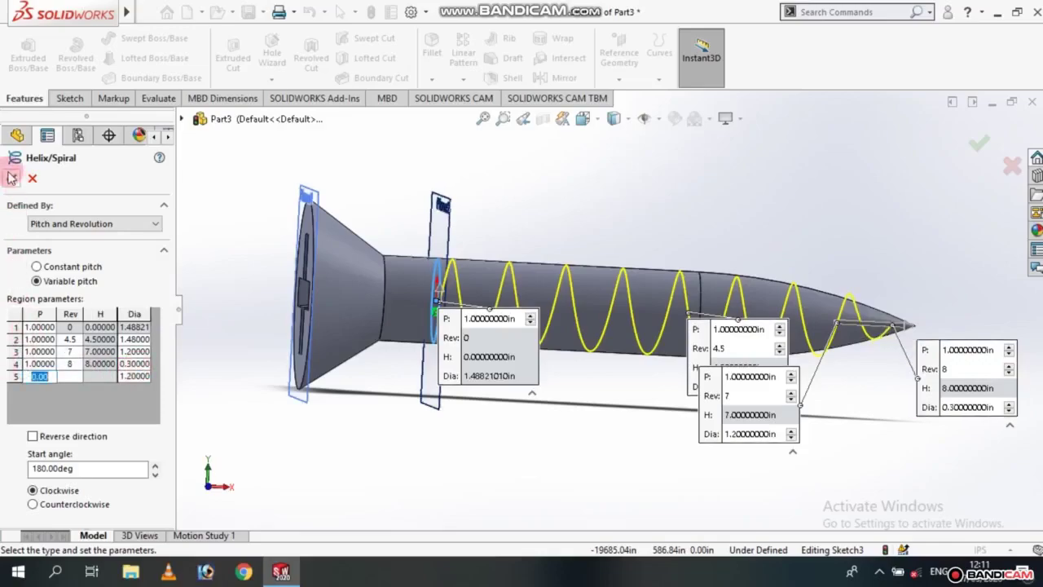
pyautogui.click(12, 178)
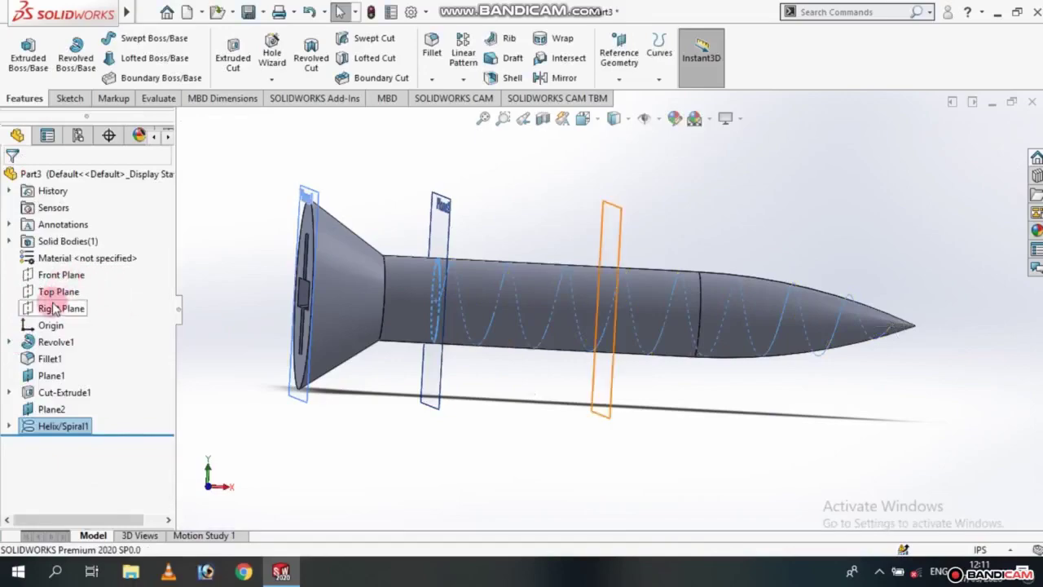
# Start a new sketch on the Top Plane, viewed straight on
pyautogui.click(60, 292)
pyautogui.rightClick(61, 291)
pyautogui.click(133, 272)
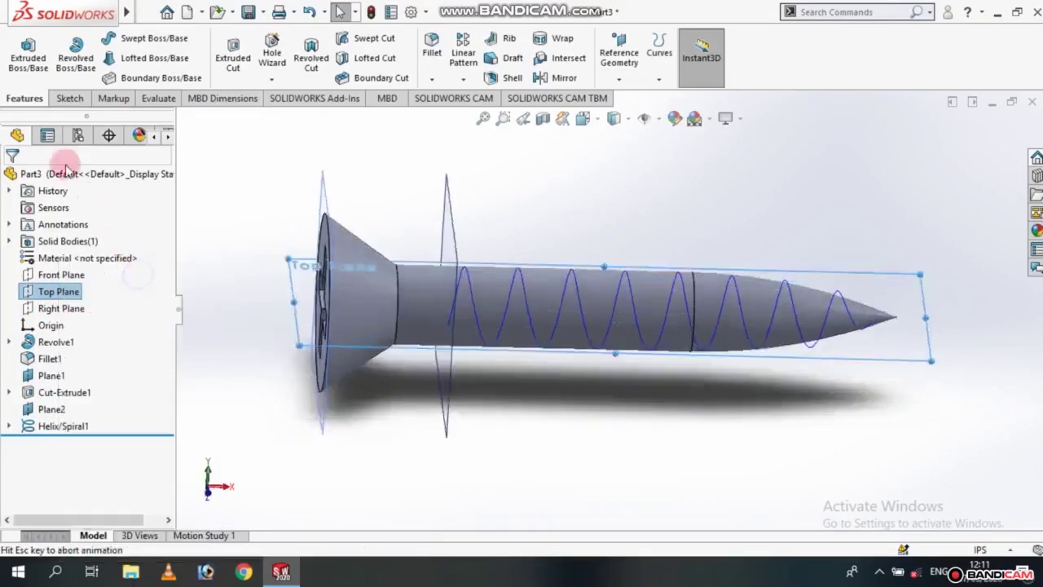
pyautogui.click(61, 98)
pyautogui.click(21, 49)
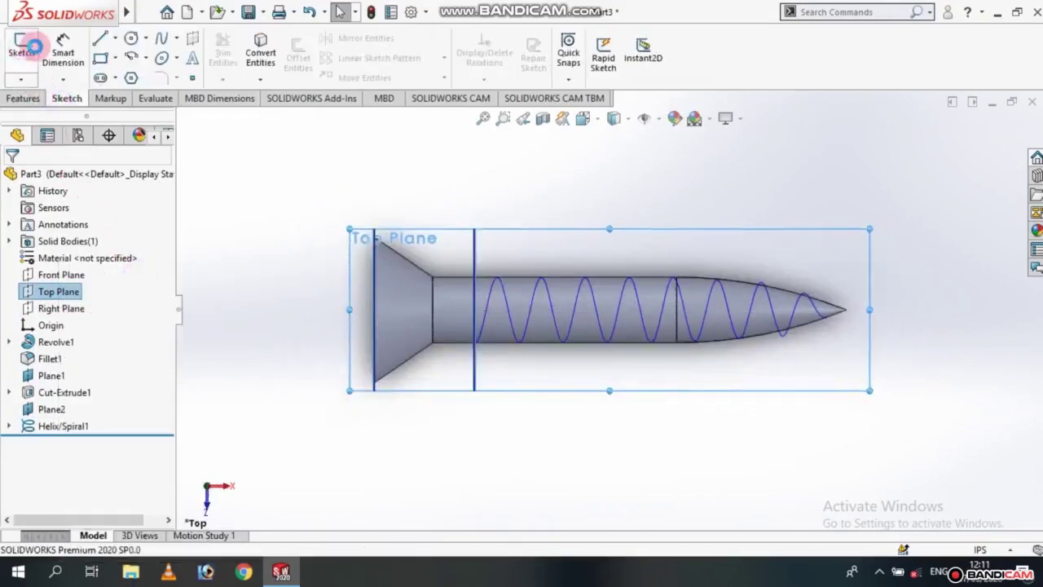
pyautogui.click(99, 38)
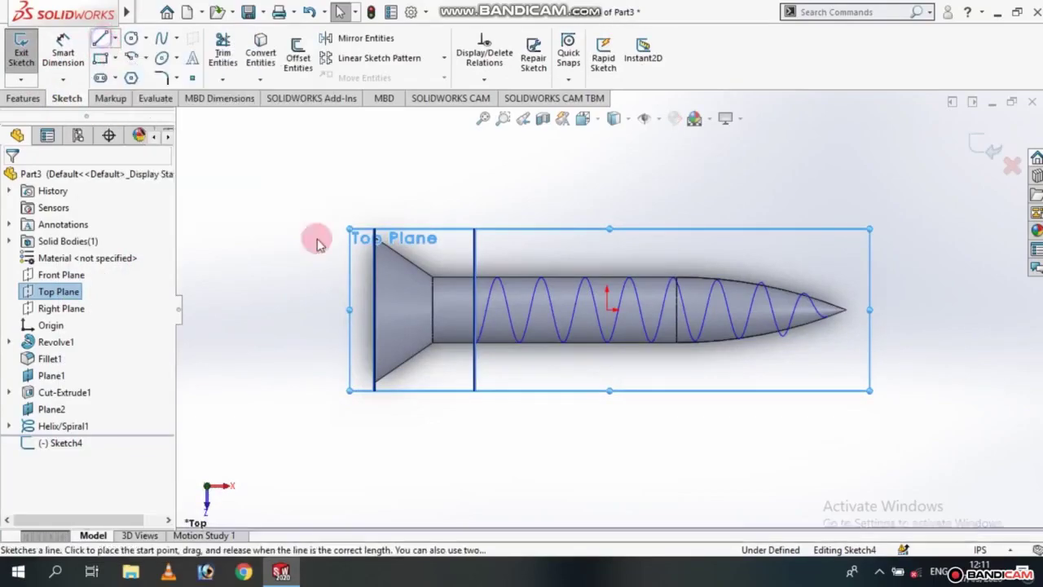
pyautogui.press('Escape')
pyautogui.scroll(-2, 822, 330)
pyautogui.scroll(-2, 826, 317)
pyautogui.scroll(-2, 722, 291)
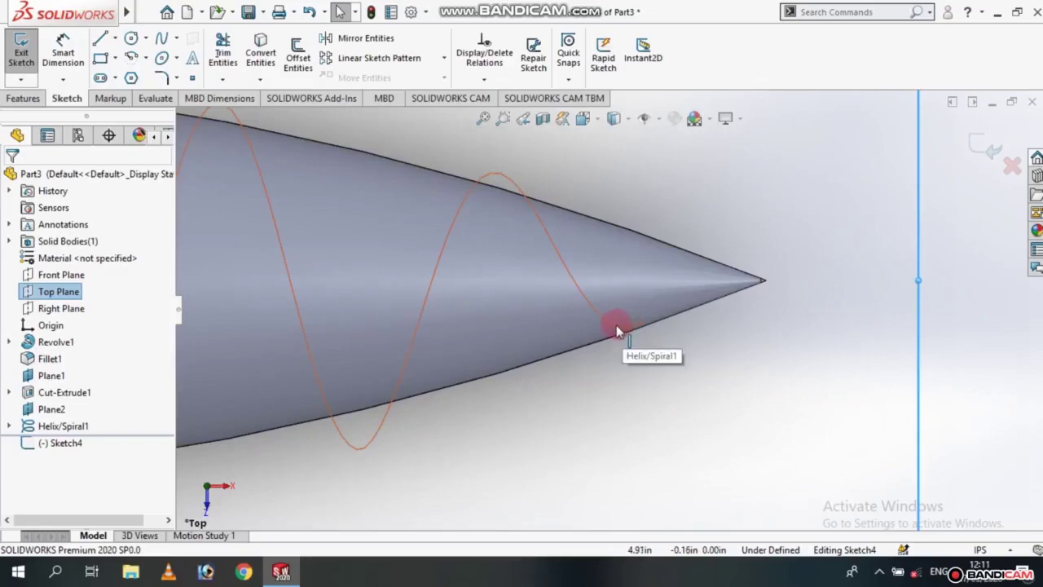
# Draw a closed triangular thread profile at the helix end near the tip and exit Sketch4
pyautogui.click(611, 325)
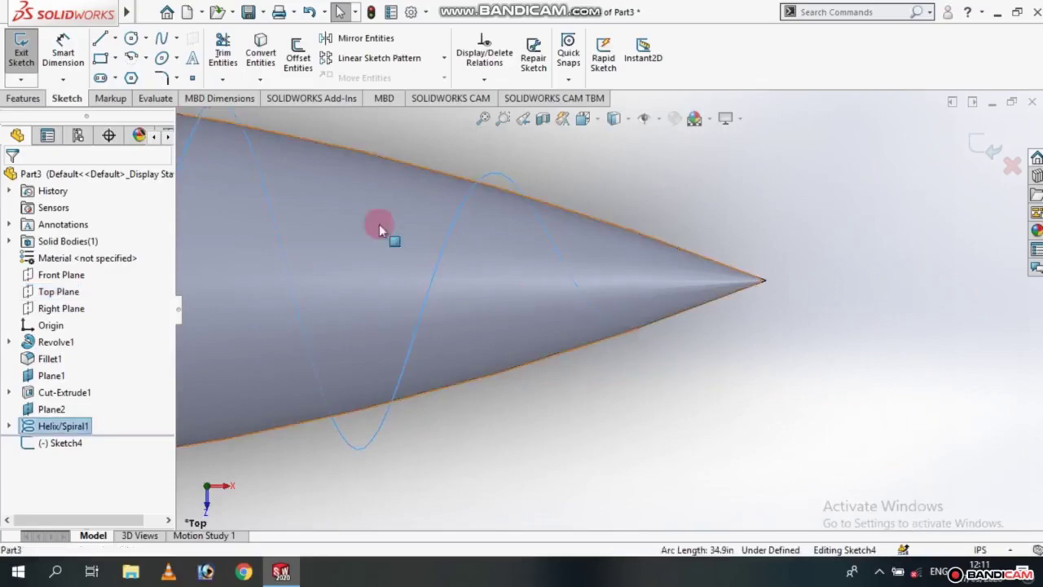
pyautogui.click(100, 39)
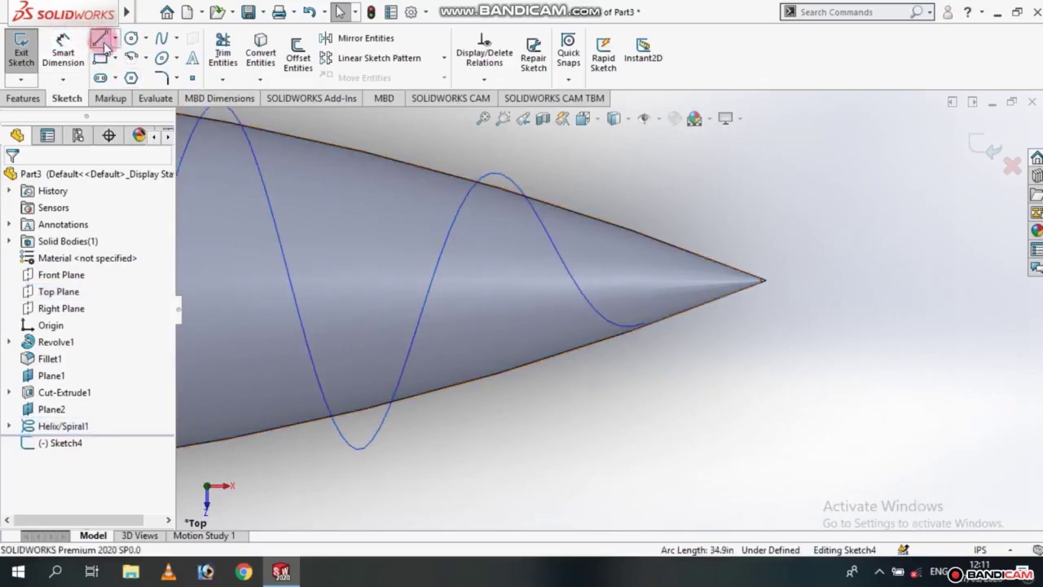
pyautogui.click(620, 325)
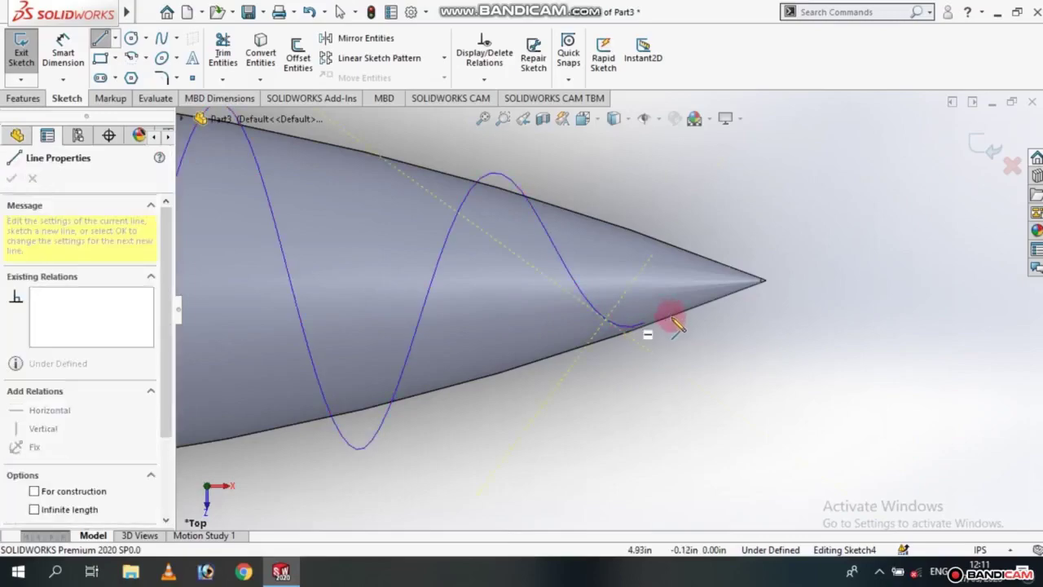
pyautogui.click(672, 317)
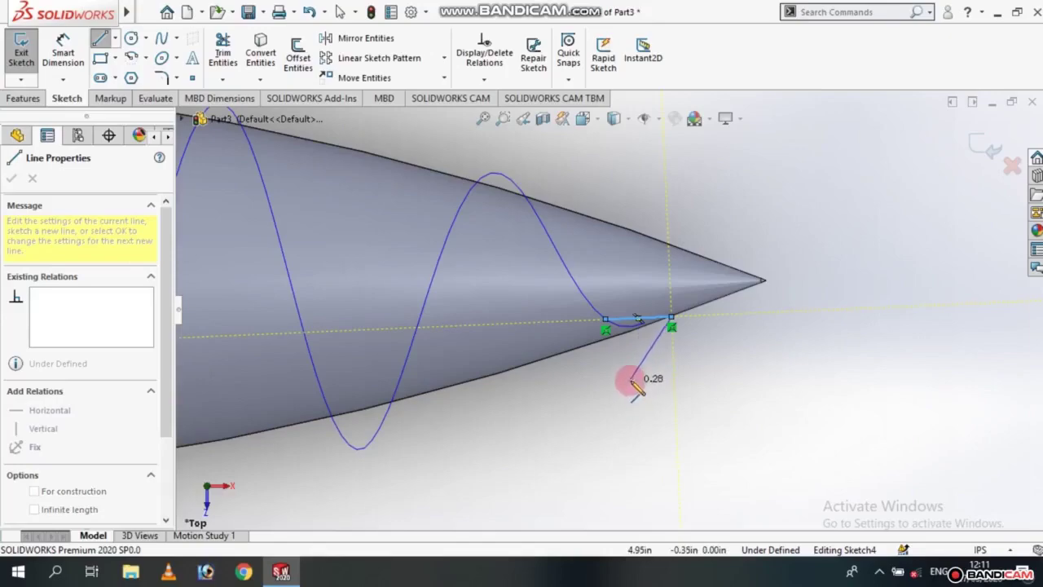
pyautogui.click(633, 385)
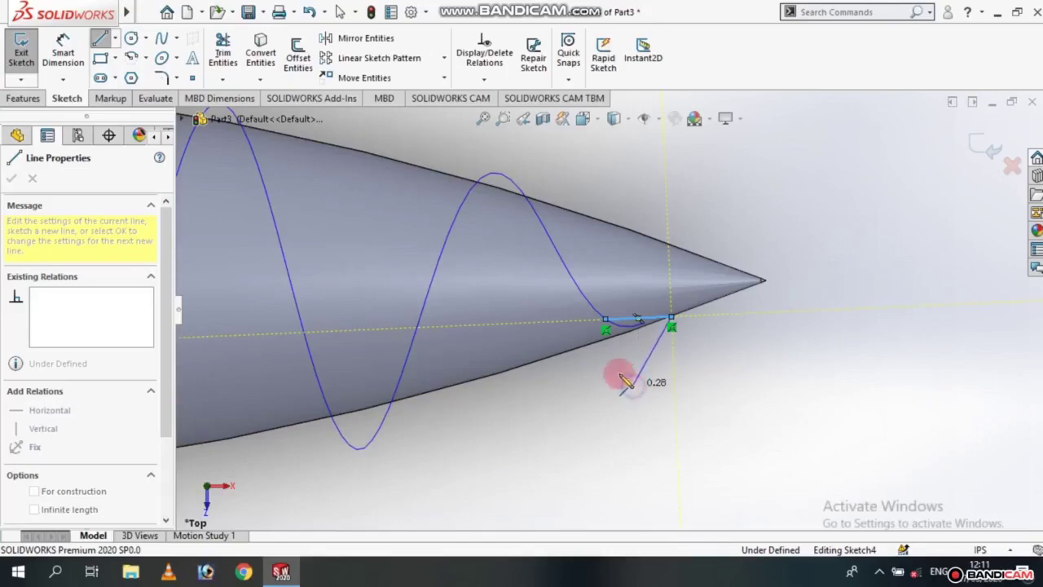
pyautogui.click(604, 318)
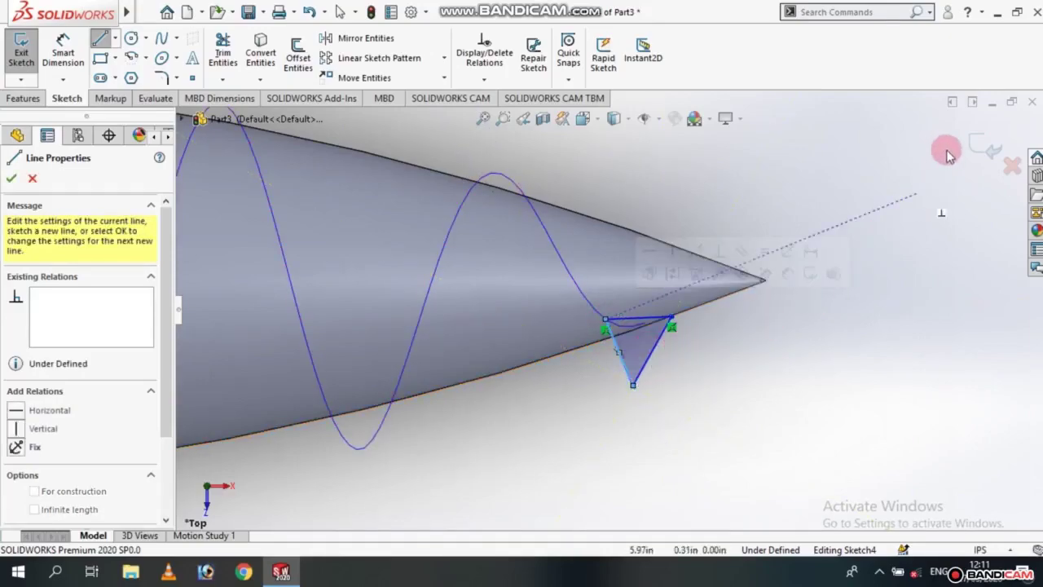
pyautogui.press('Escape')
pyautogui.press('Escape')
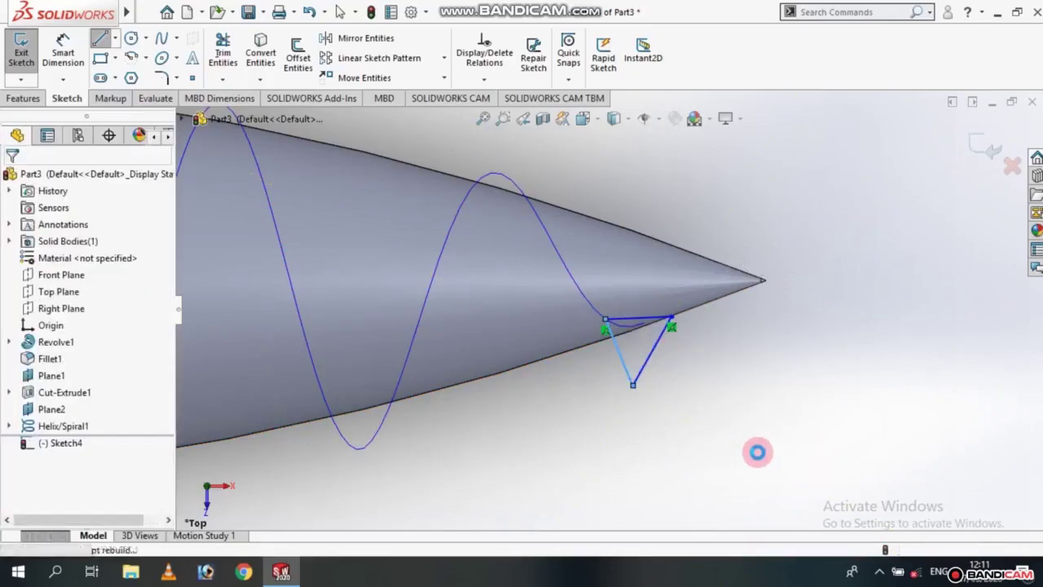
pyautogui.hotkey('ctrl', 'b')
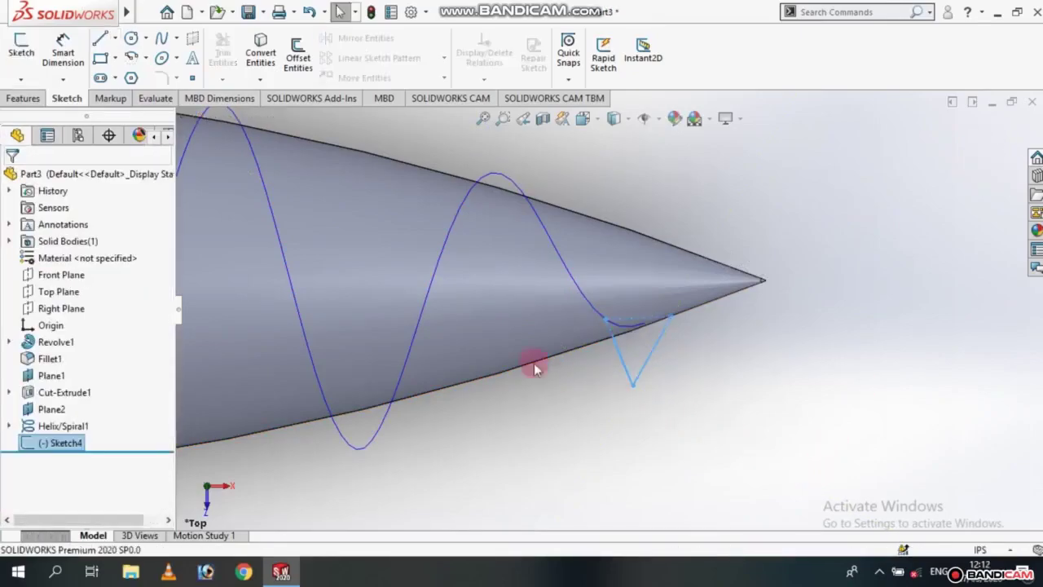
pyautogui.click(23, 98)
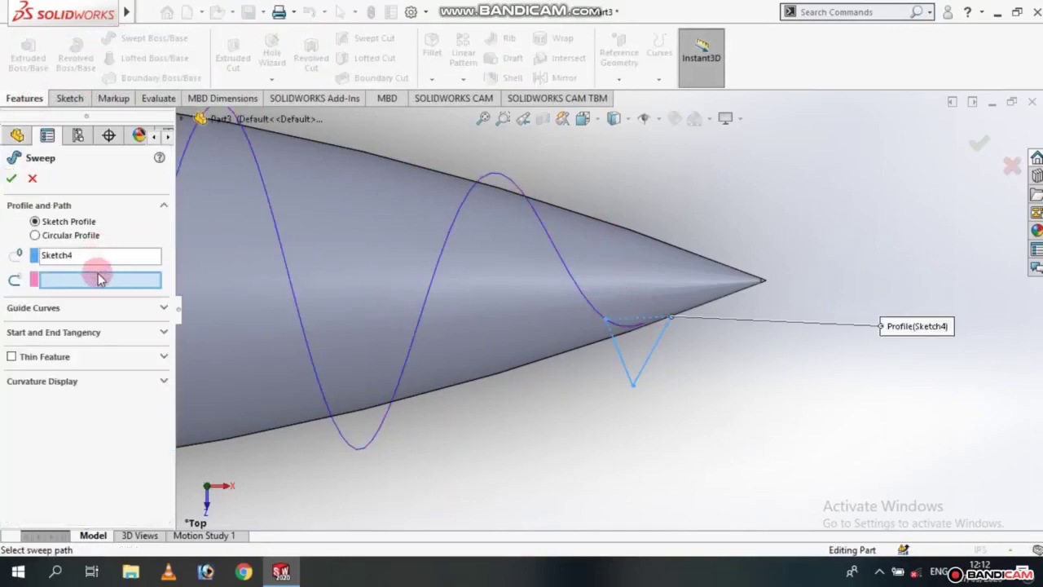
# Sweep the Sketch4 triangle along Helix/Spiral1 to create the tapering thread, Sweep1
pyautogui.click(418, 322)
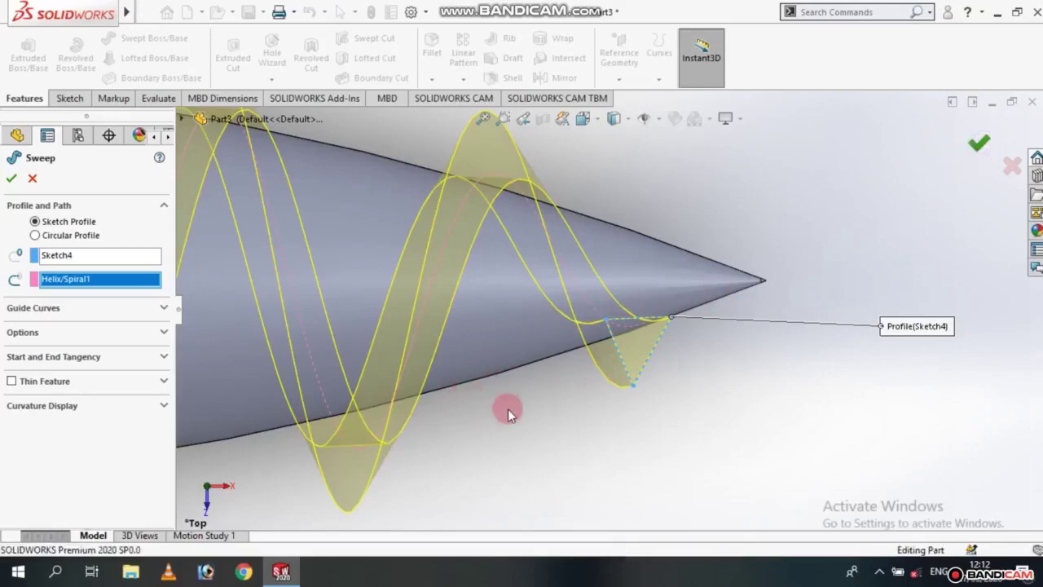
pyautogui.press('Return')
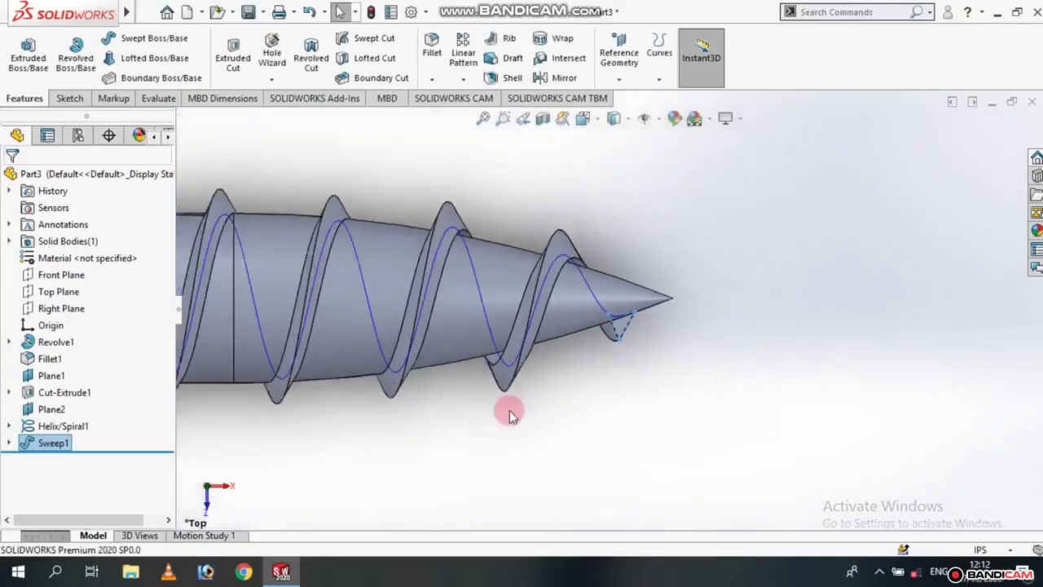
pyautogui.scroll(2, 509, 409)
pyautogui.scroll(1, 496, 400)
pyautogui.scroll(-3, 513, 294)
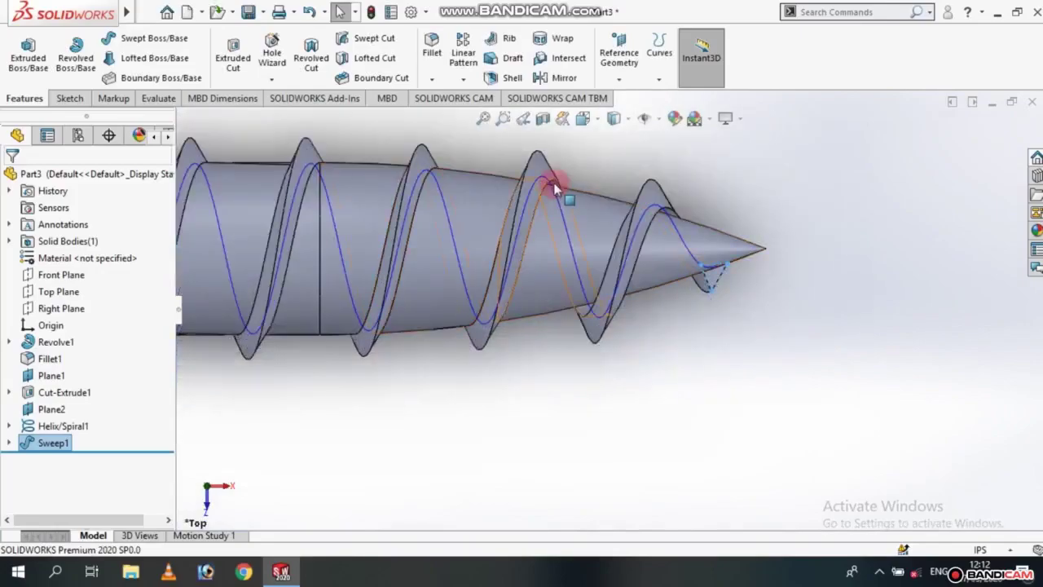
pyautogui.scroll(-2, 554, 189)
pyautogui.scroll(-2, 559, 198)
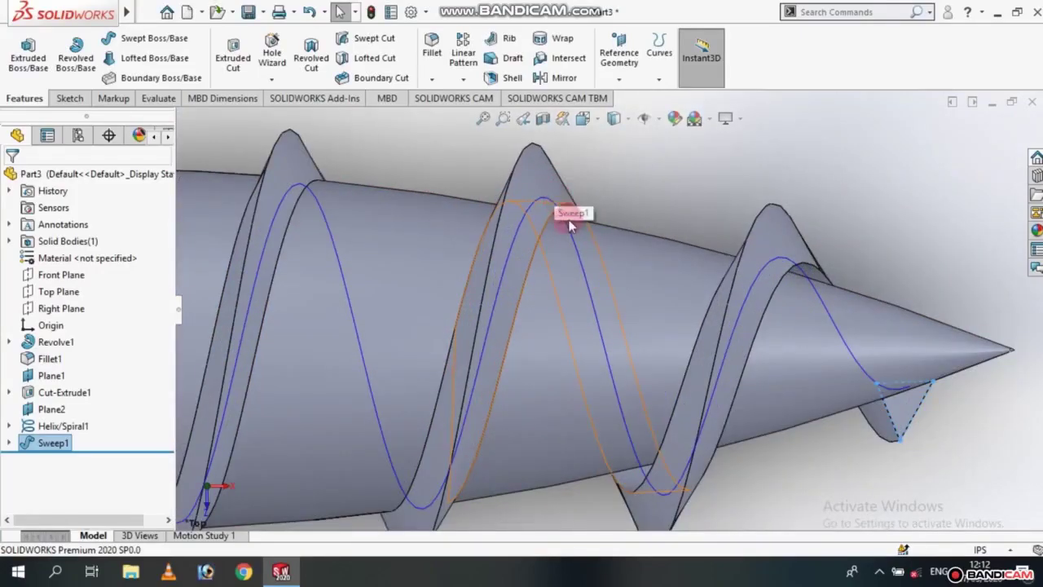
# Edit Helix/Spiral1 and begin changing the third region's diameter
pyautogui.rightClick(51, 427)
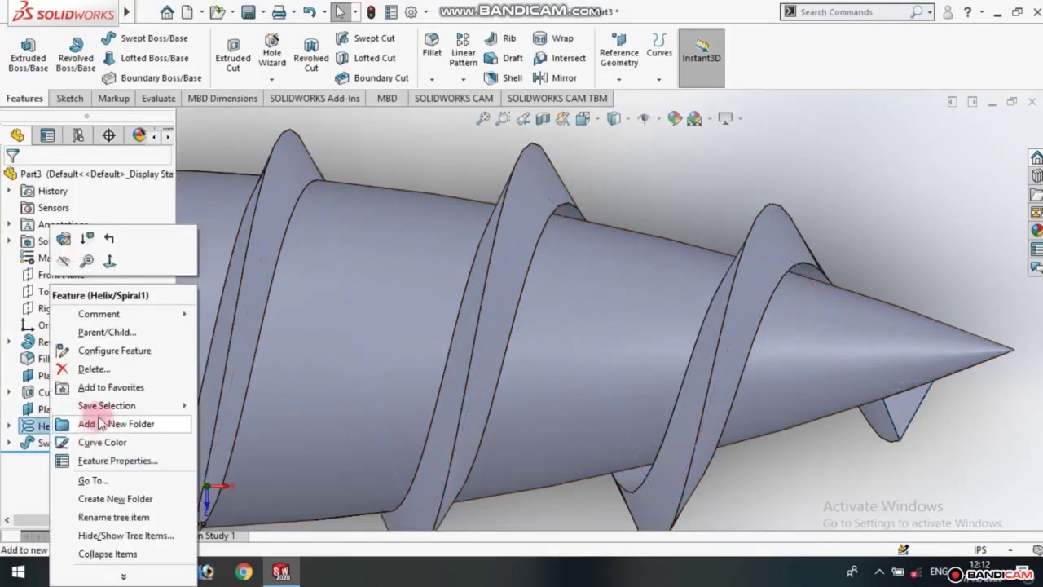
pyautogui.click(64, 240)
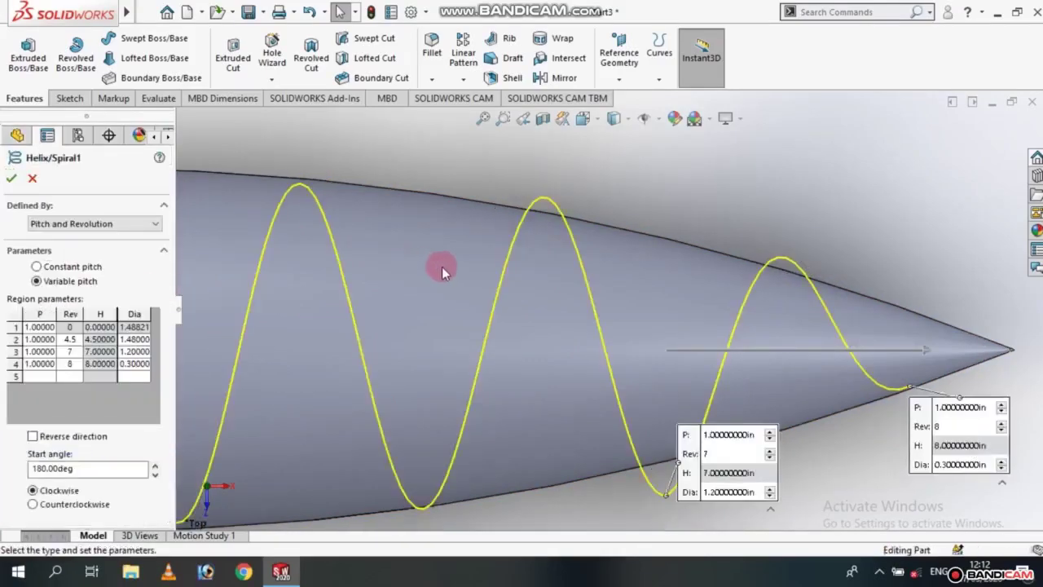
pyautogui.click(133, 351)
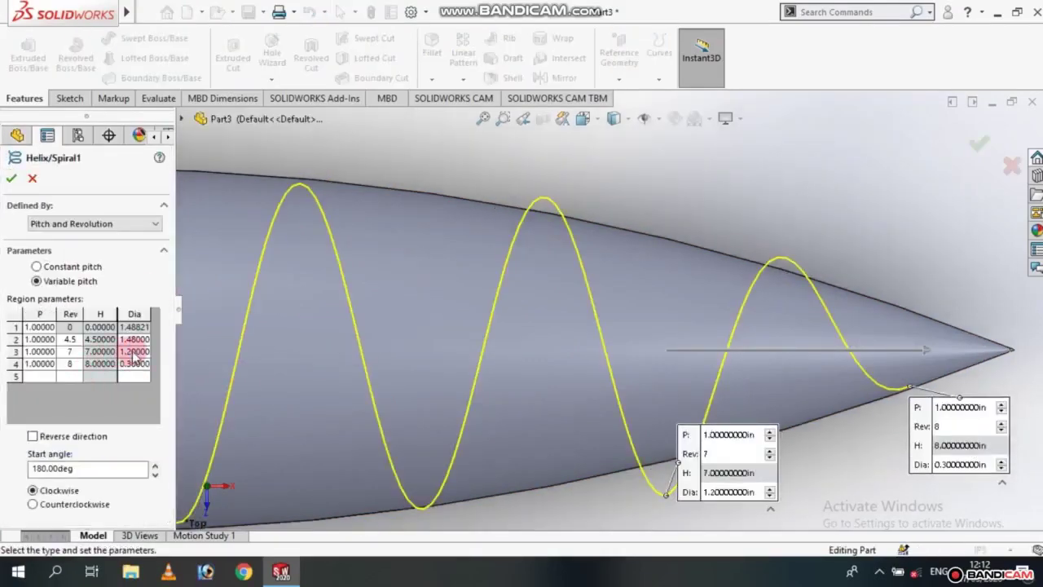
pyautogui.click(133, 351)
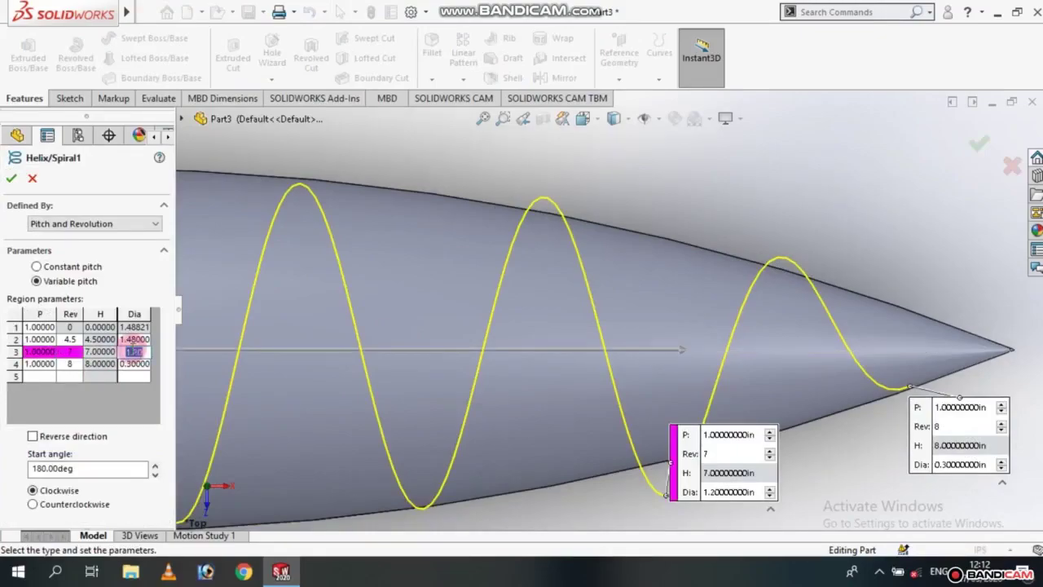
pyautogui.click(174, 381)
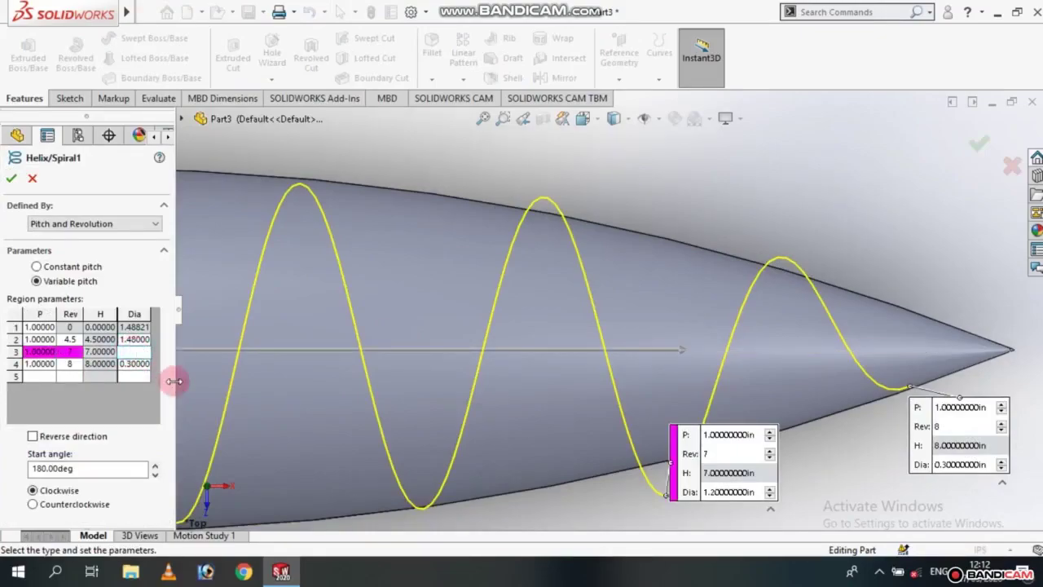
pyautogui.write('1')
pyautogui.press('Tab')
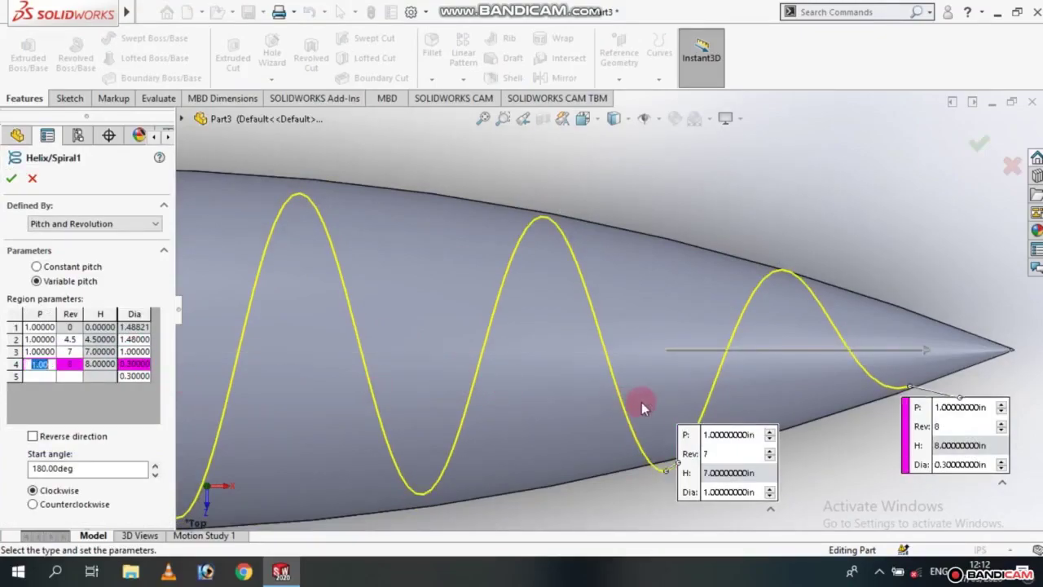
# Set the last region's diameter to 0.25 and the third to 0.80, then rebuild
pyautogui.click(135, 364)
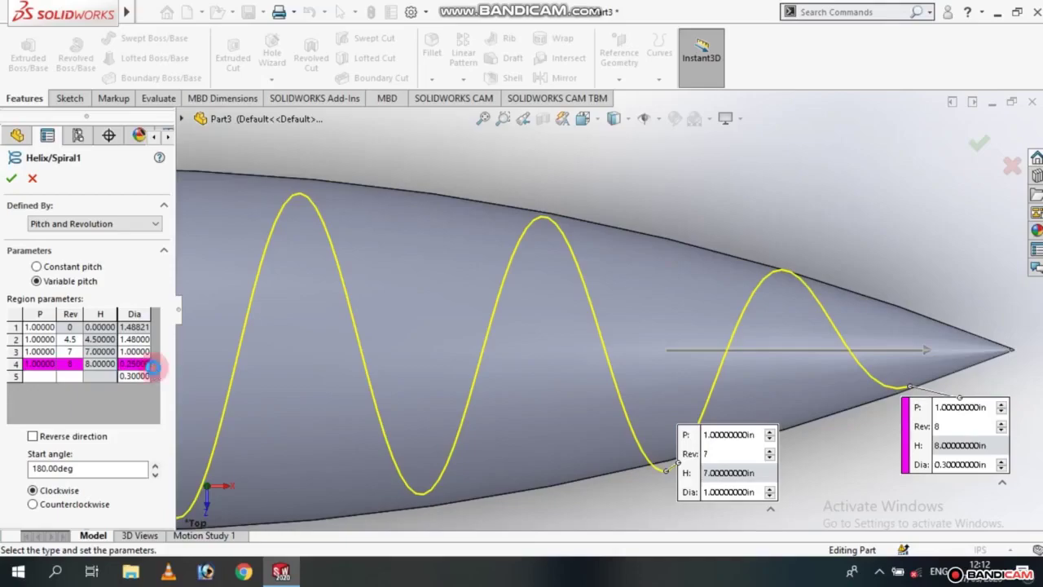
pyautogui.press('Tab')
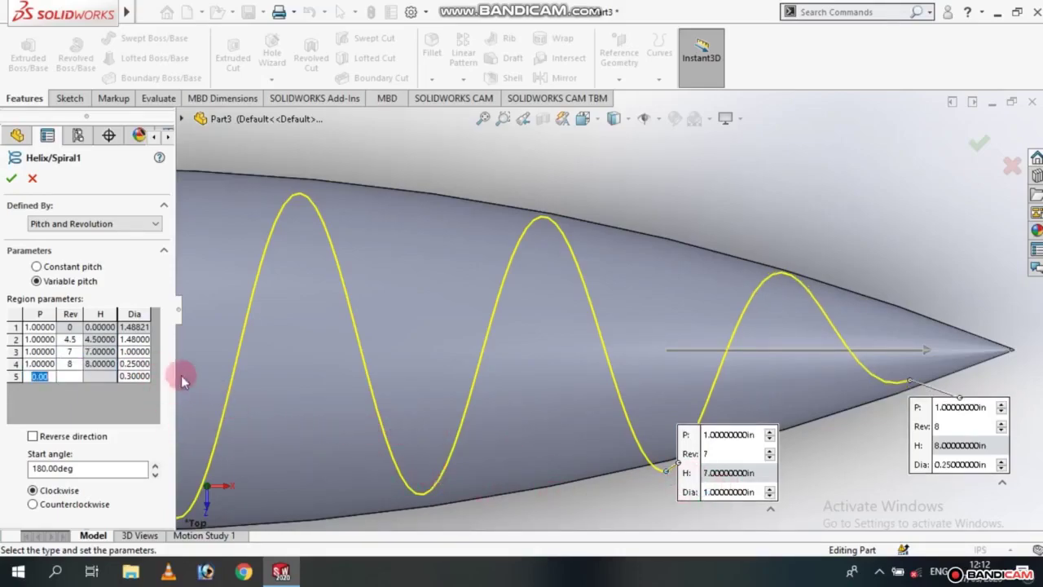
pyautogui.click(131, 352)
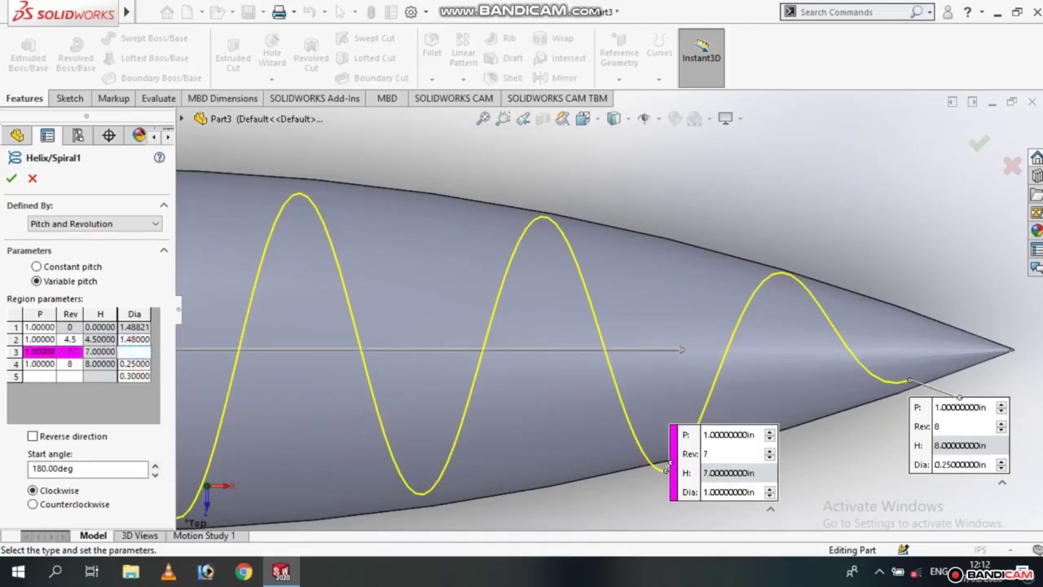
pyautogui.write('0.80000')
pyautogui.click(39, 365)
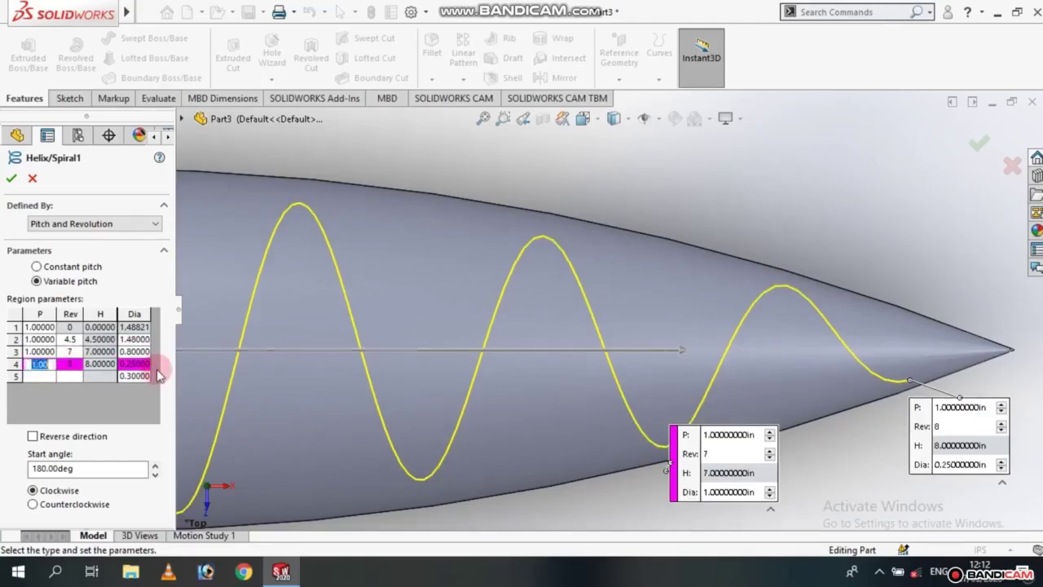
pyautogui.press('Return')
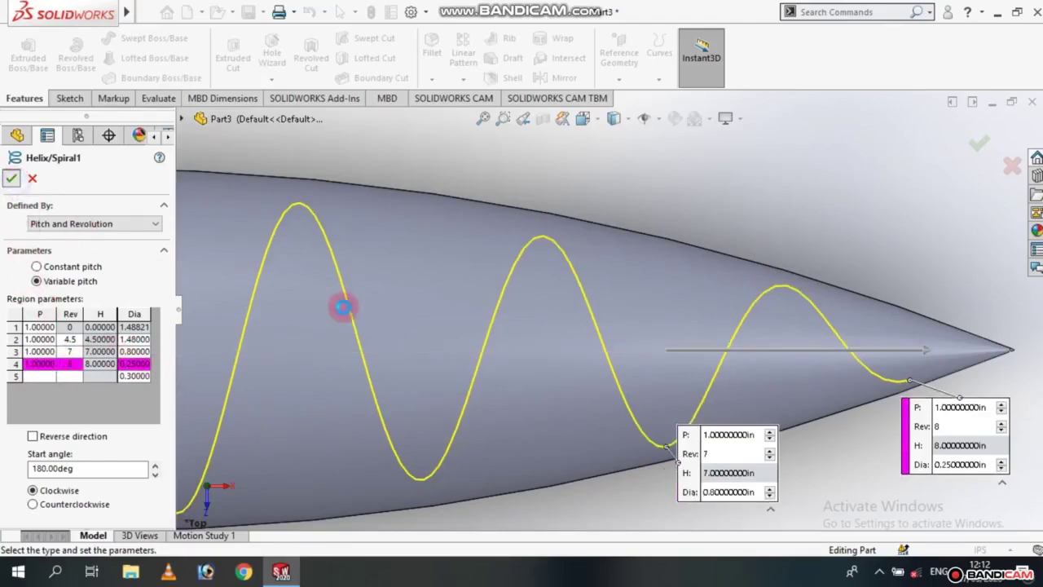
pyautogui.click(475, 322)
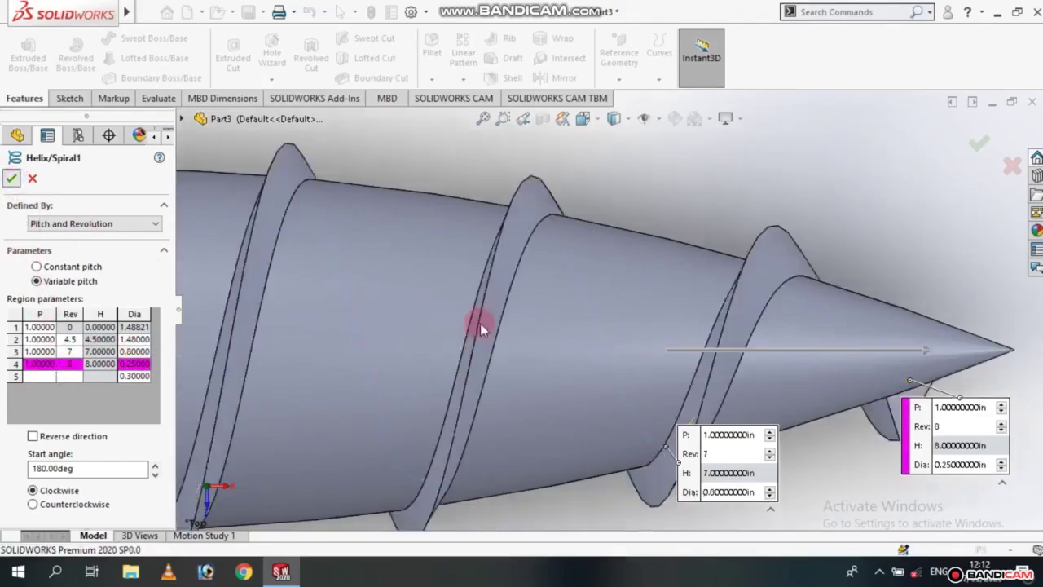
pyautogui.press('Return')
pyautogui.scroll(3, 673, 334)
# Hide Plane2, Plane1 and the helix curve, then orbit to view the screw from the tip
pyautogui.scroll(3, 611, 336)
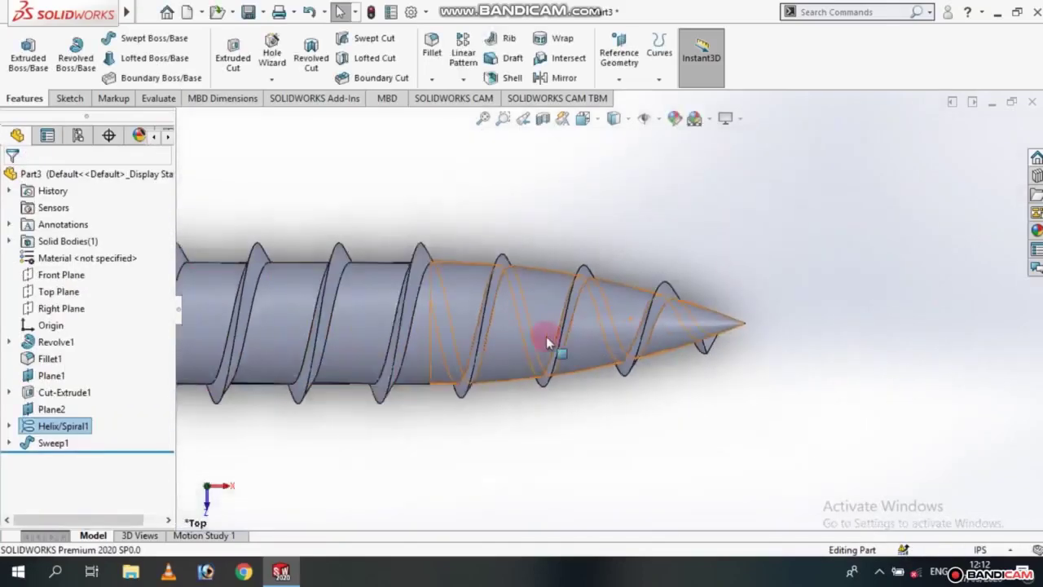
pyautogui.scroll(3, 489, 338)
pyautogui.moveTo(330, 335); pyautogui.dragTo(545, 254, button='middle')
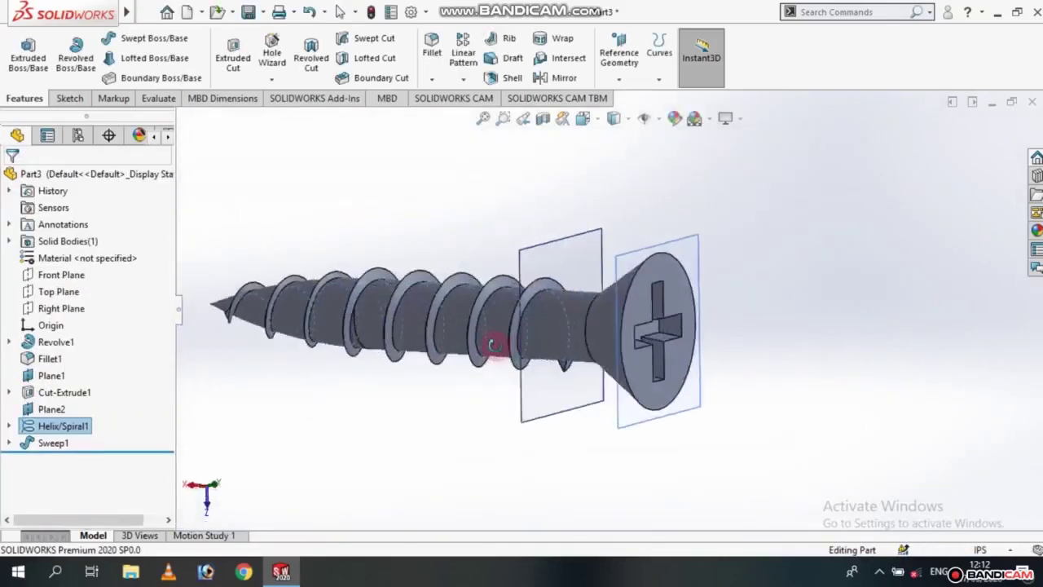
pyautogui.rightClick(545, 255)
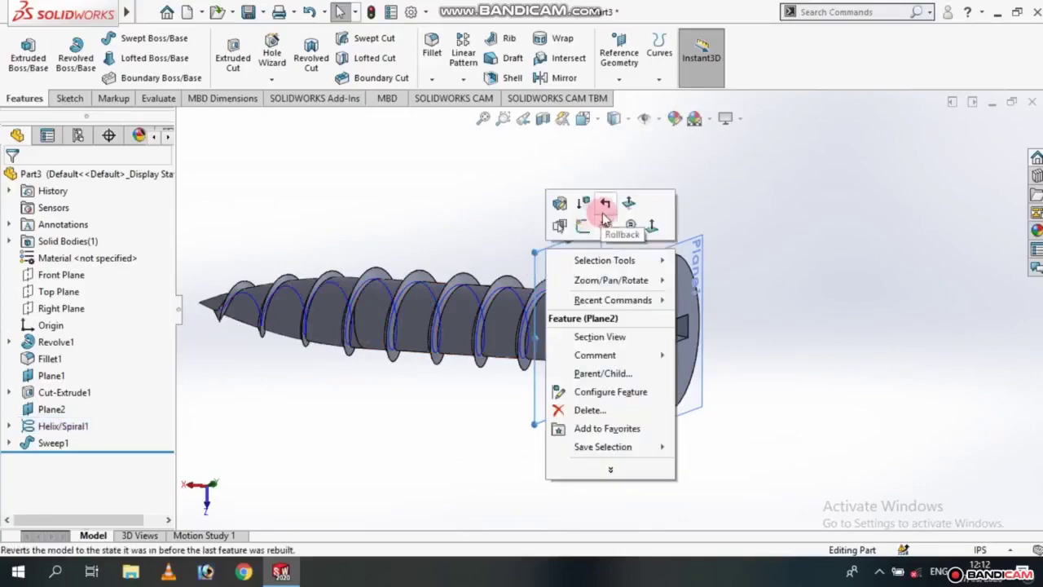
pyautogui.click(601, 227)
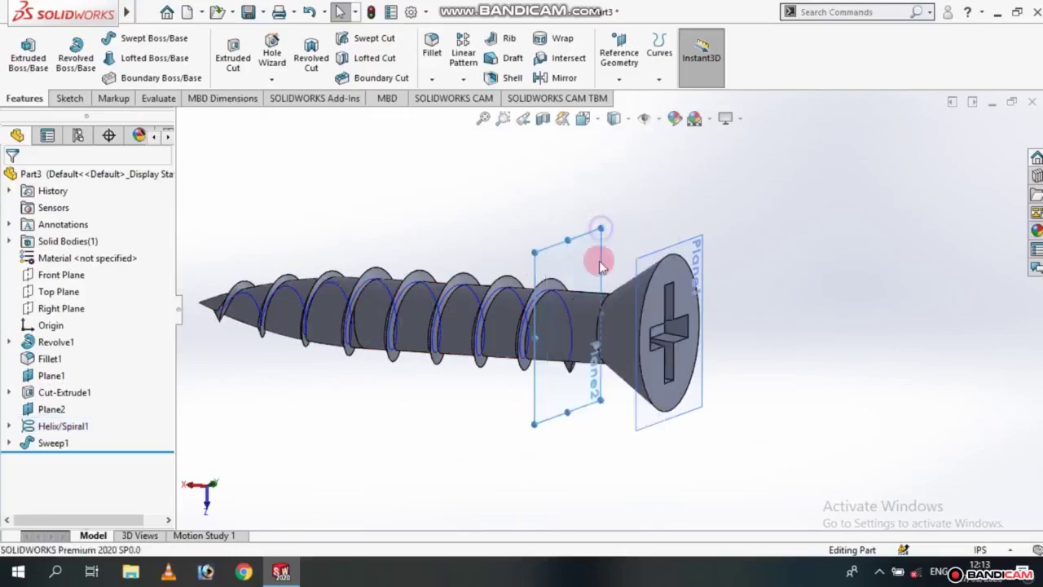
pyautogui.rightClick(664, 245)
pyautogui.click(705, 236)
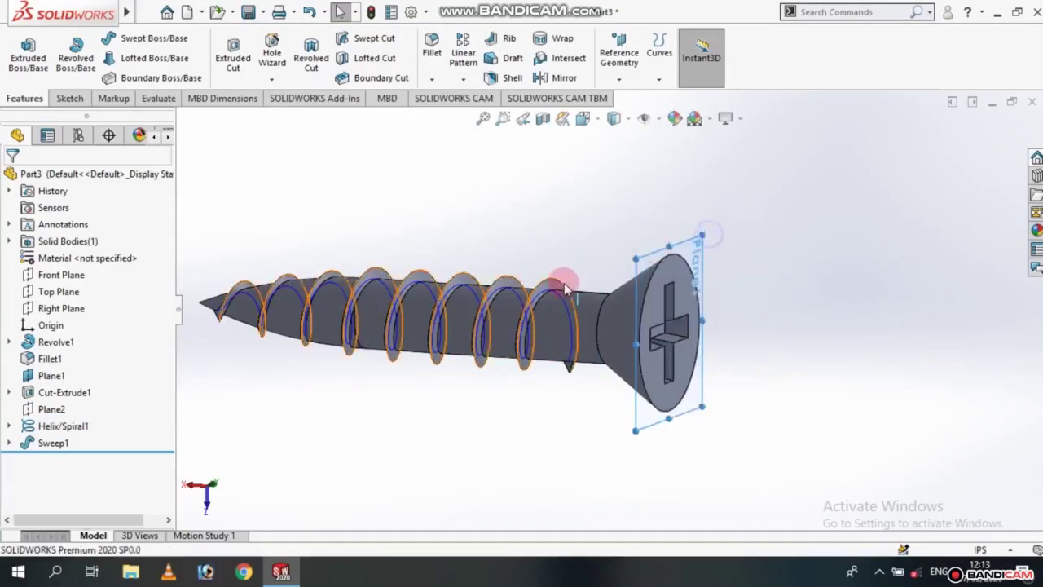
pyautogui.rightClick(519, 302)
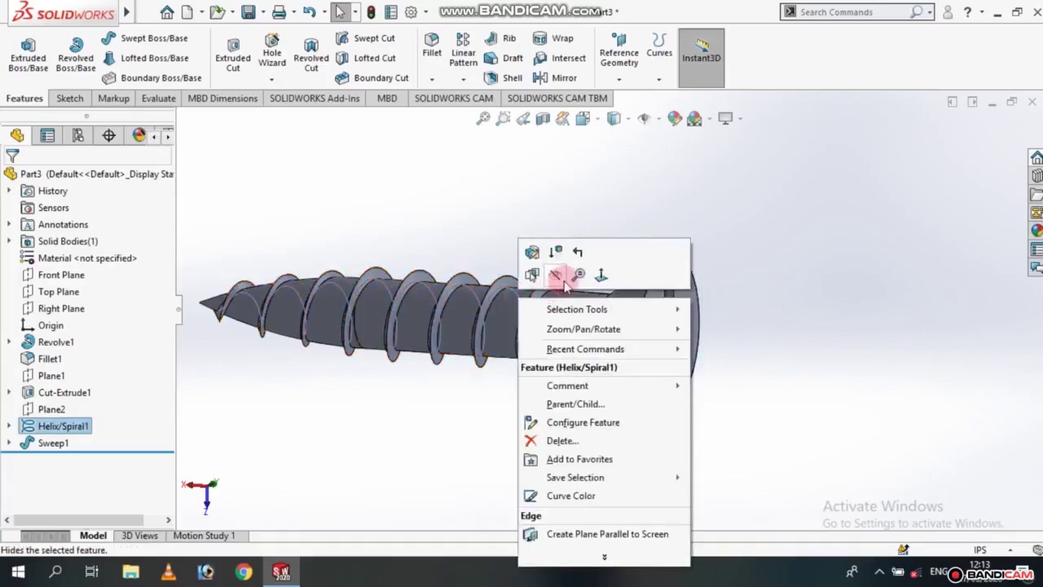
pyautogui.click(557, 277)
pyautogui.moveTo(310, 375)
pyautogui.mouseDown(button='middle')
pyautogui.moveTo(563, 429)
pyautogui.moveTo(756, 439)
pyautogui.moveTo(275, 268)
pyautogui.moveTo(345, 263)
pyautogui.moveTo(400, 288)
pyautogui.moveTo(399, 303)
pyautogui.mouseUp(button='middle')
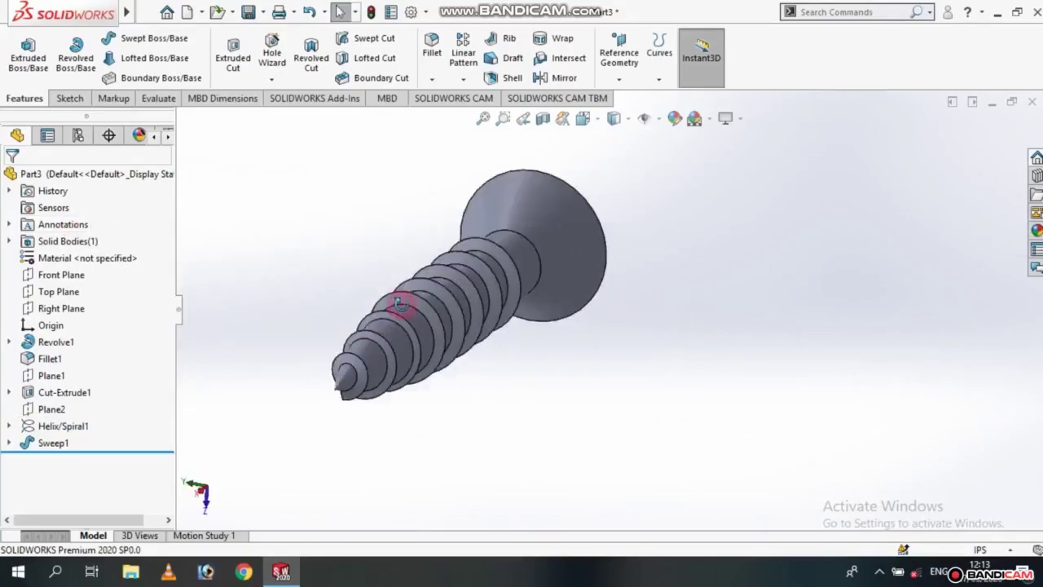